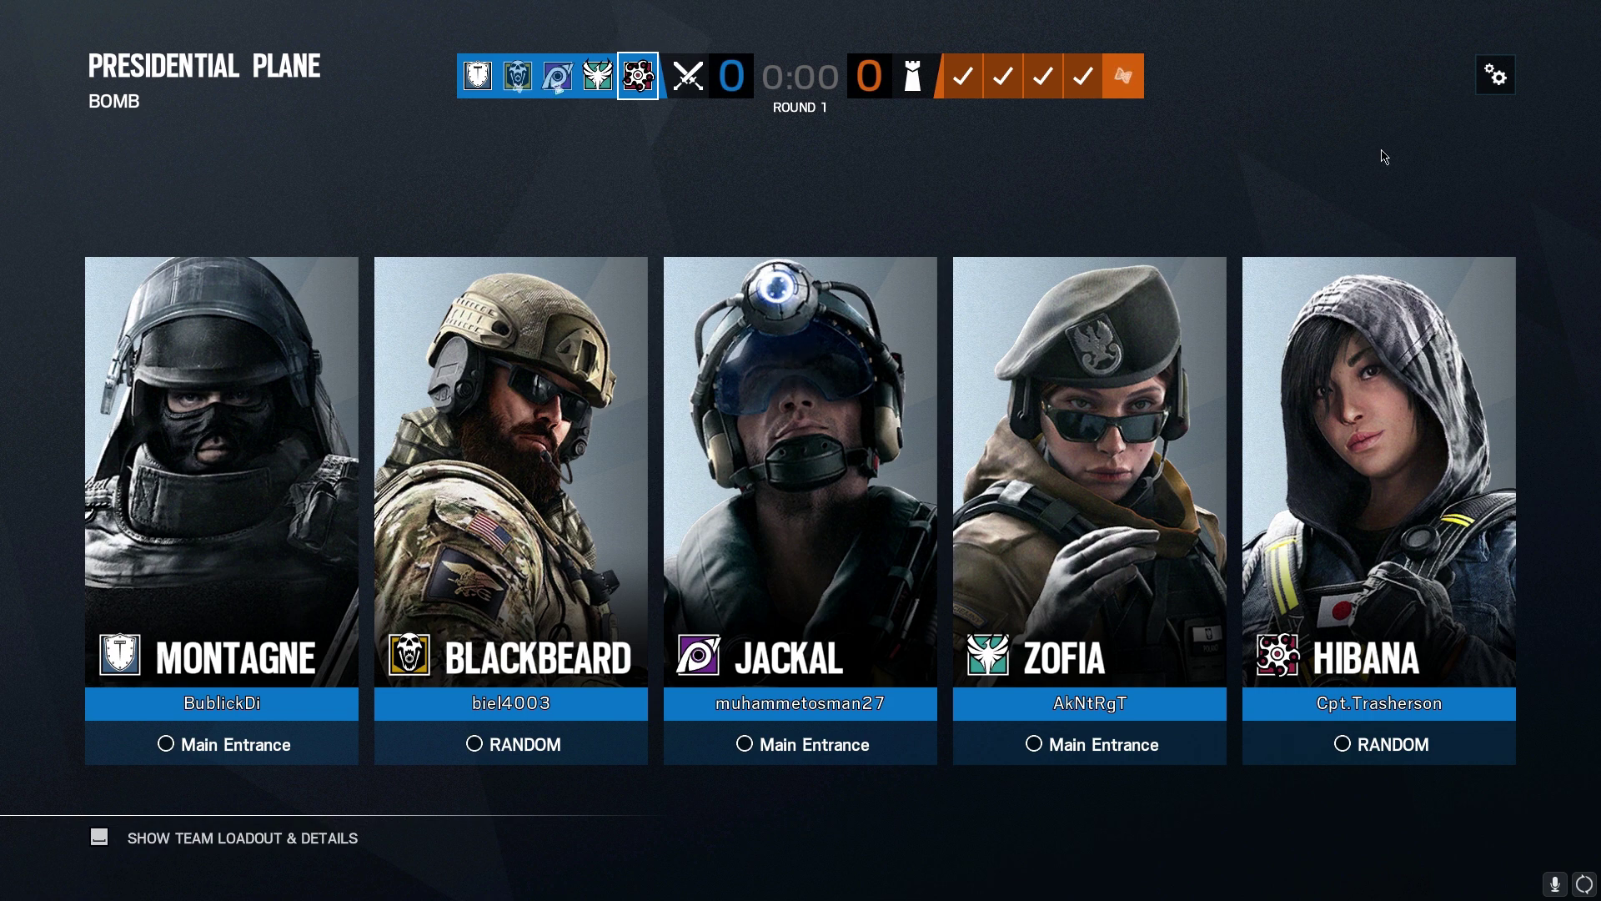
Glance at the settings list, then bring up the team scoreboard during the drone phase
click(1496, 76)
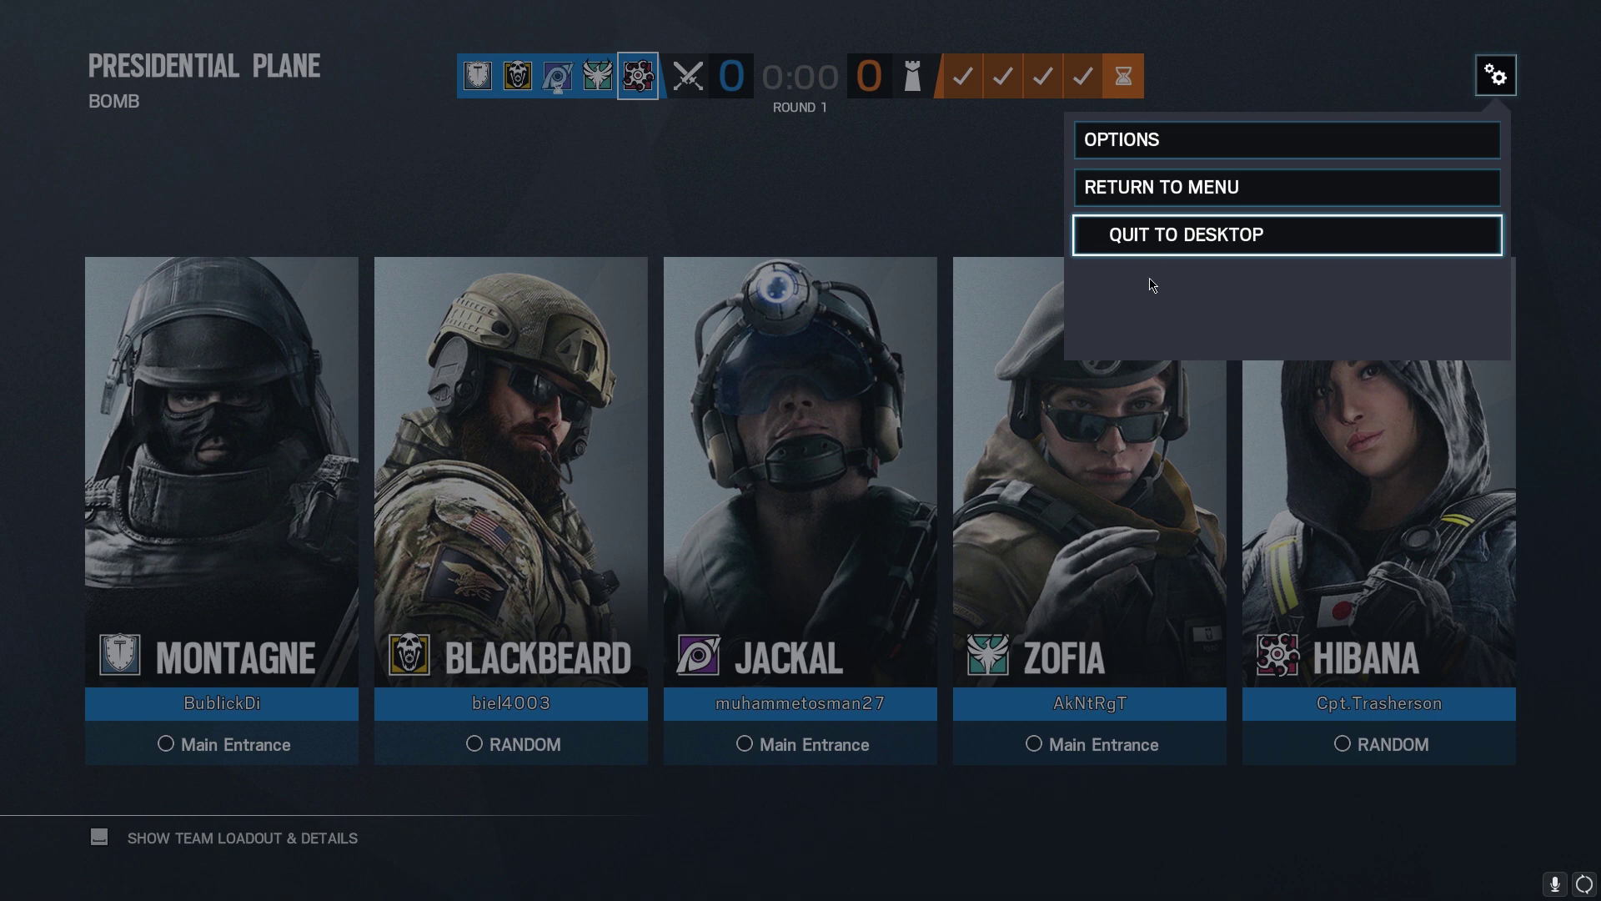
key(Escape)
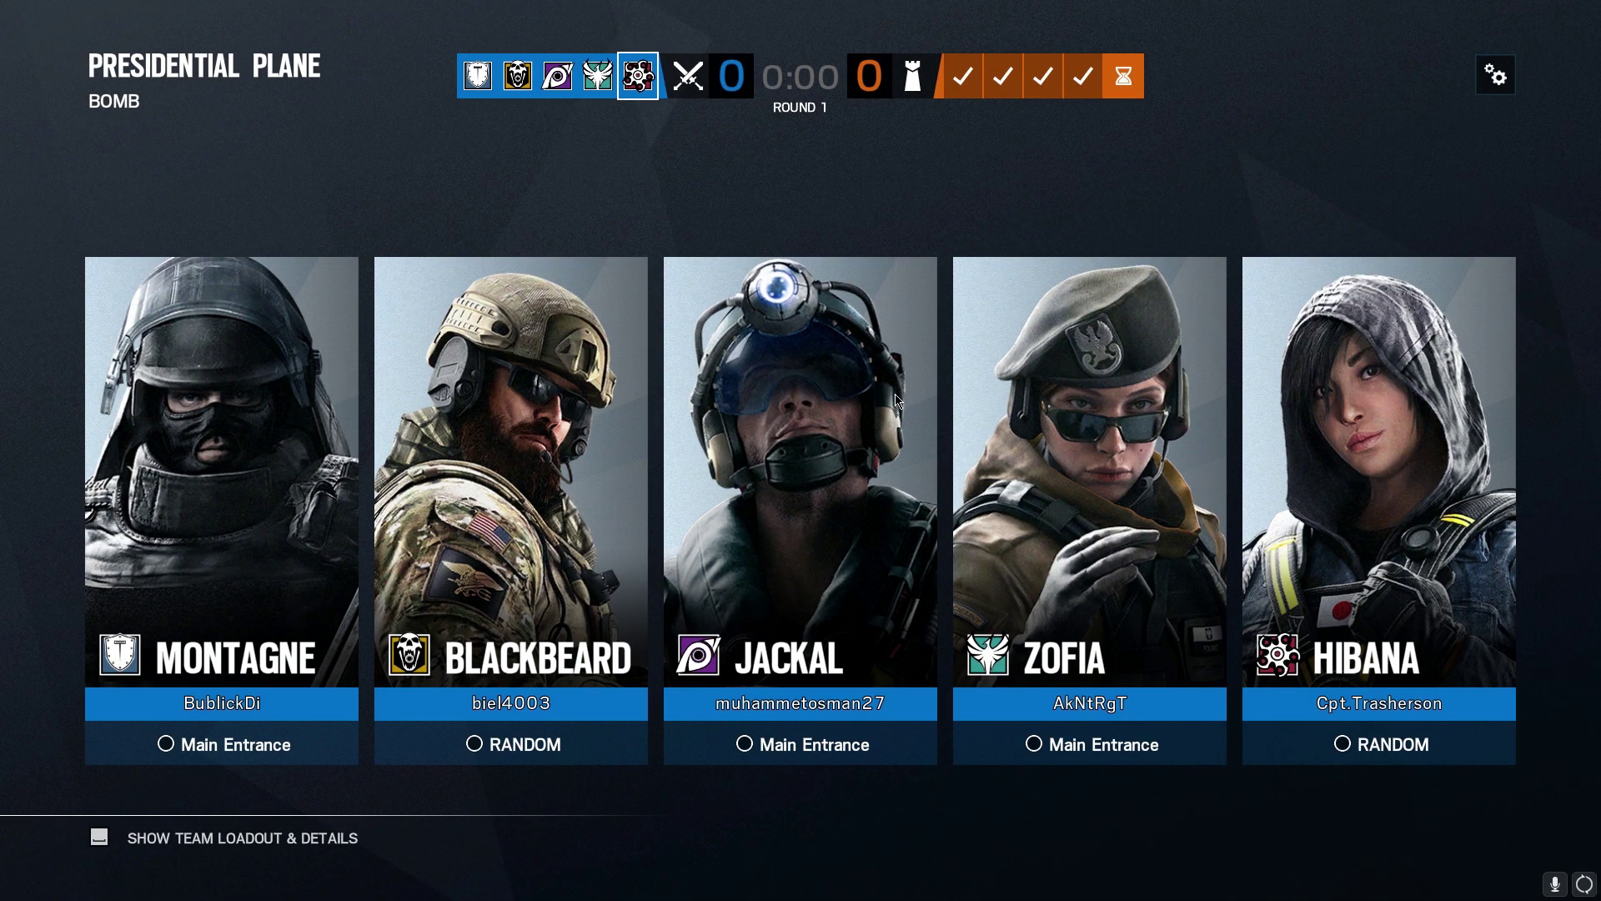
key(Tab)
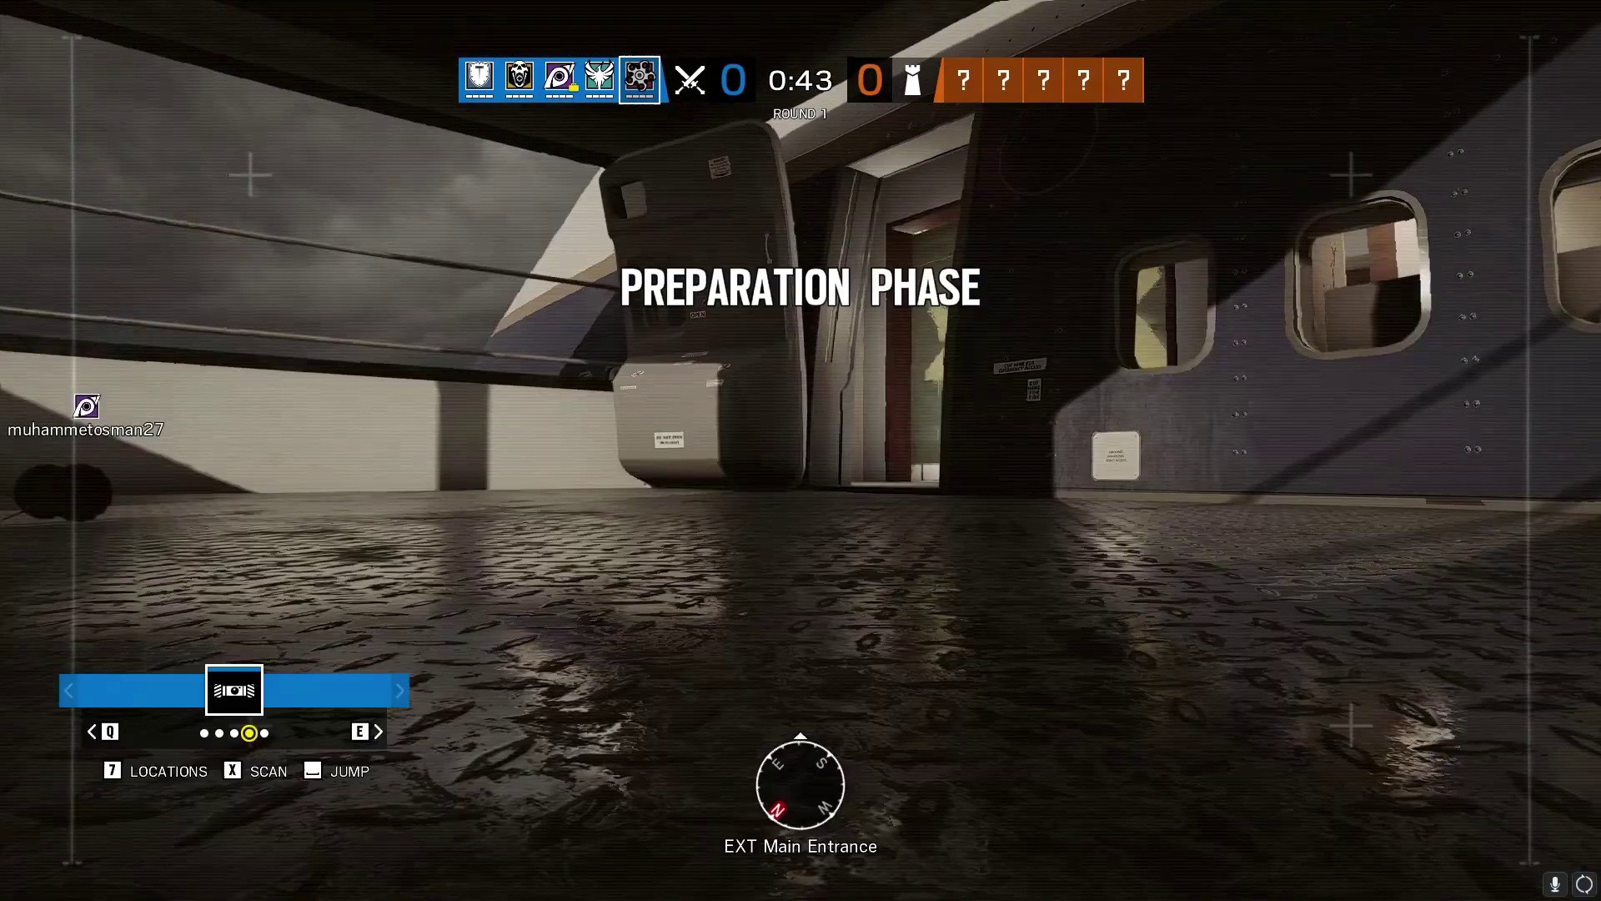
key(Tab)
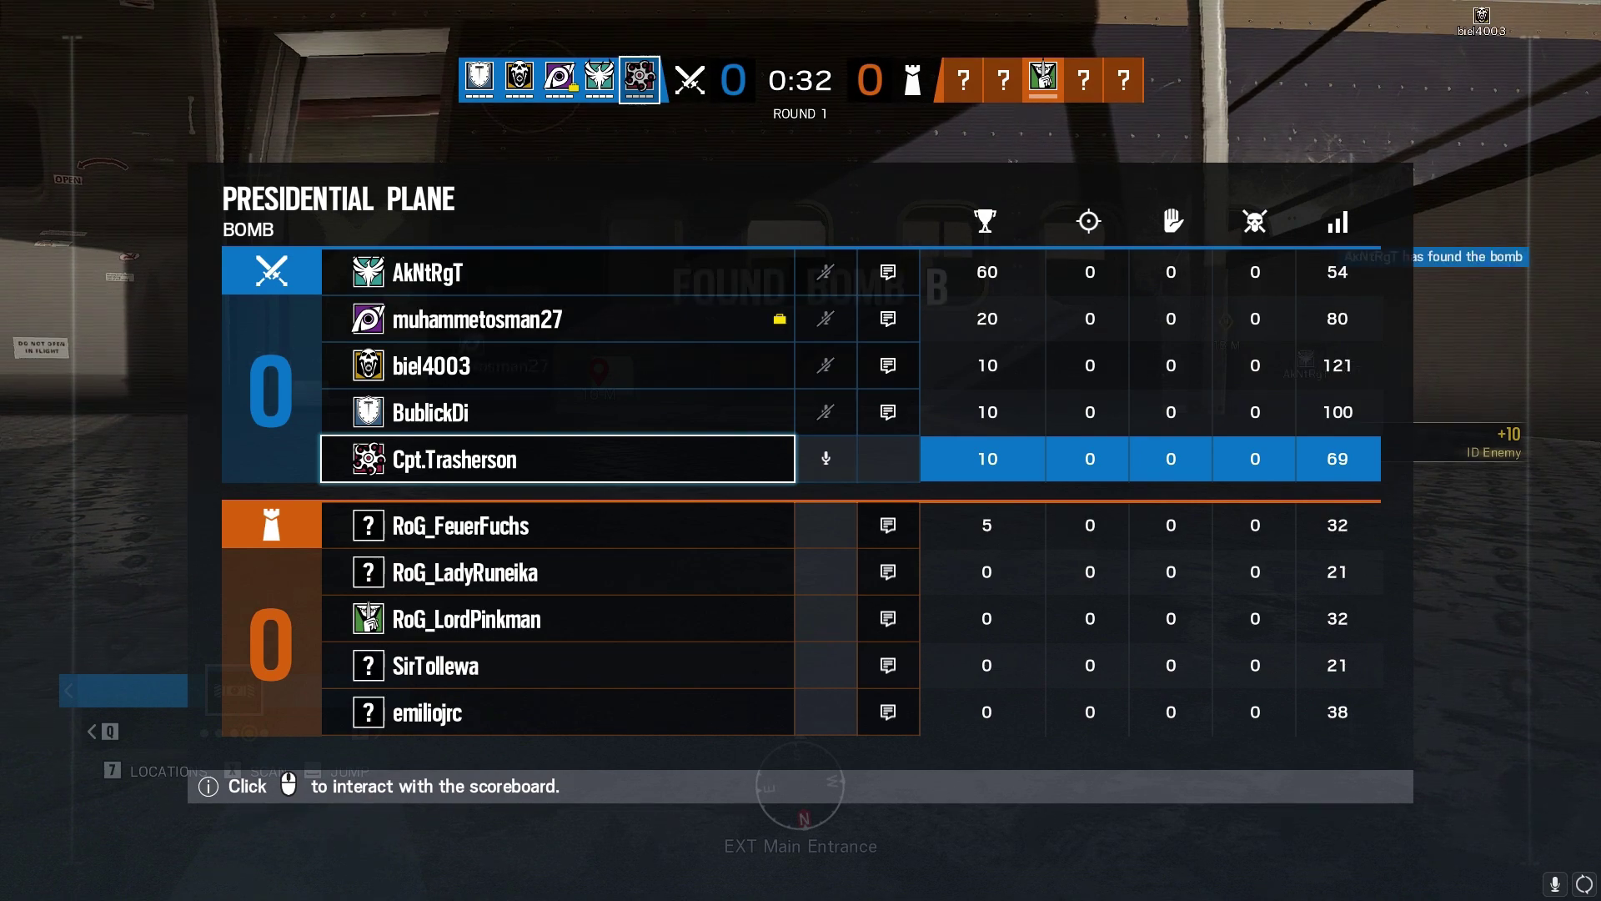
Drive the drone toward the X-marked door, recheck the scoreboard, and open the pause menu
key(Tab)
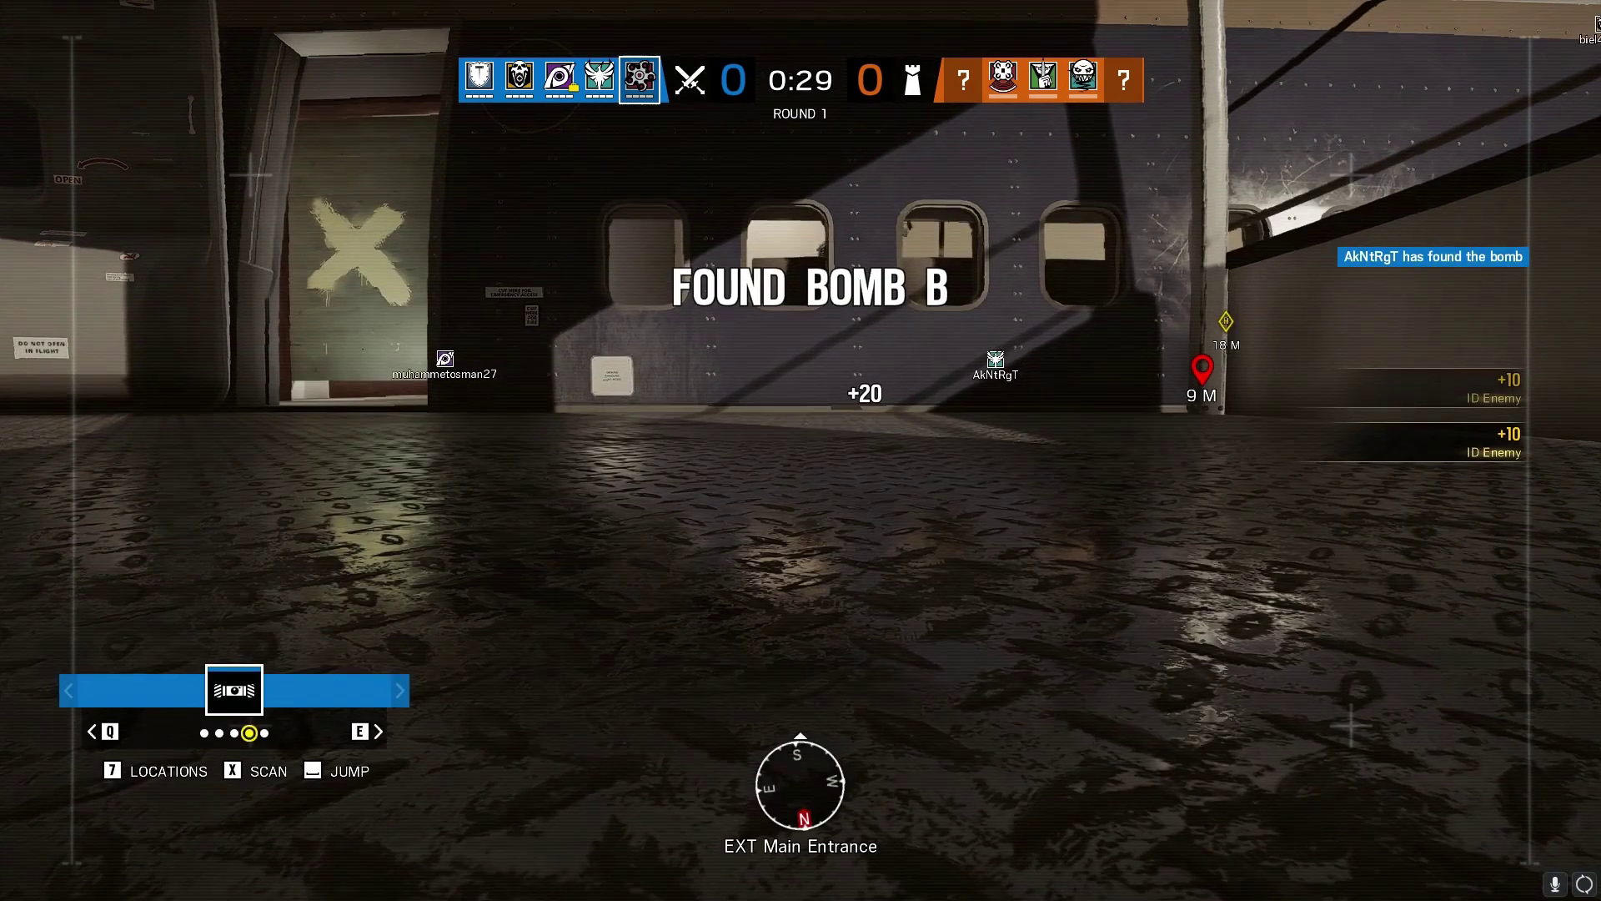
key(w)
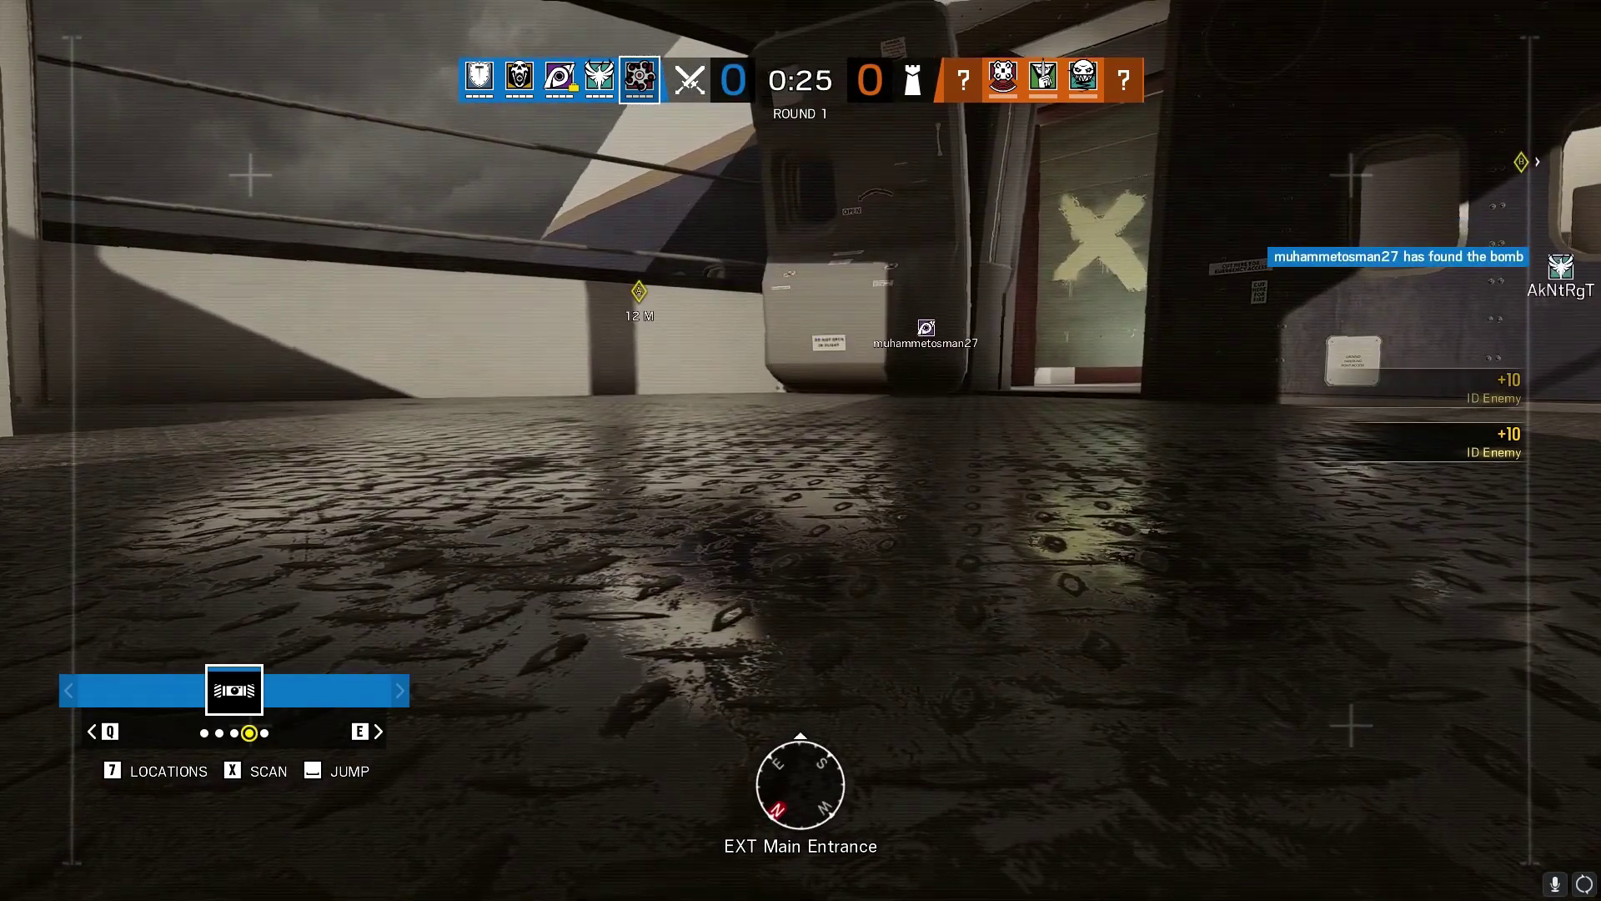
key(Tab)
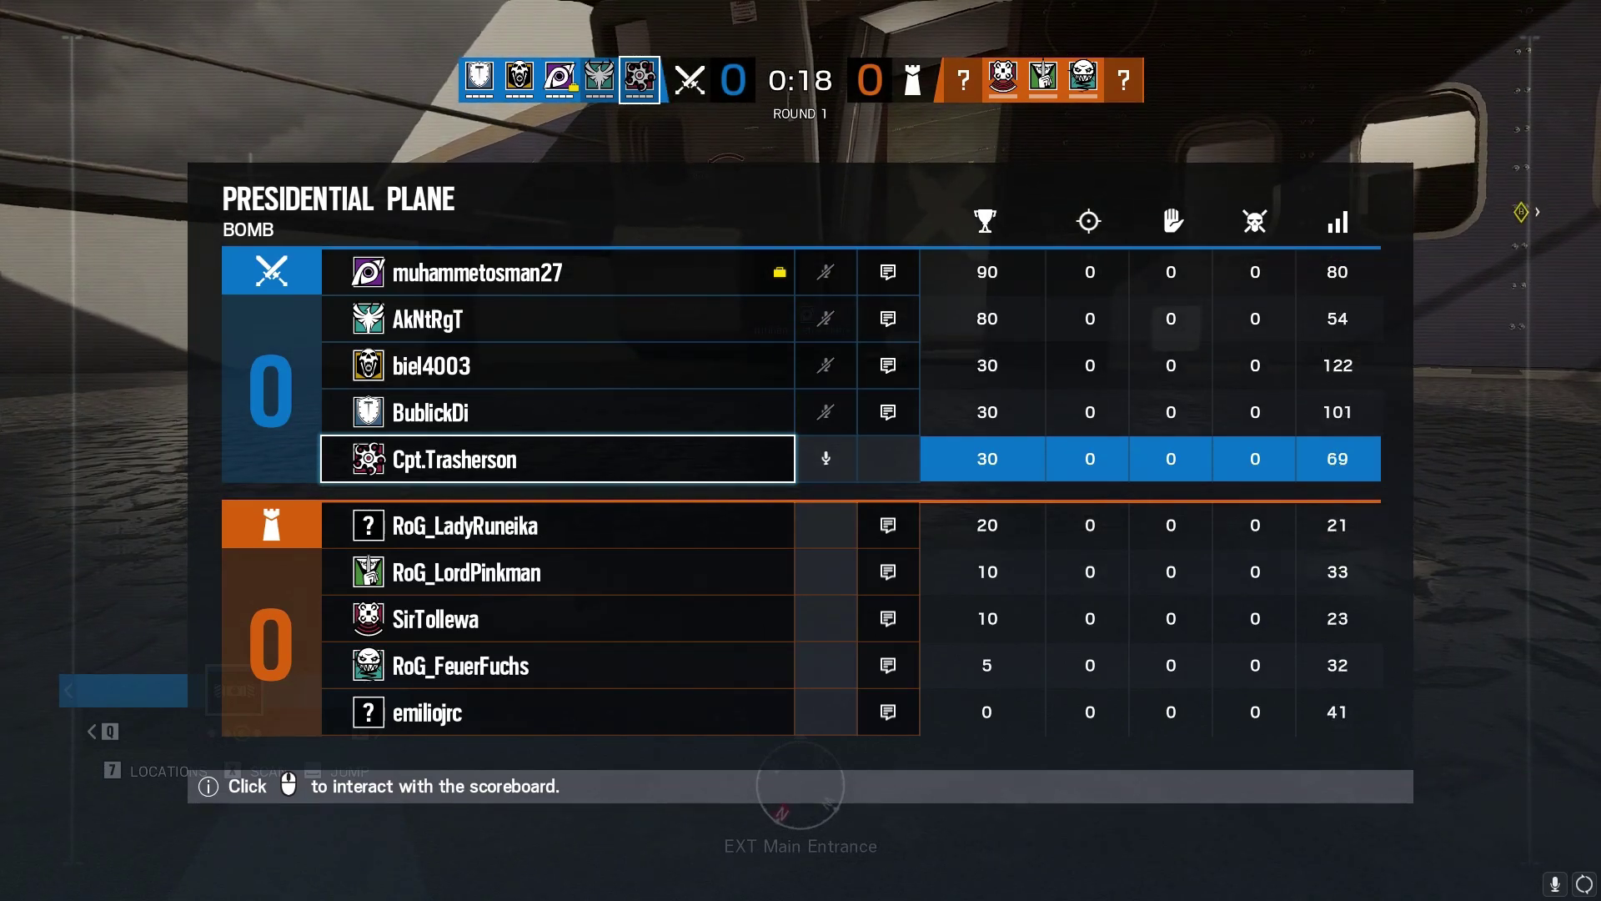
key(Escape)
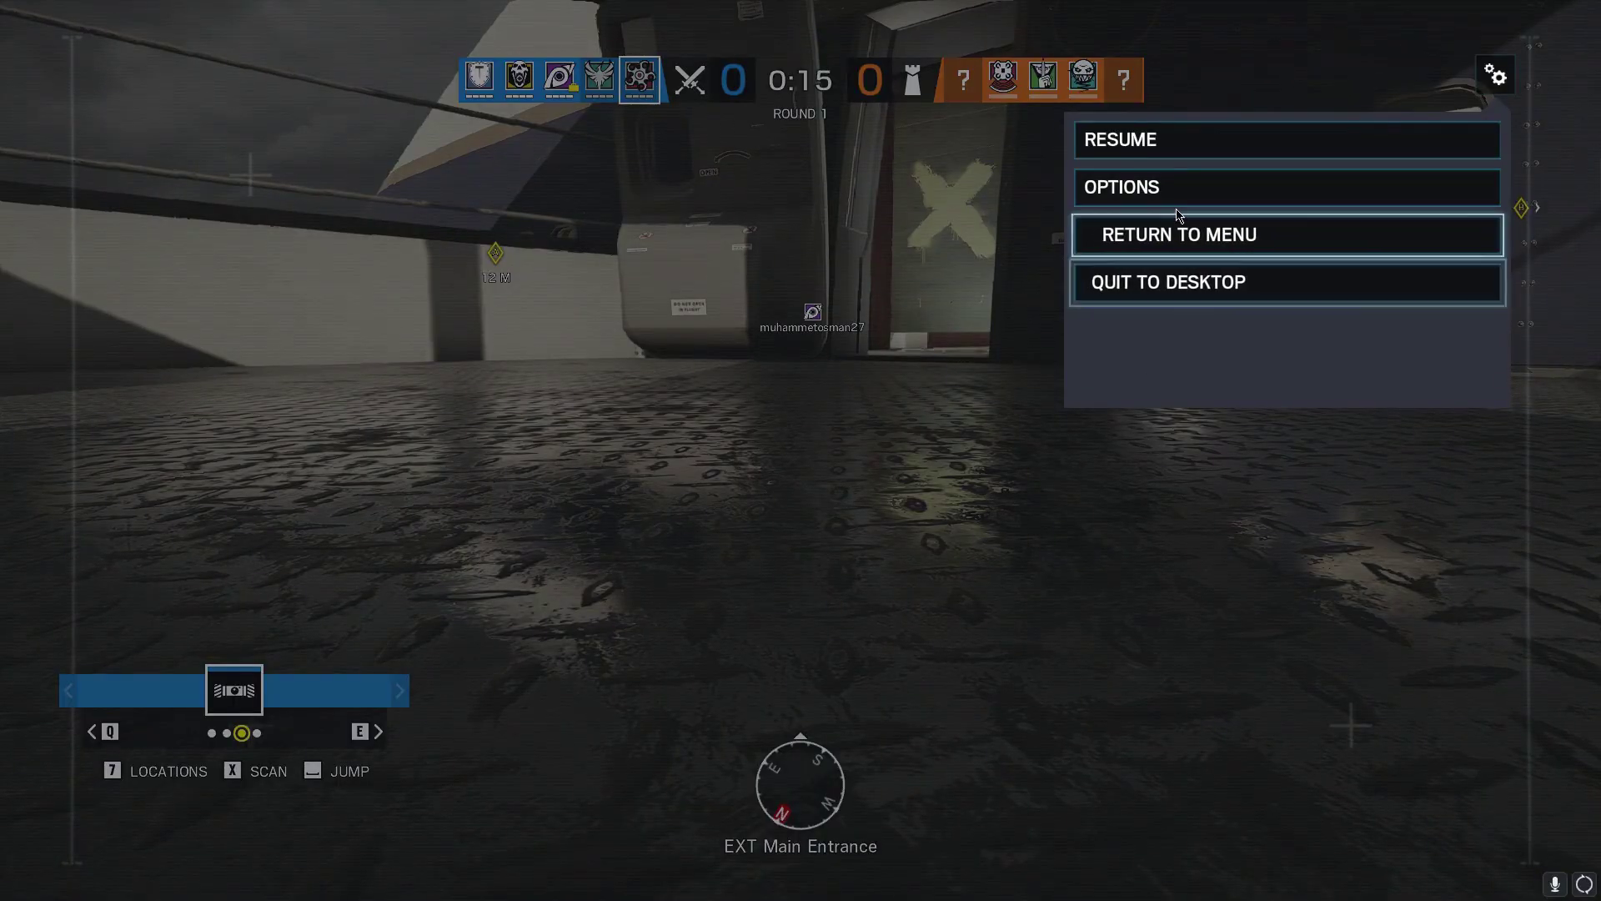
Quit to the main menu, read the 75 ms North Europe data-center ping, then bring Steam forward
click(1168, 235)
click(667, 834)
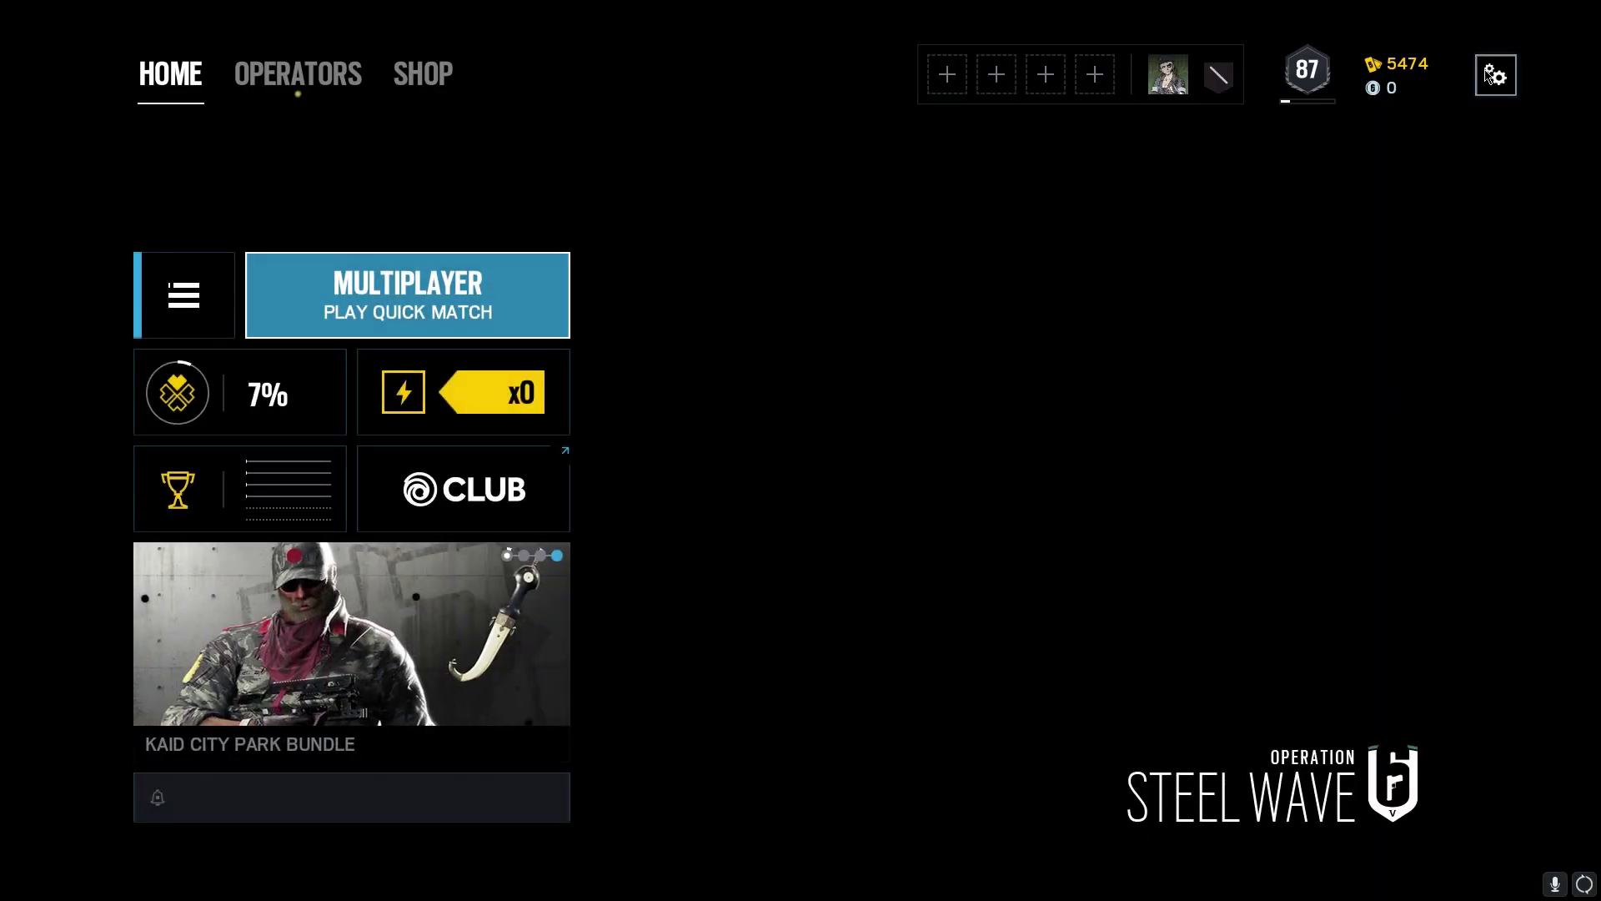
click(1495, 75)
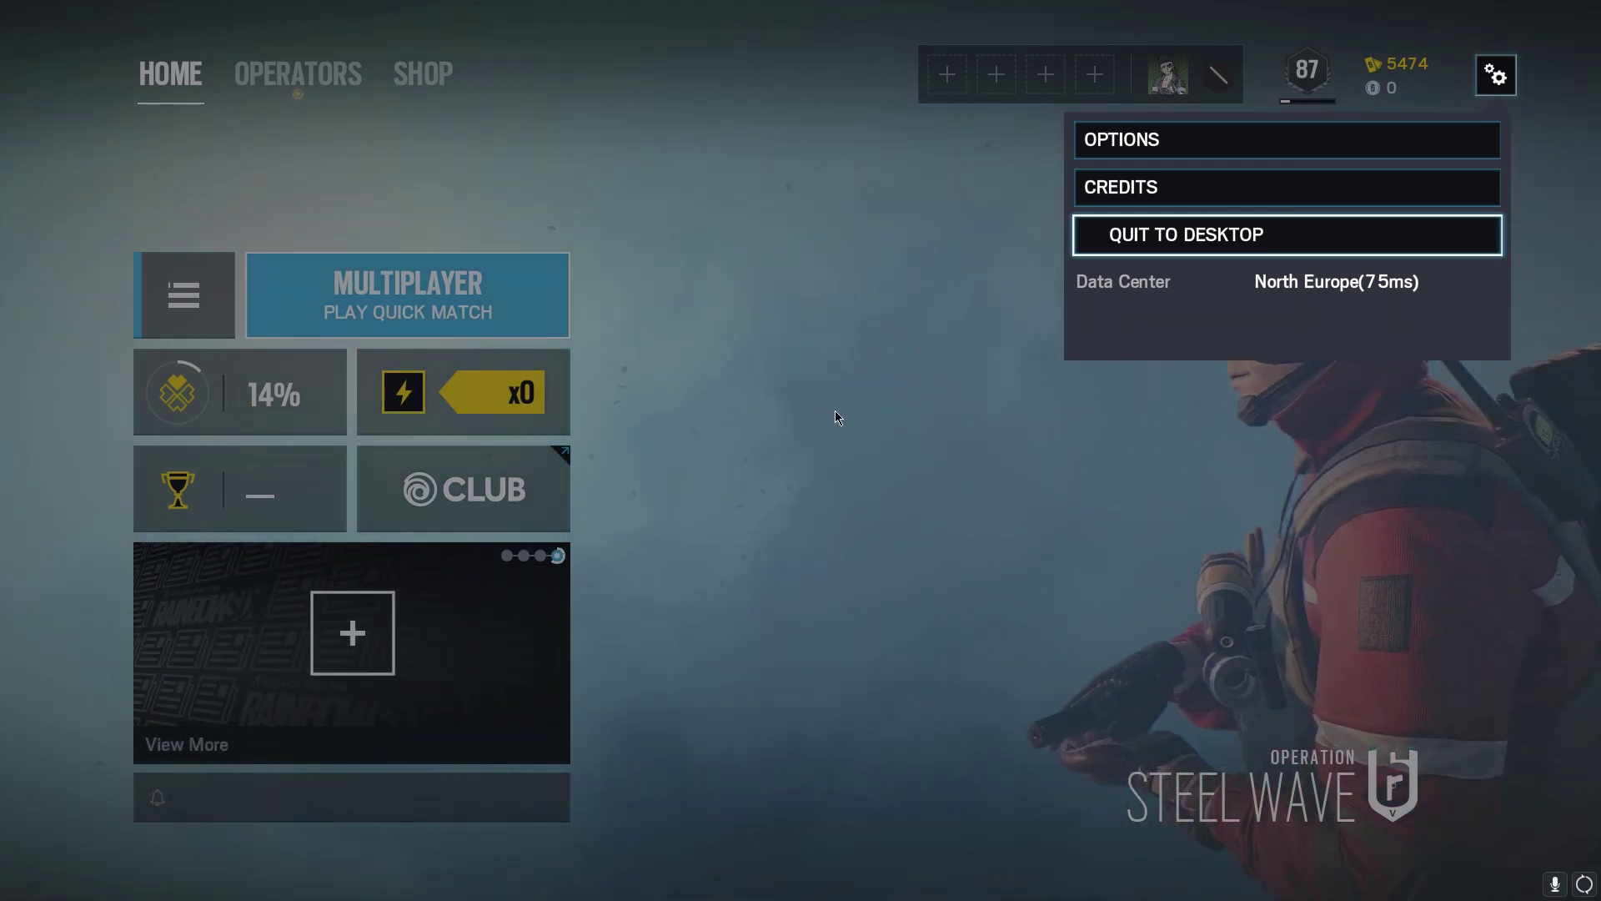
click(837, 427)
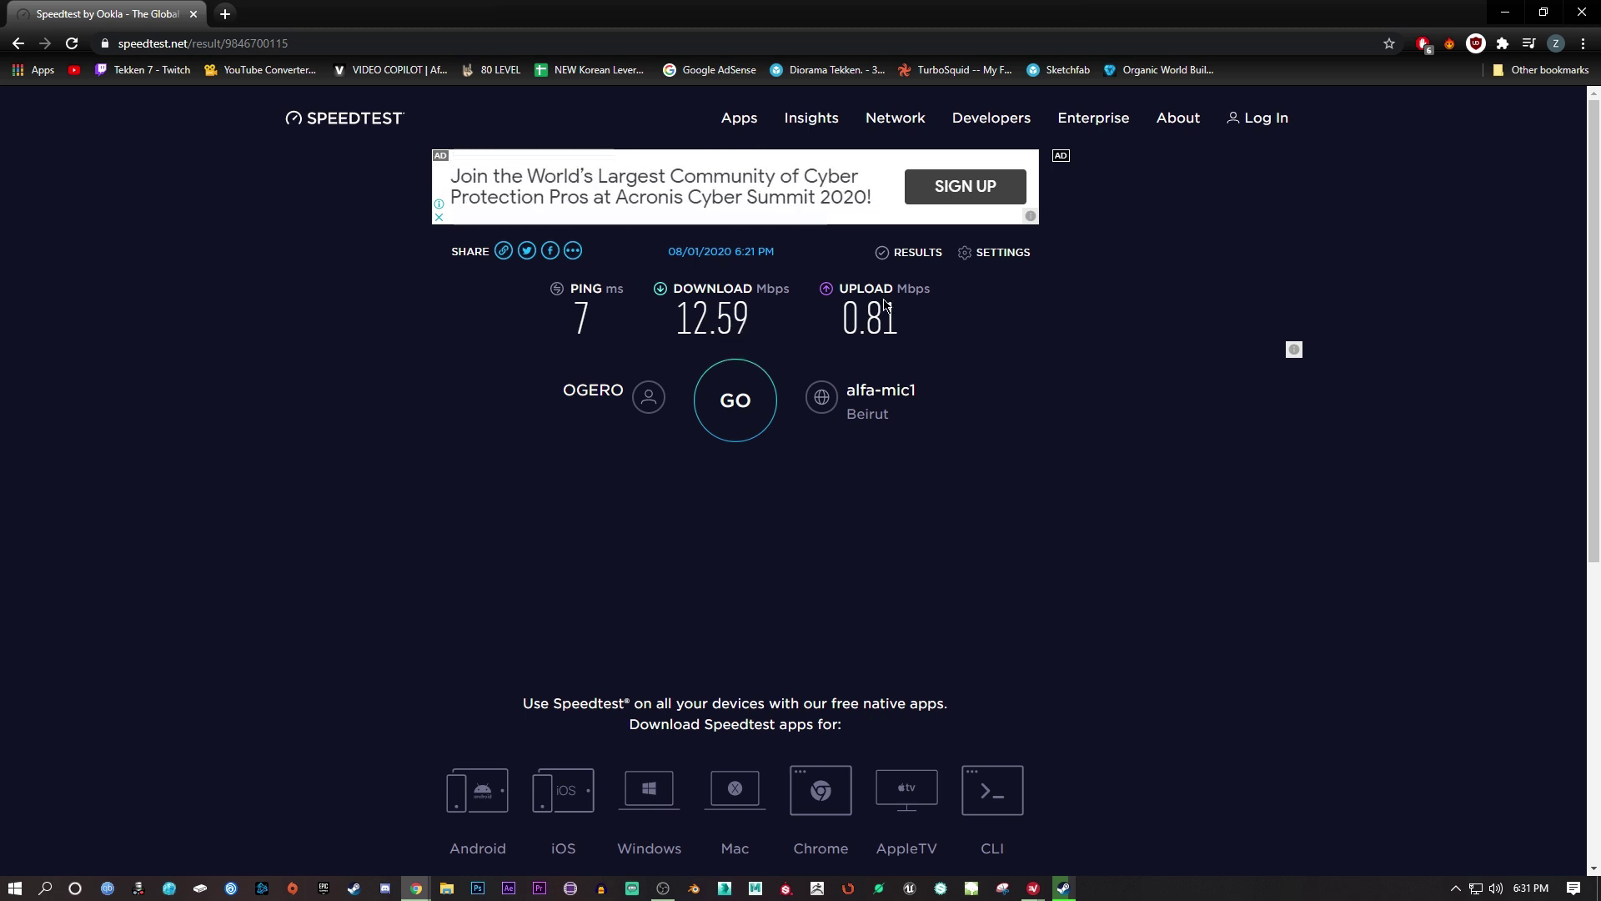
double_click(793, 6)
click(6, 275)
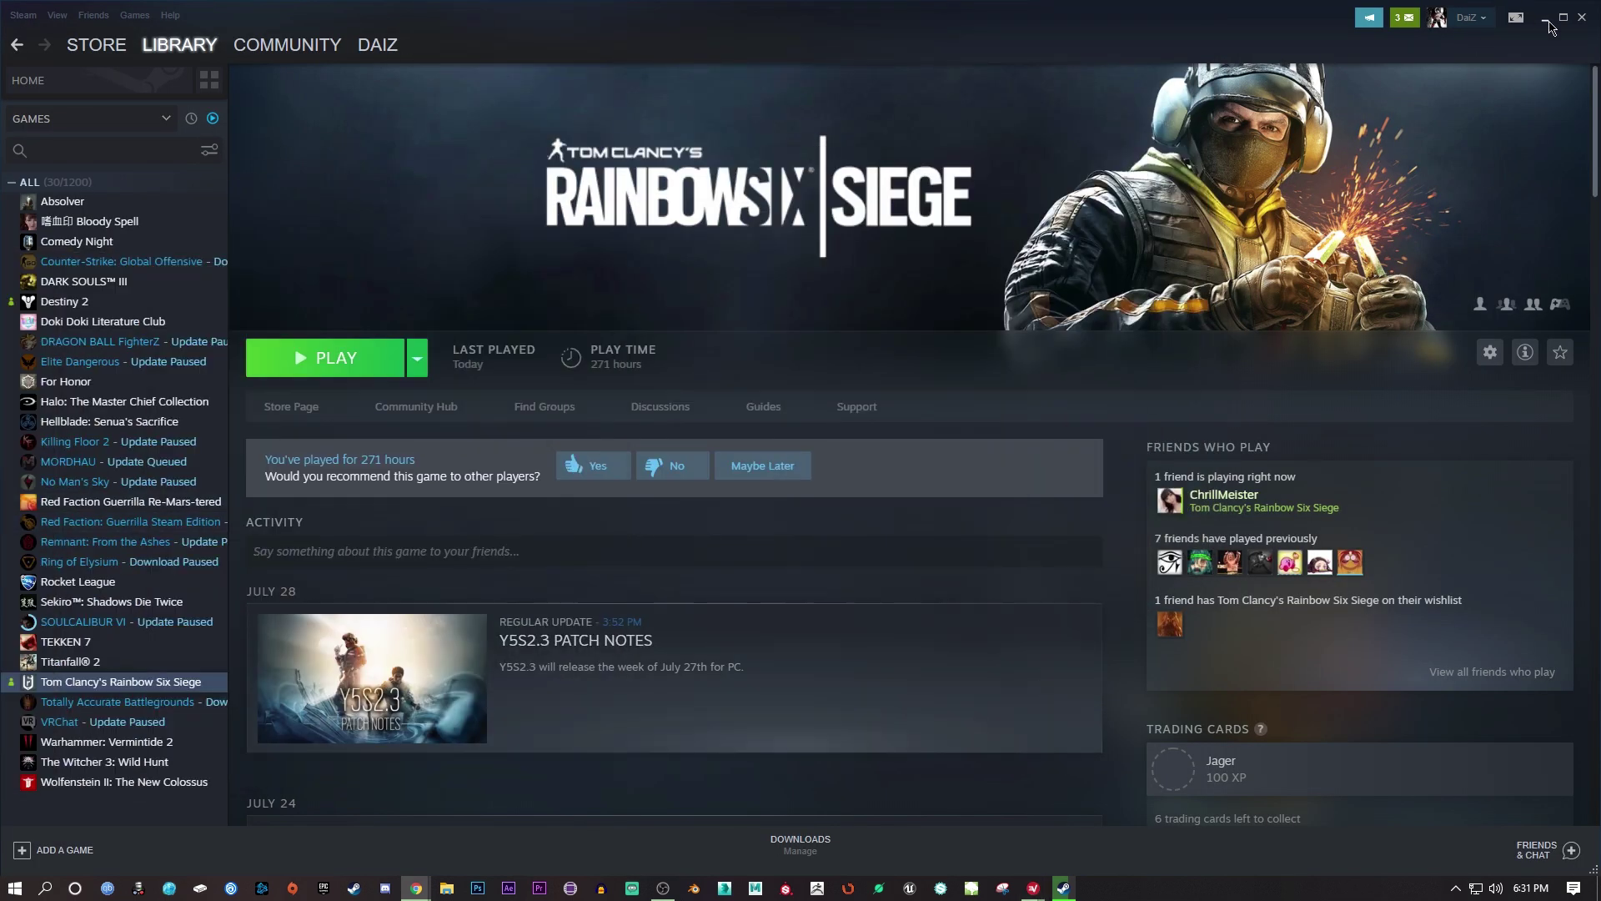
Close Steam and exit it completely from the system tray
click(1585, 20)
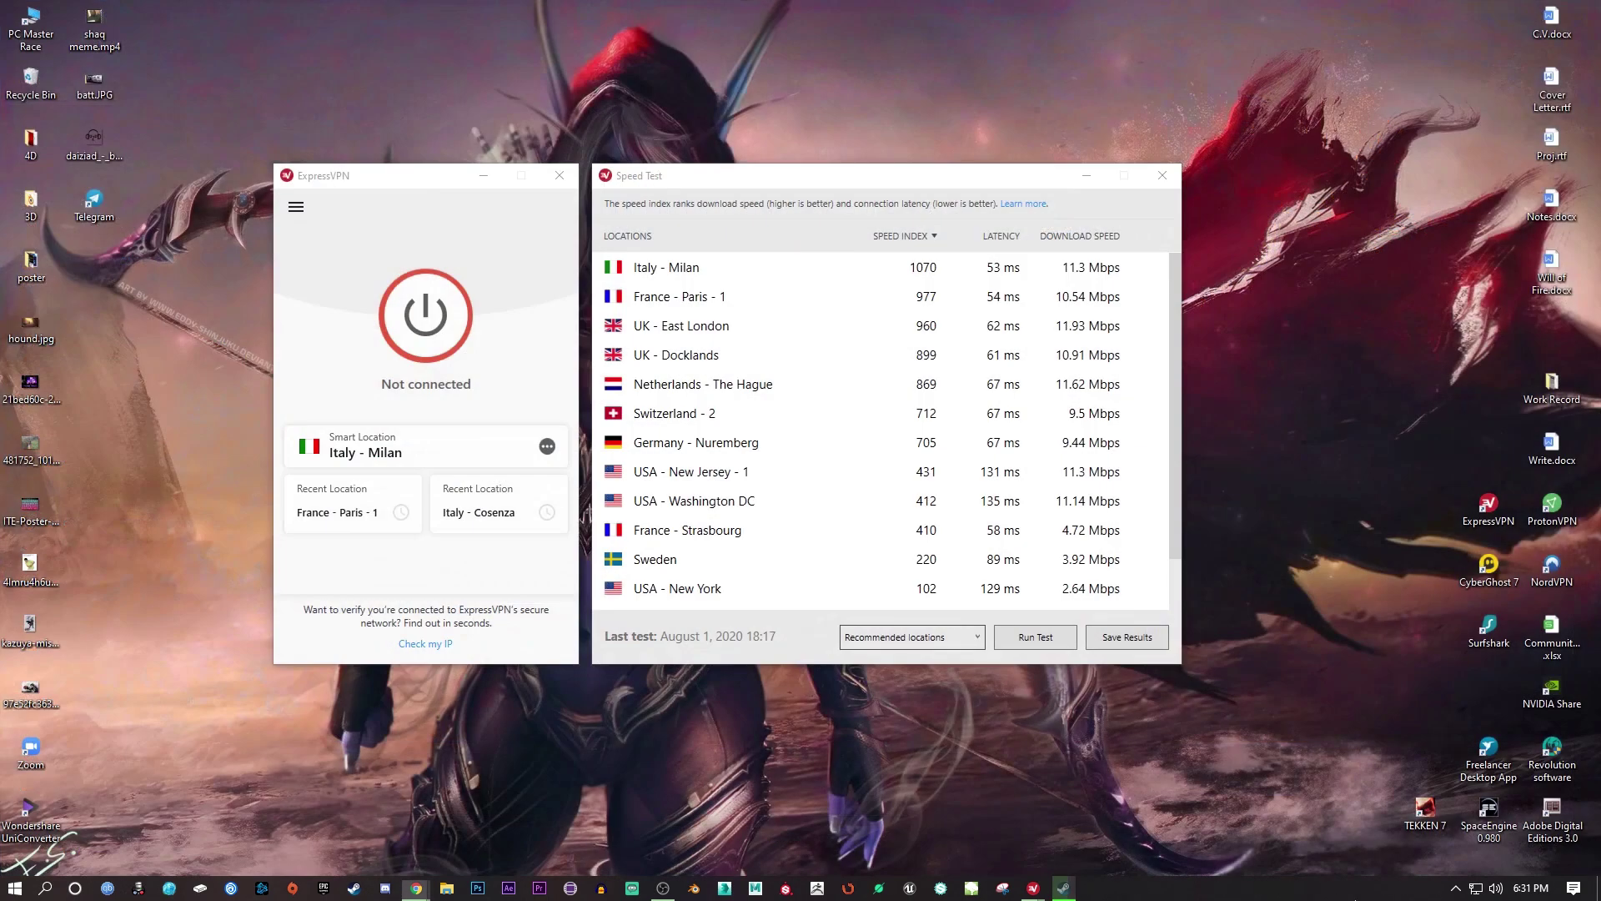
click(1457, 888)
right_click(1472, 769)
click(1333, 752)
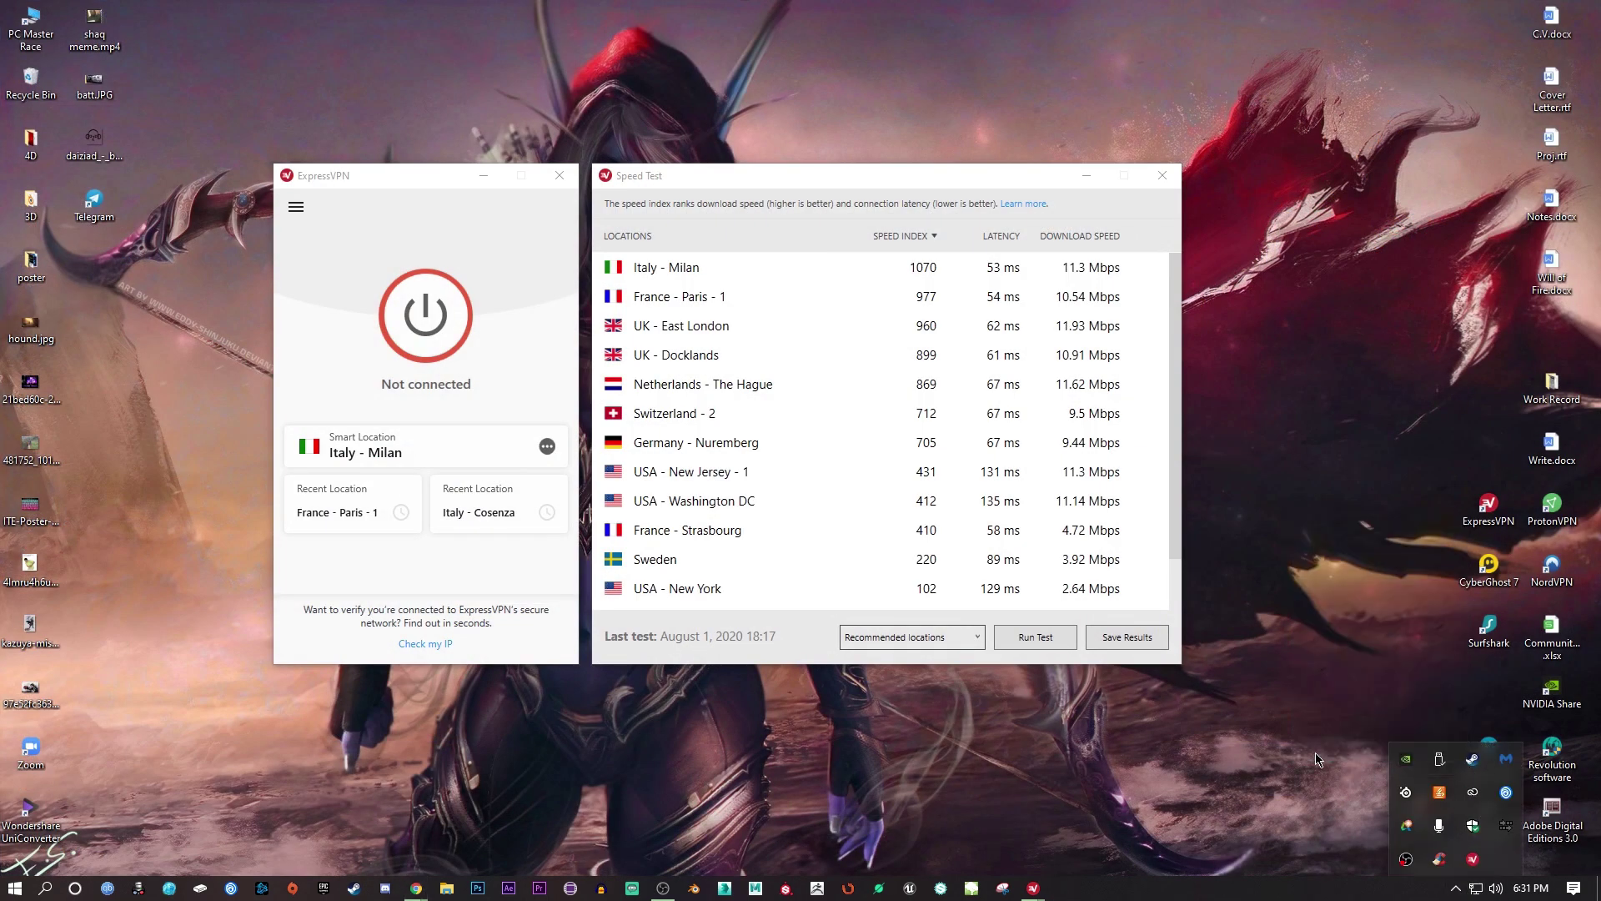
Run ExpressVPN's Speed Test from its menu, ranking Italy - Milan first at 53 ms
click(399, 187)
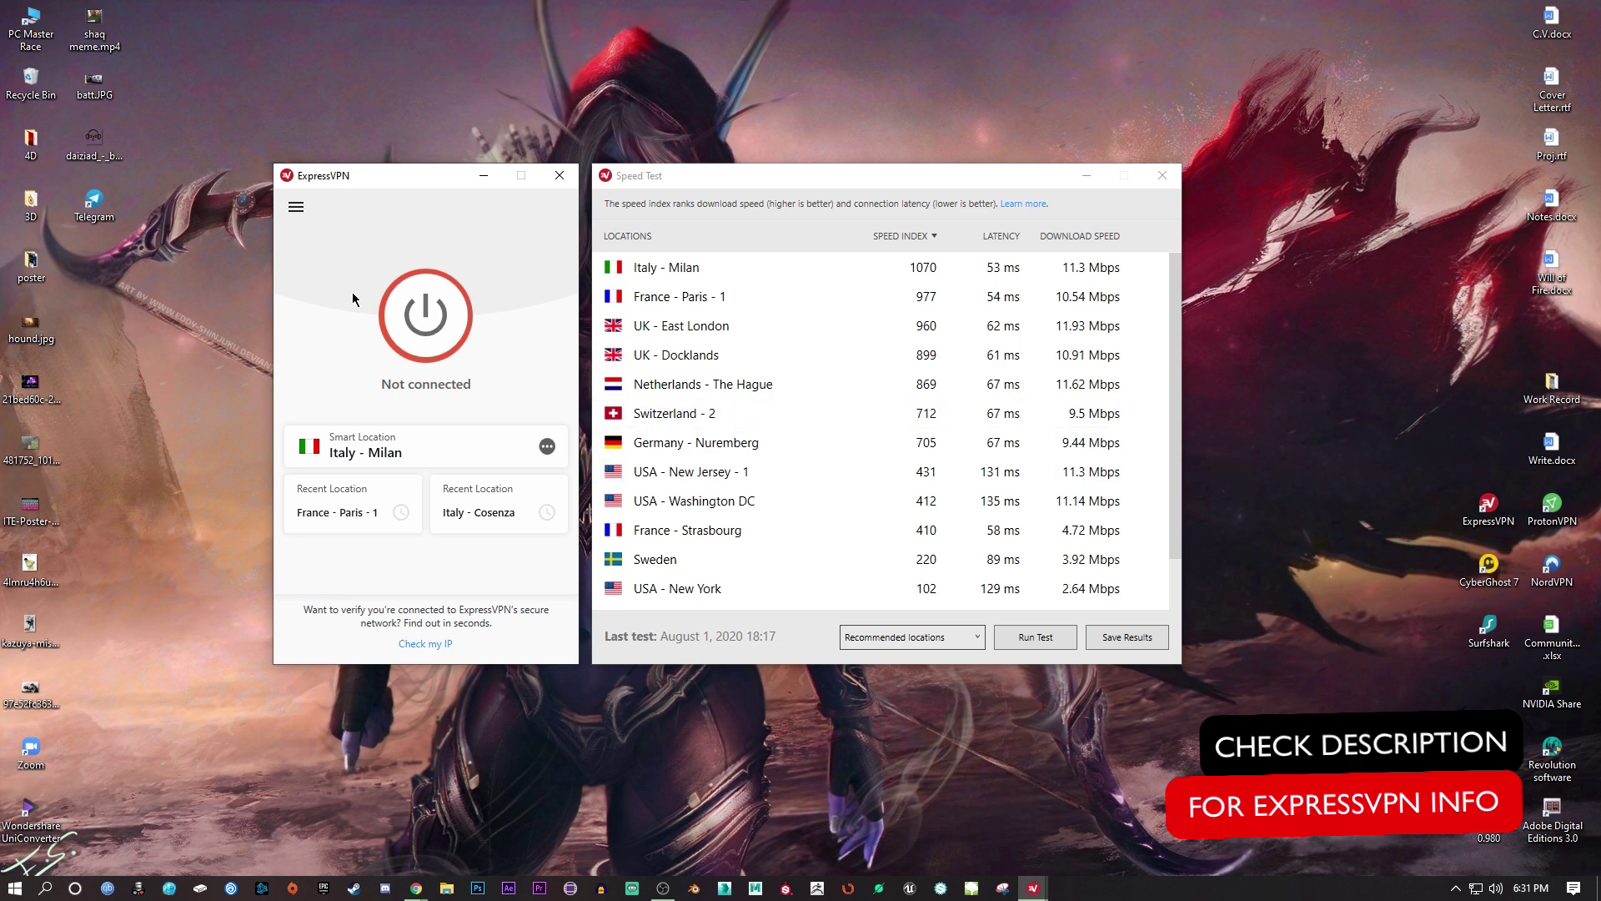
click(296, 208)
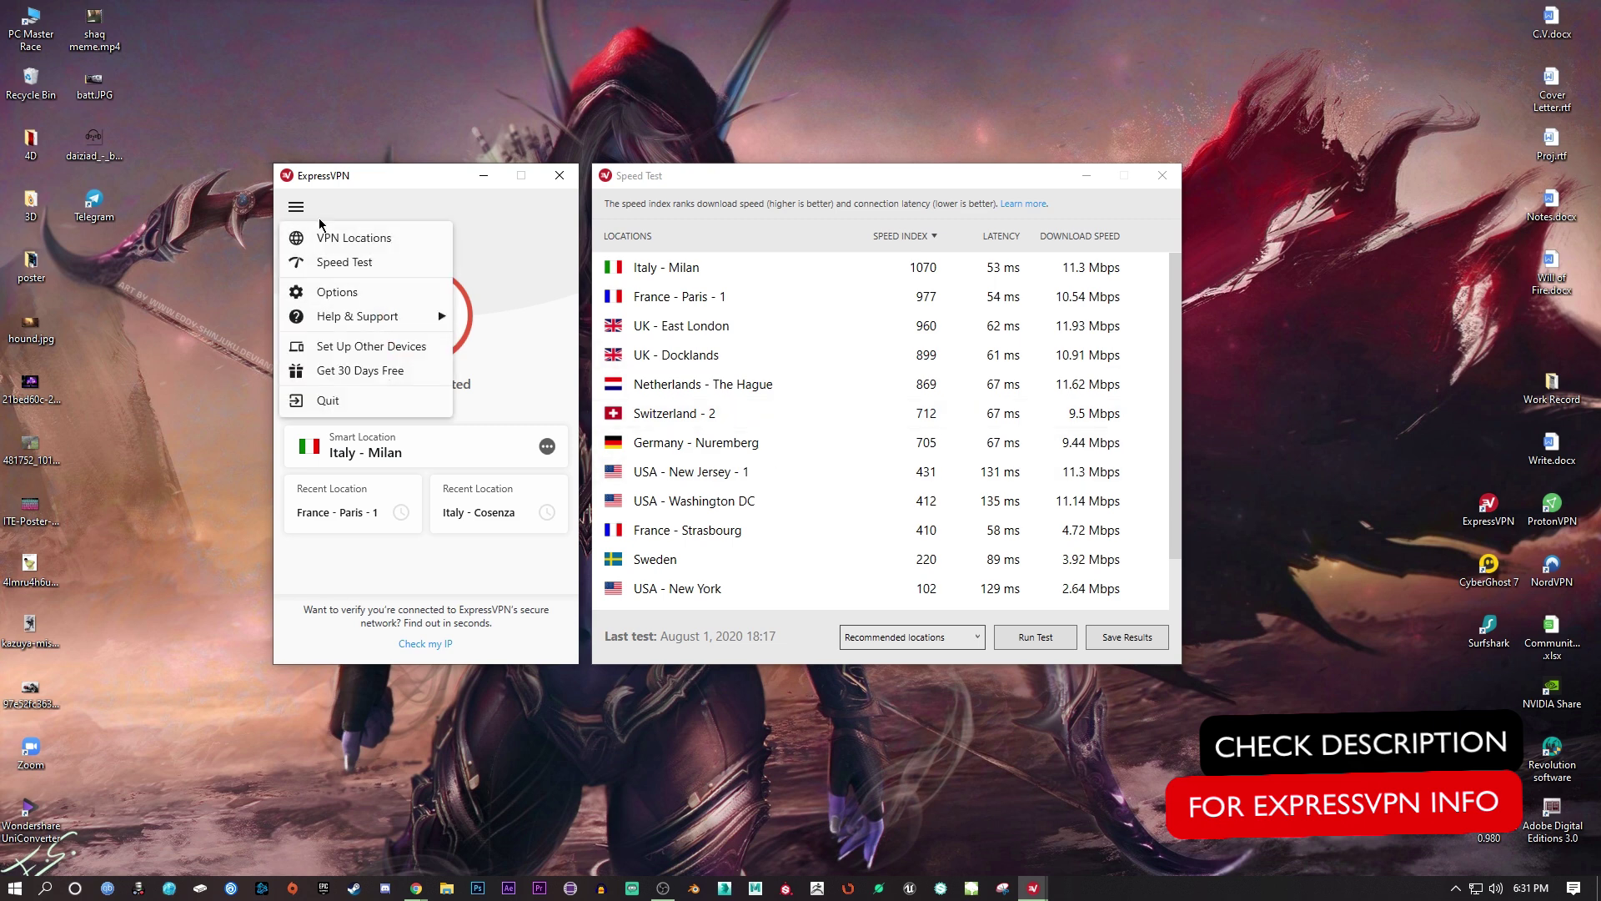
click(648, 208)
click(657, 176)
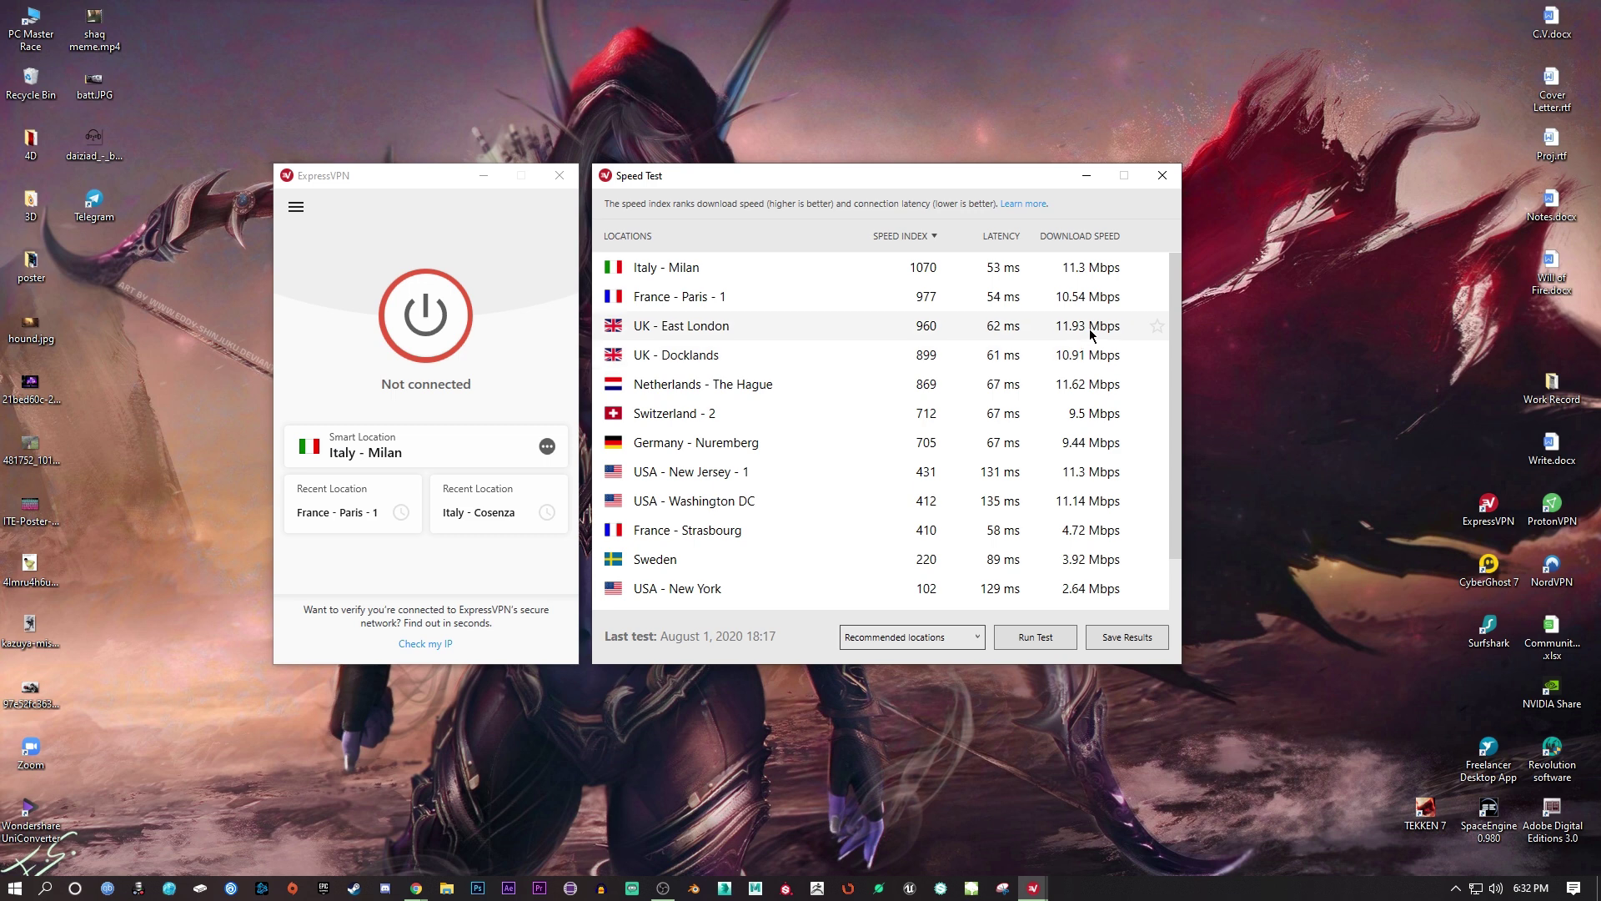
Connect ExpressVPN to Italy - Milan from the Speed Test results list
click(715, 335)
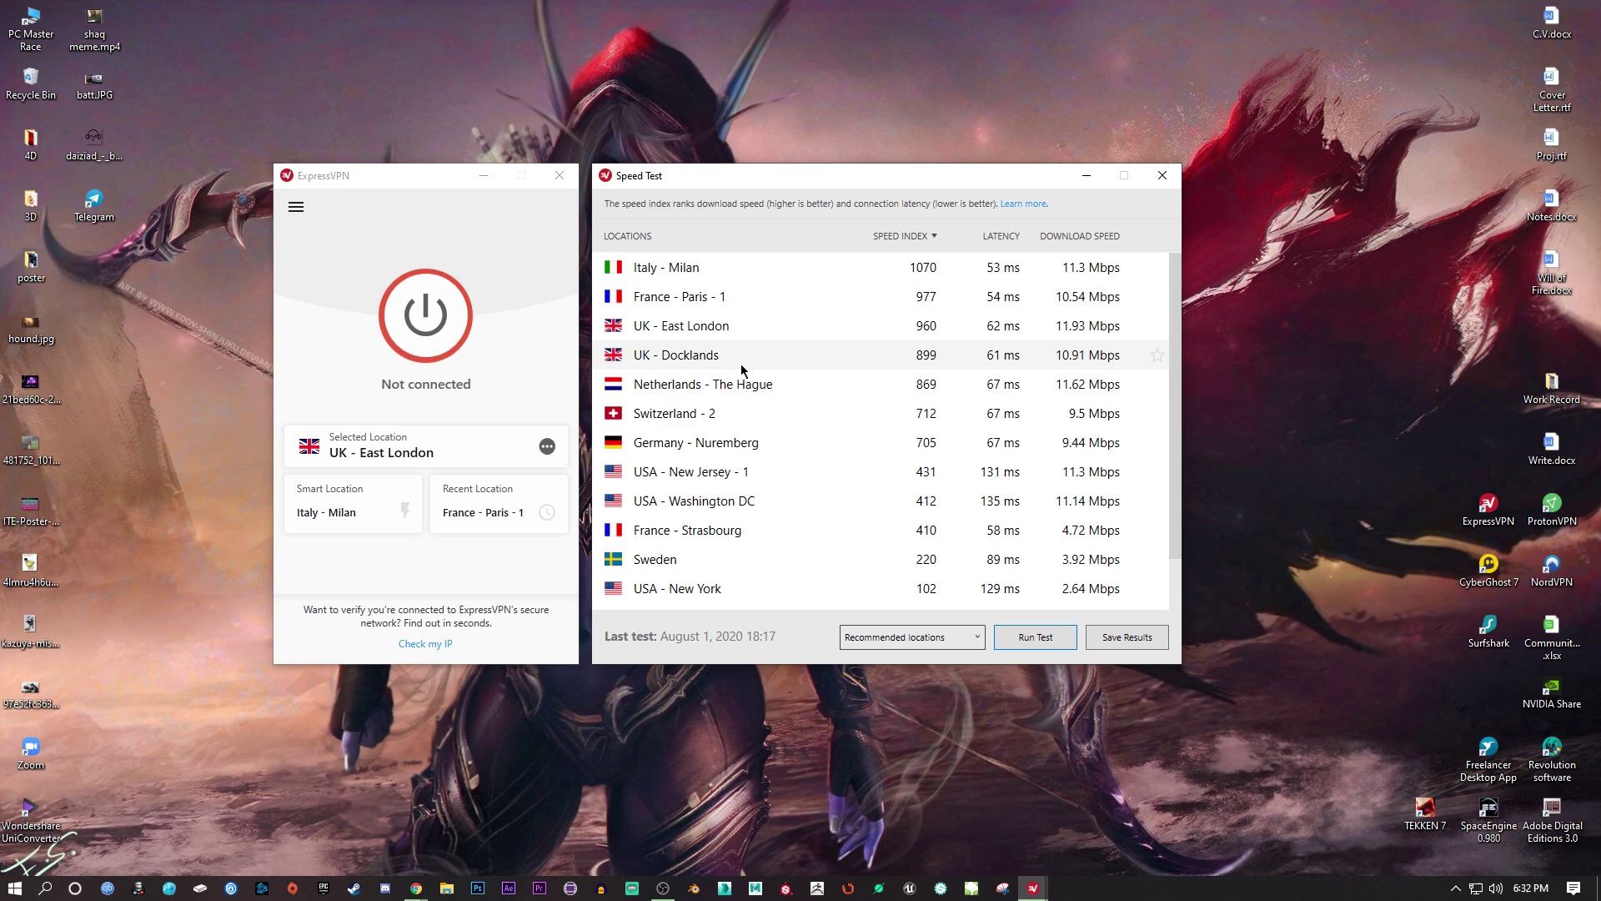
scroll(918, 497, down, 1)
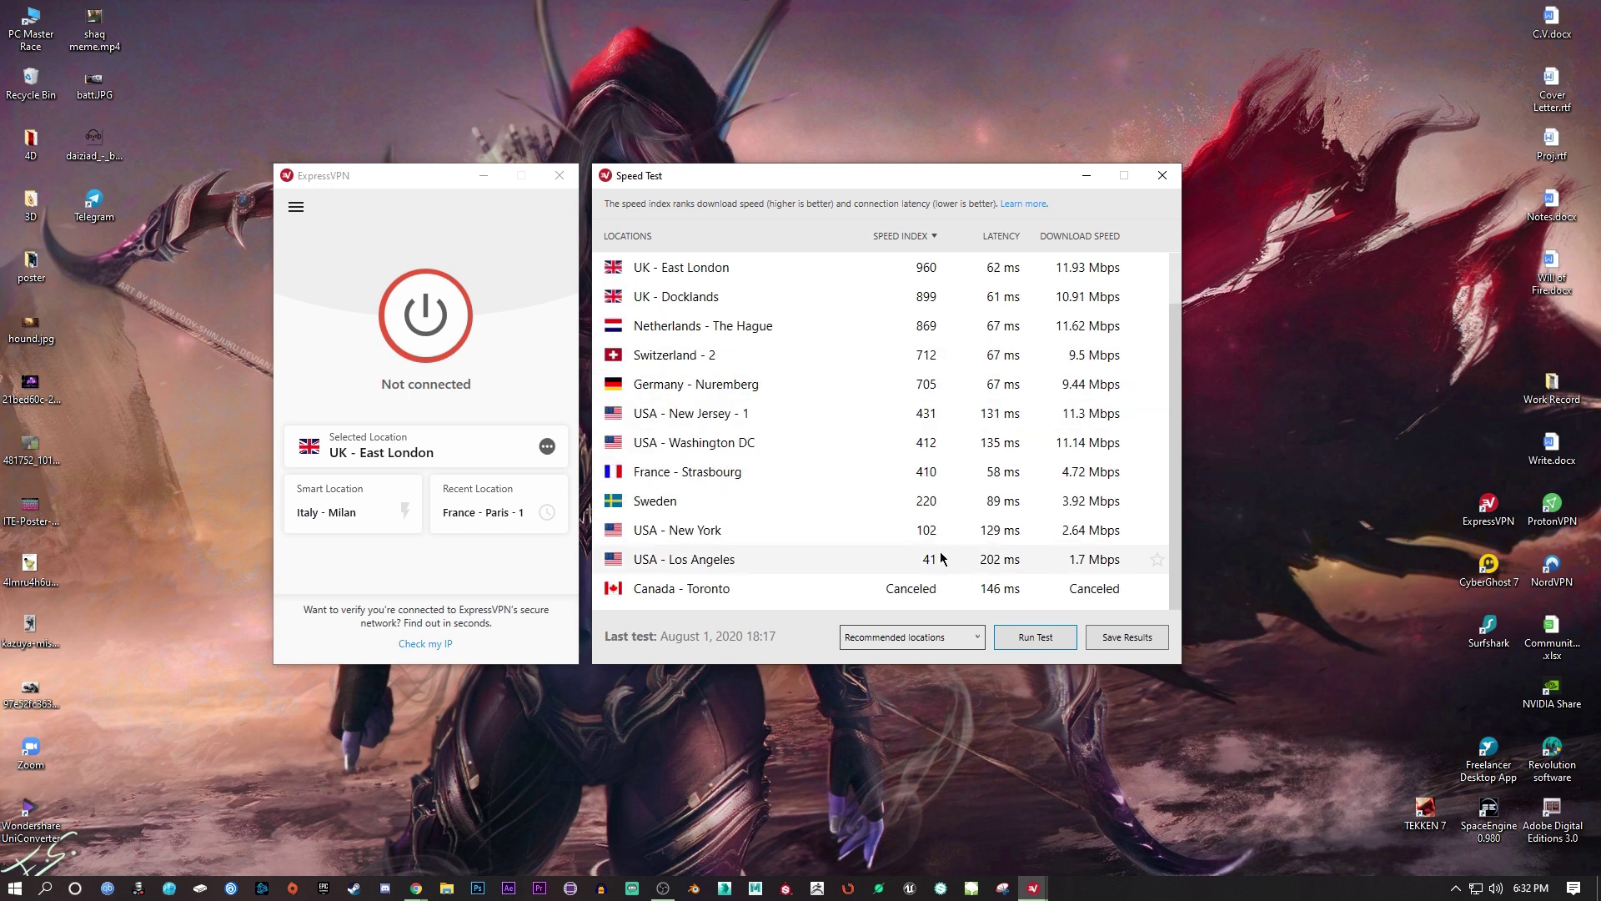
scroll(951, 537, up, 1)
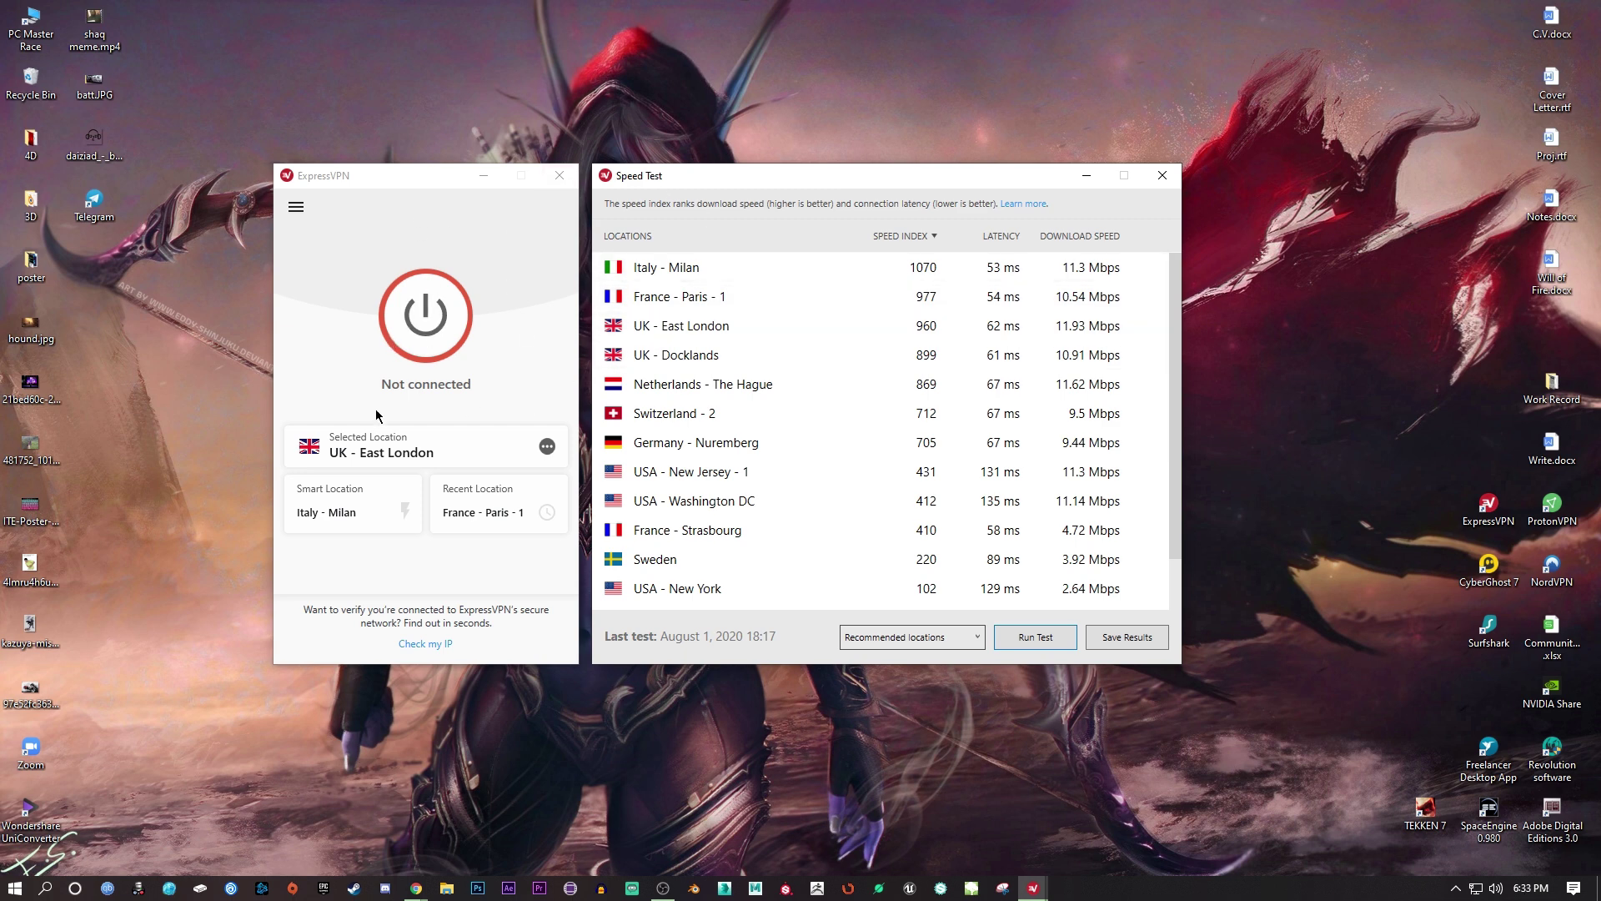
double_click(658, 266)
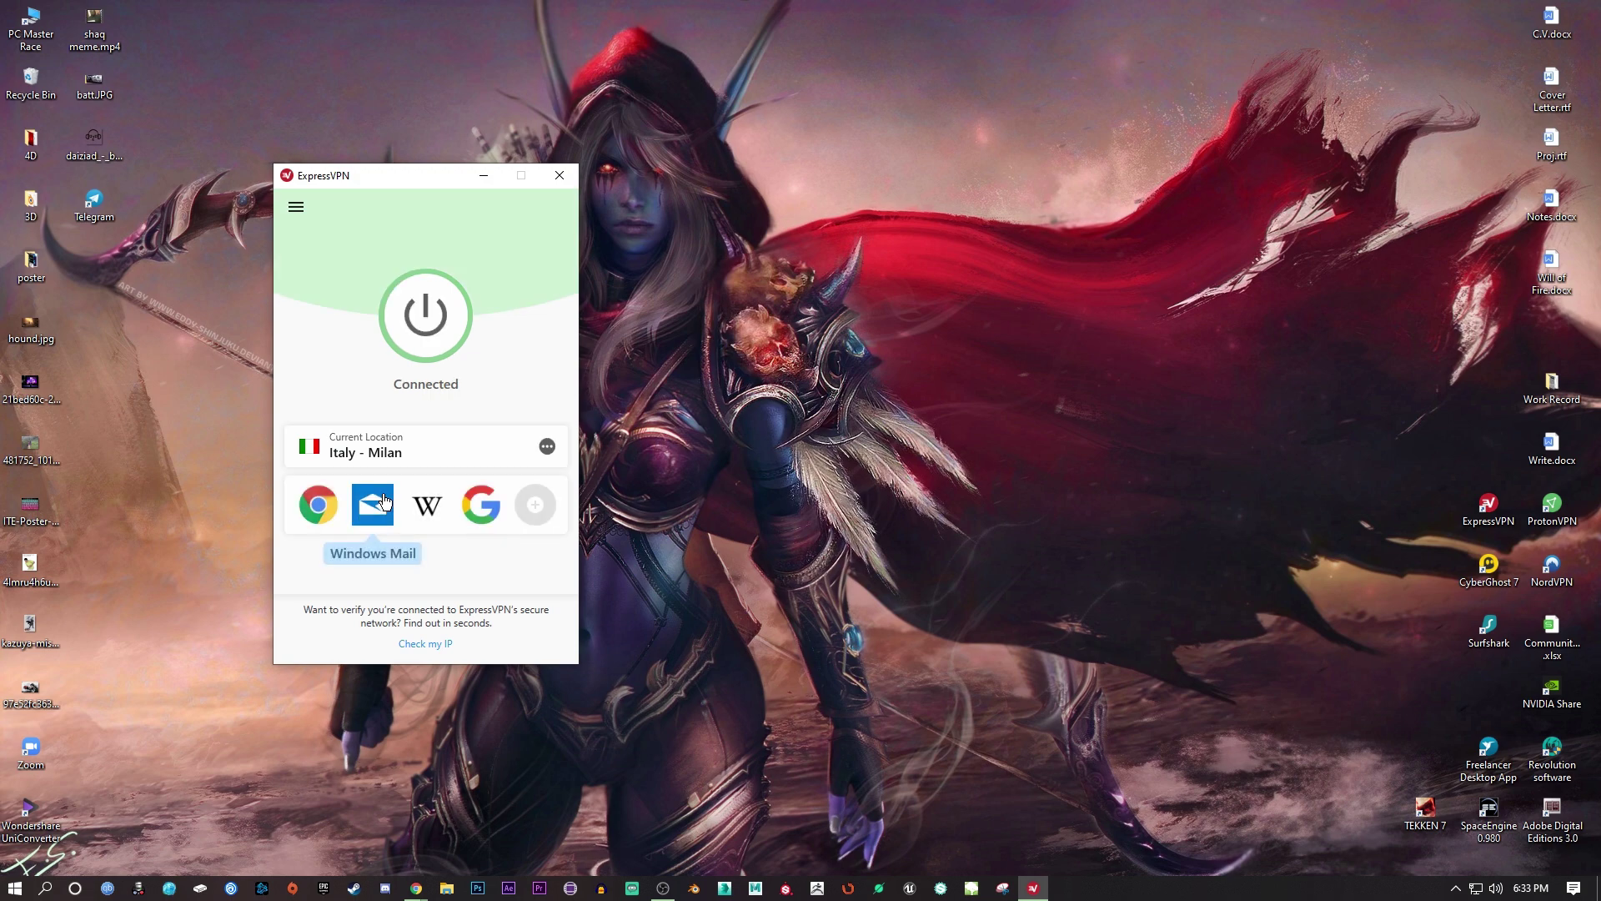
Rerun speedtest.net over Milan: 51 ms ping, 10.51 Mbps down, 0.63 Mbps up
key(alt+Tab)
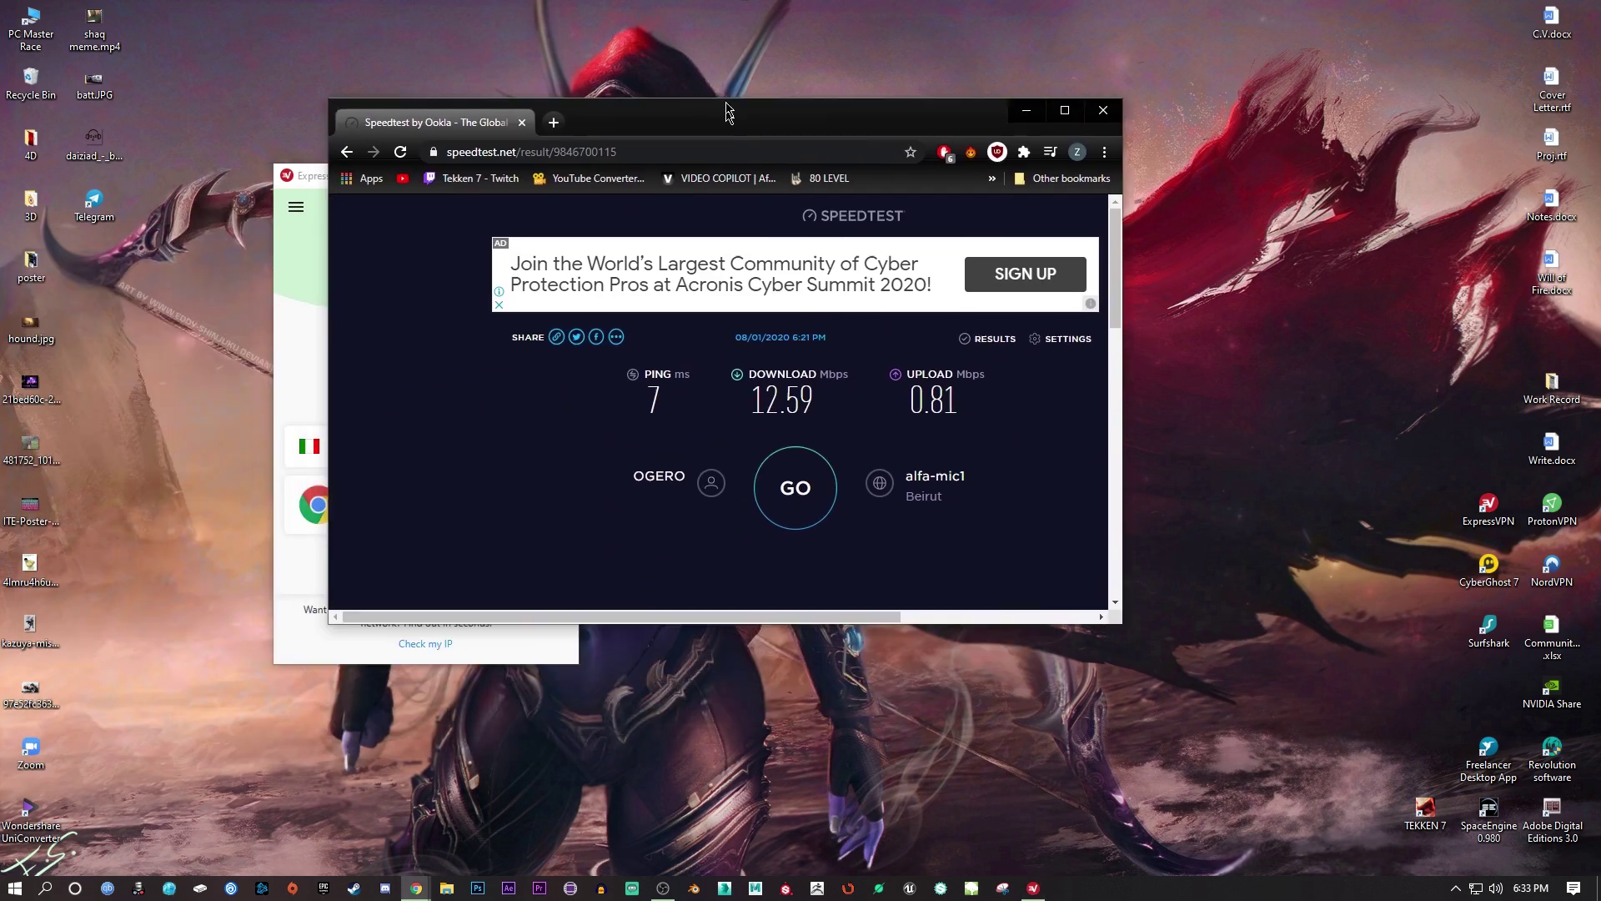
click(72, 43)
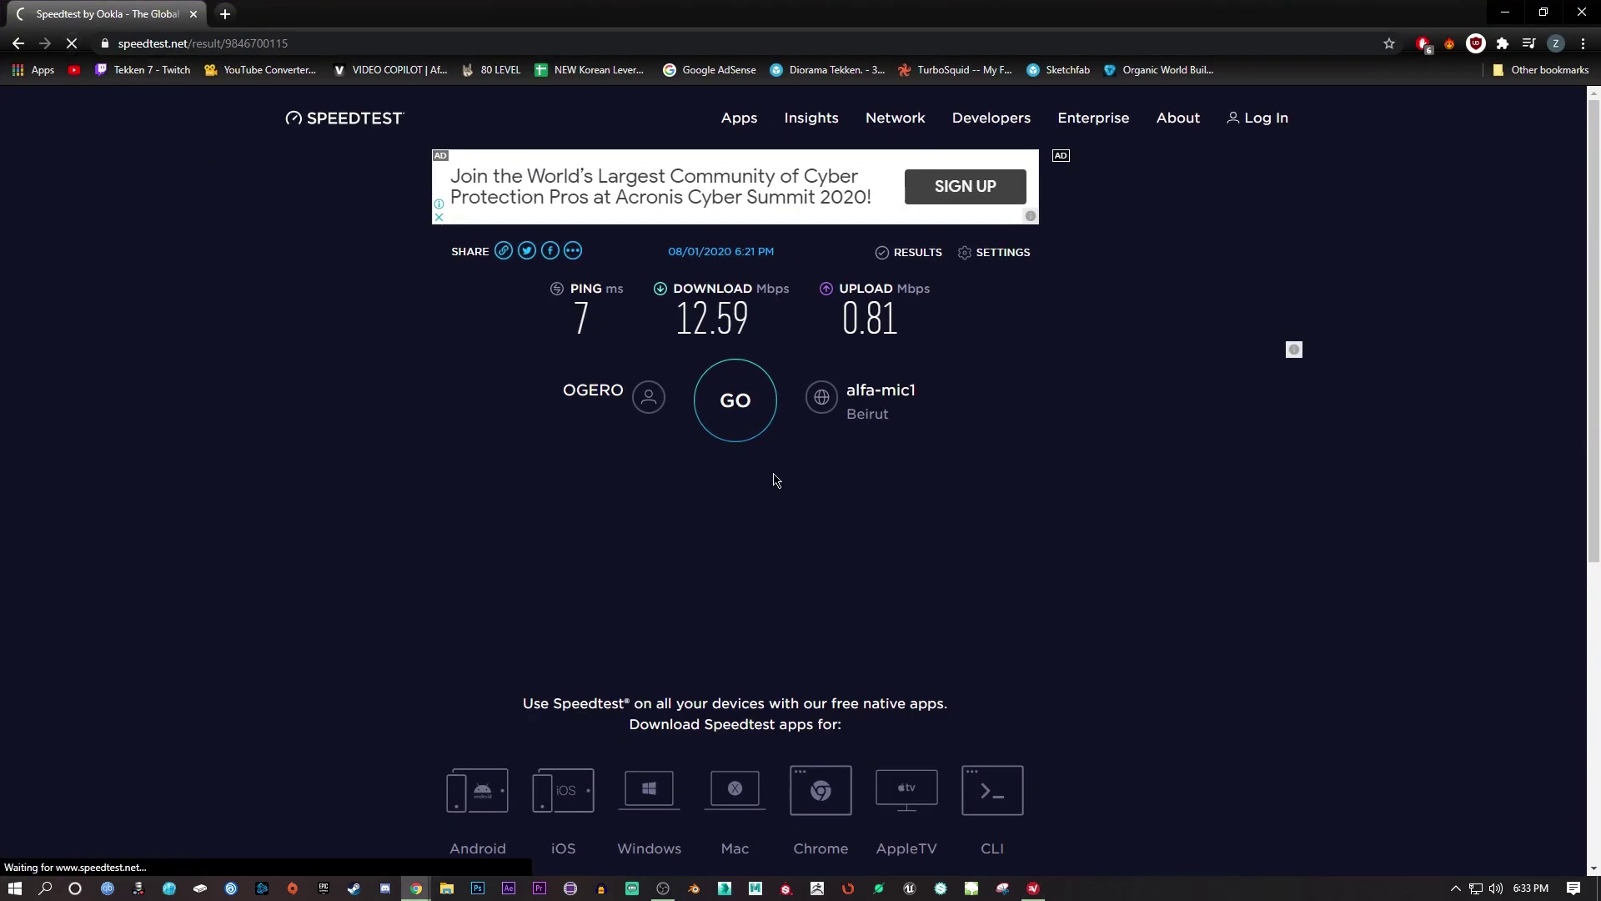
click(737, 418)
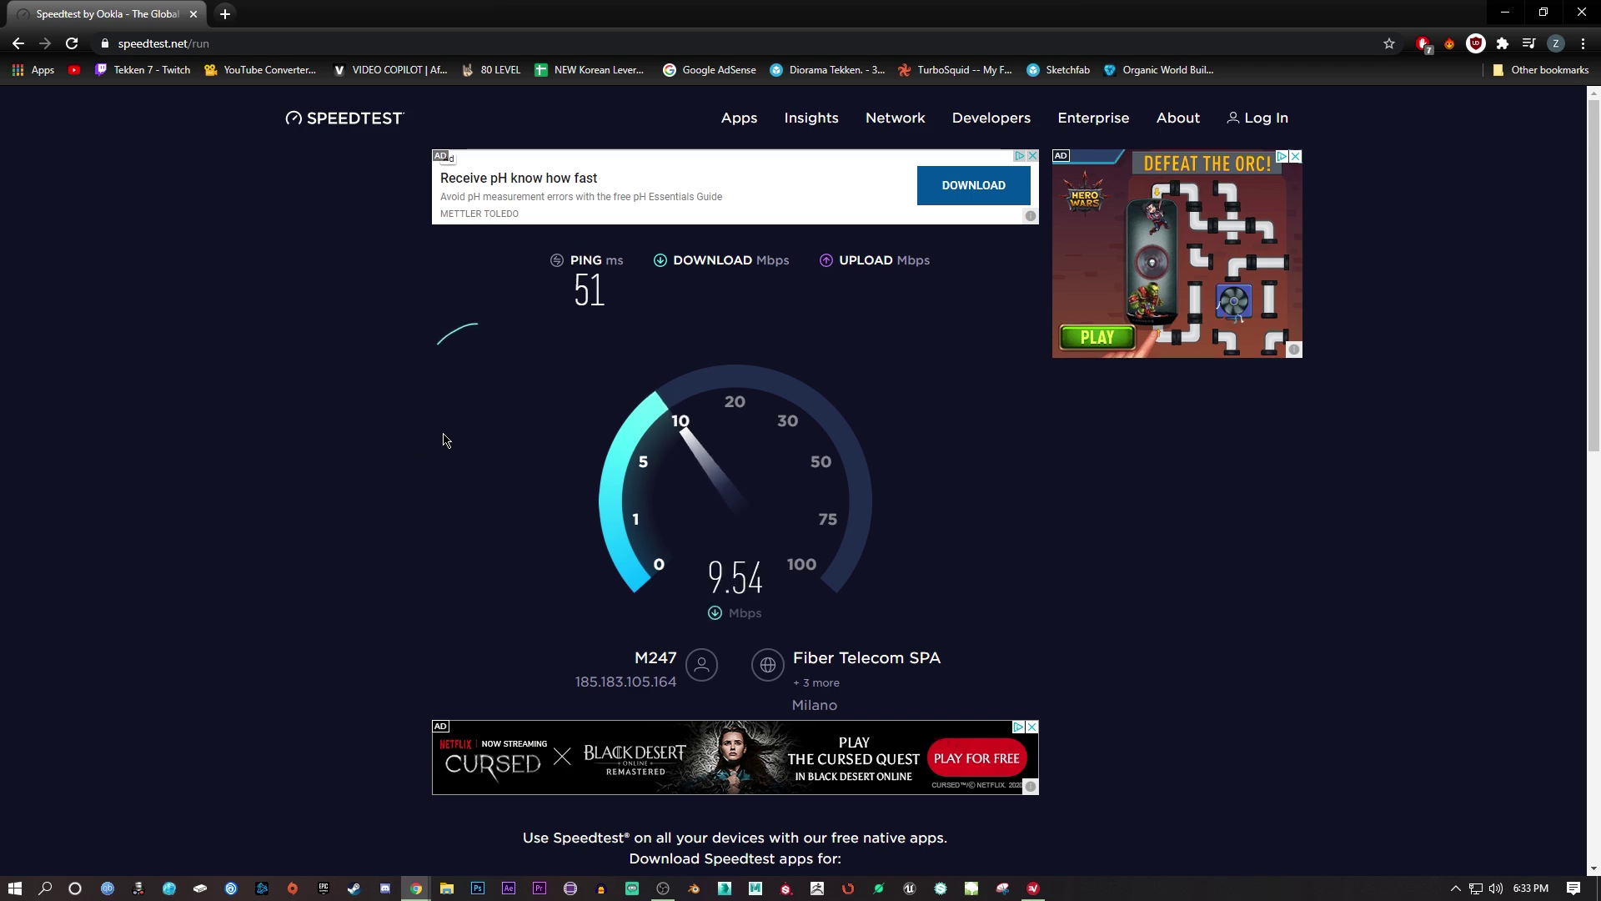
Resize the browser to reveal ExpressVPN and check its app menu
mouse_move(780, 116)
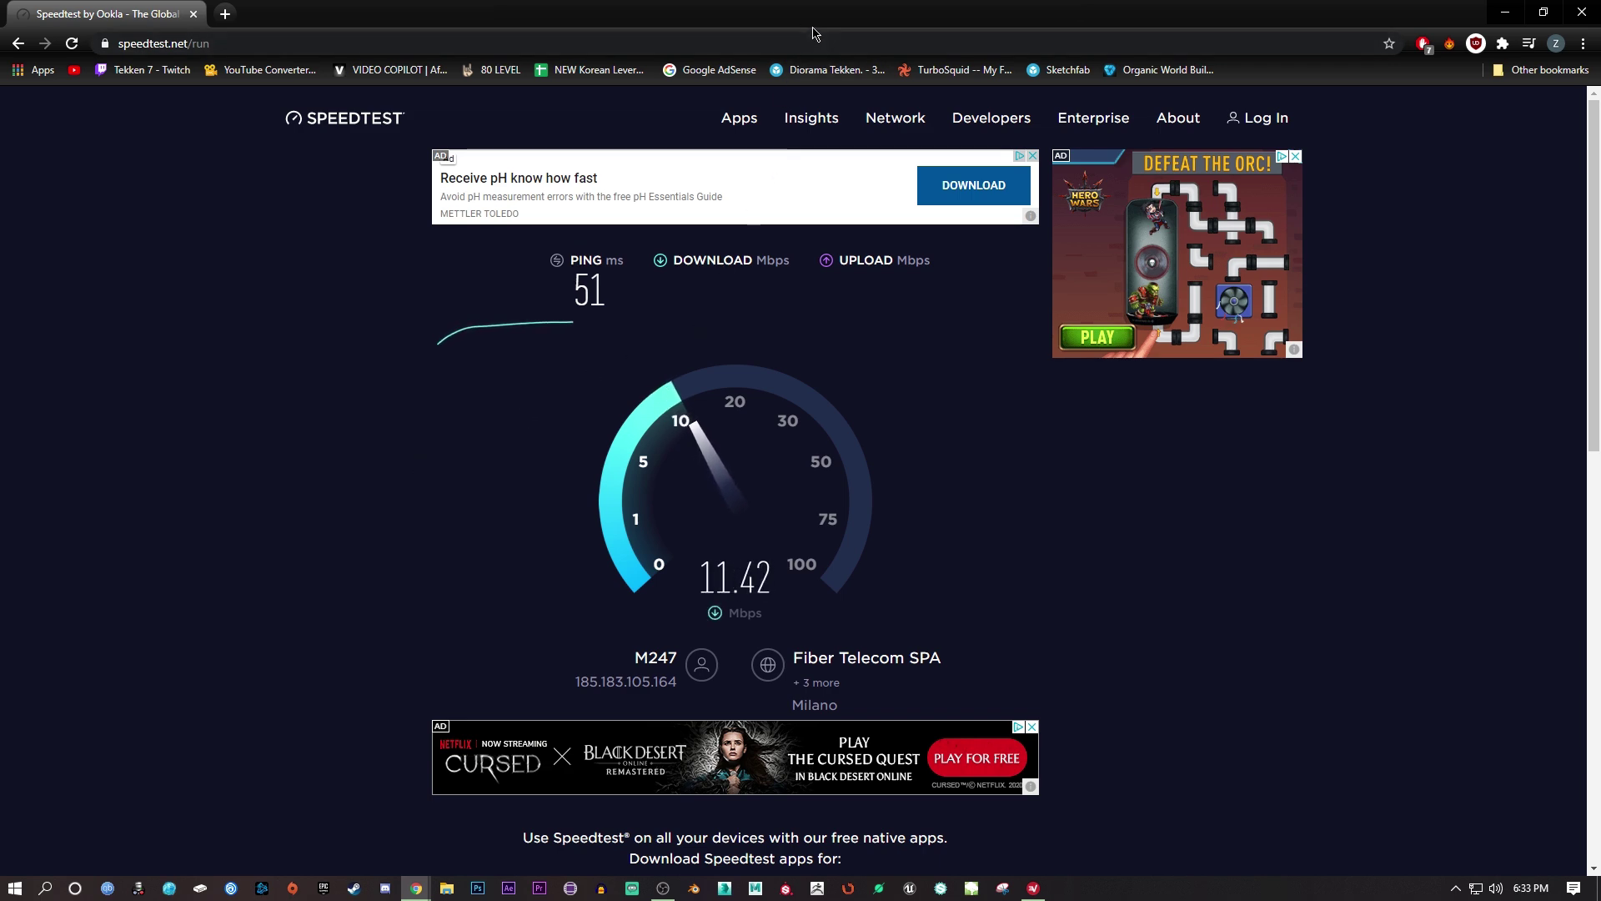
drag(816, 33, 1010, 91)
drag(1401, 587, 1531, 790)
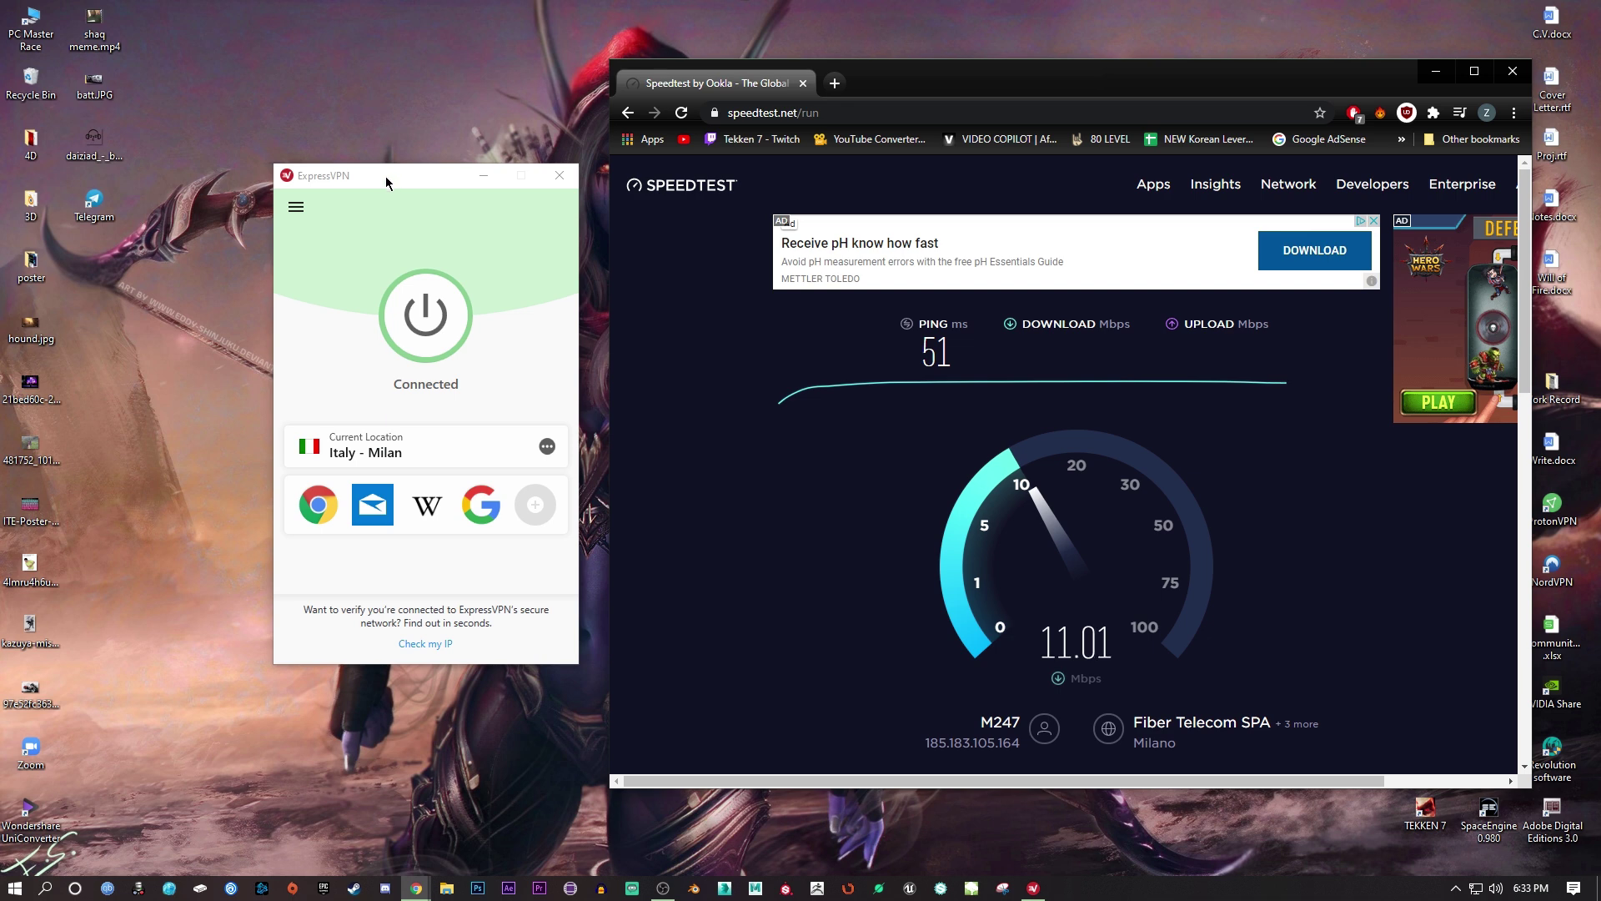
click(417, 182)
click(297, 207)
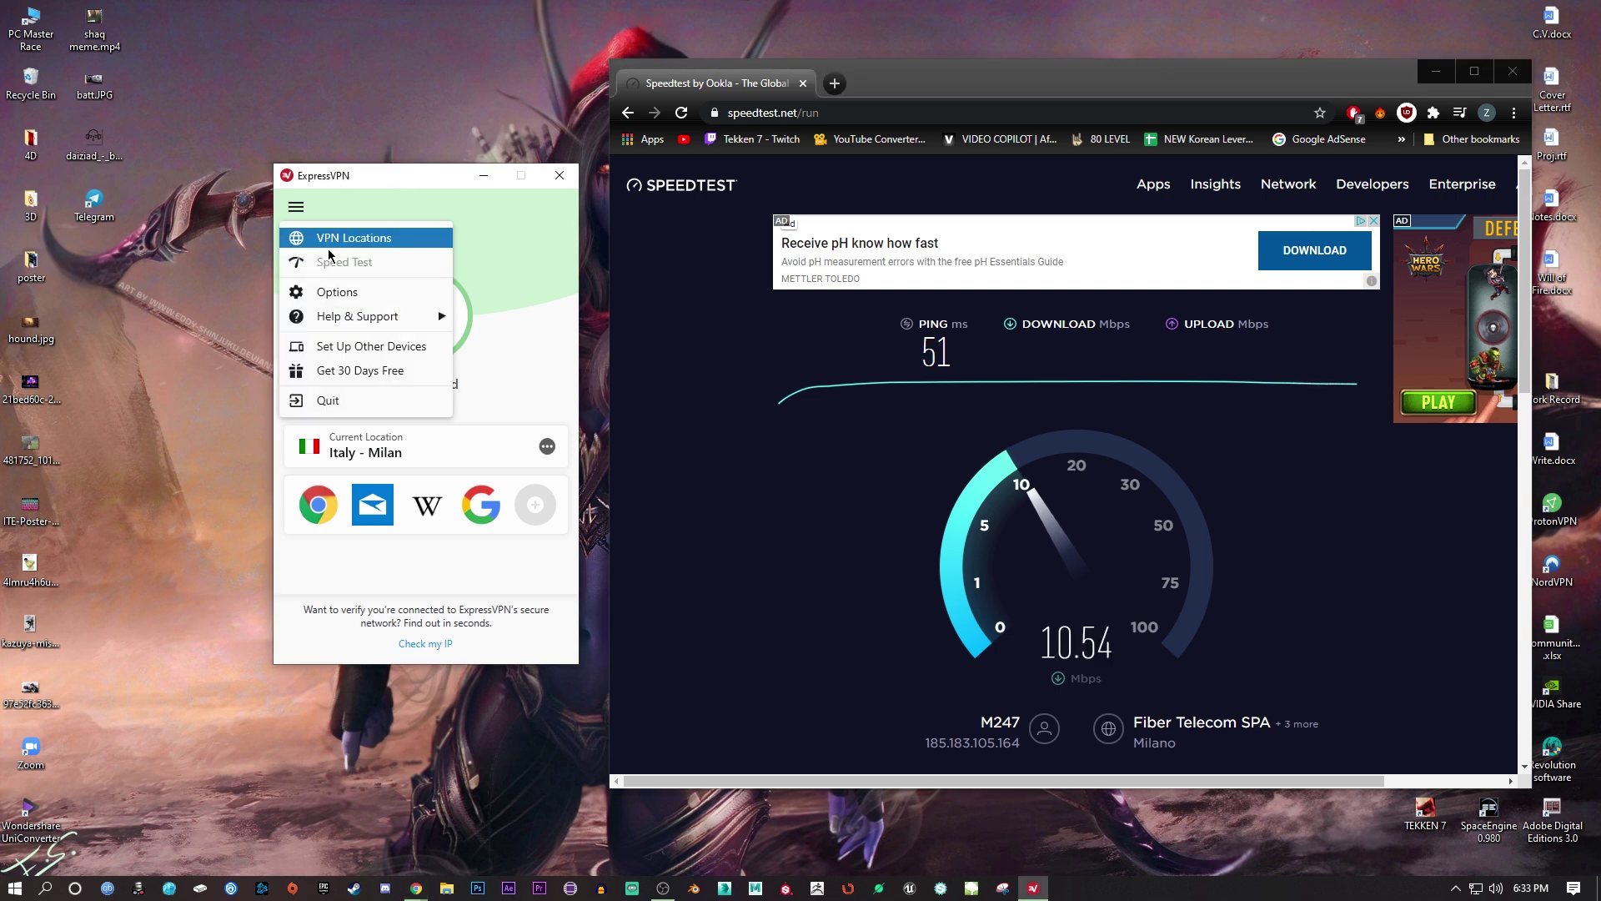
click(373, 208)
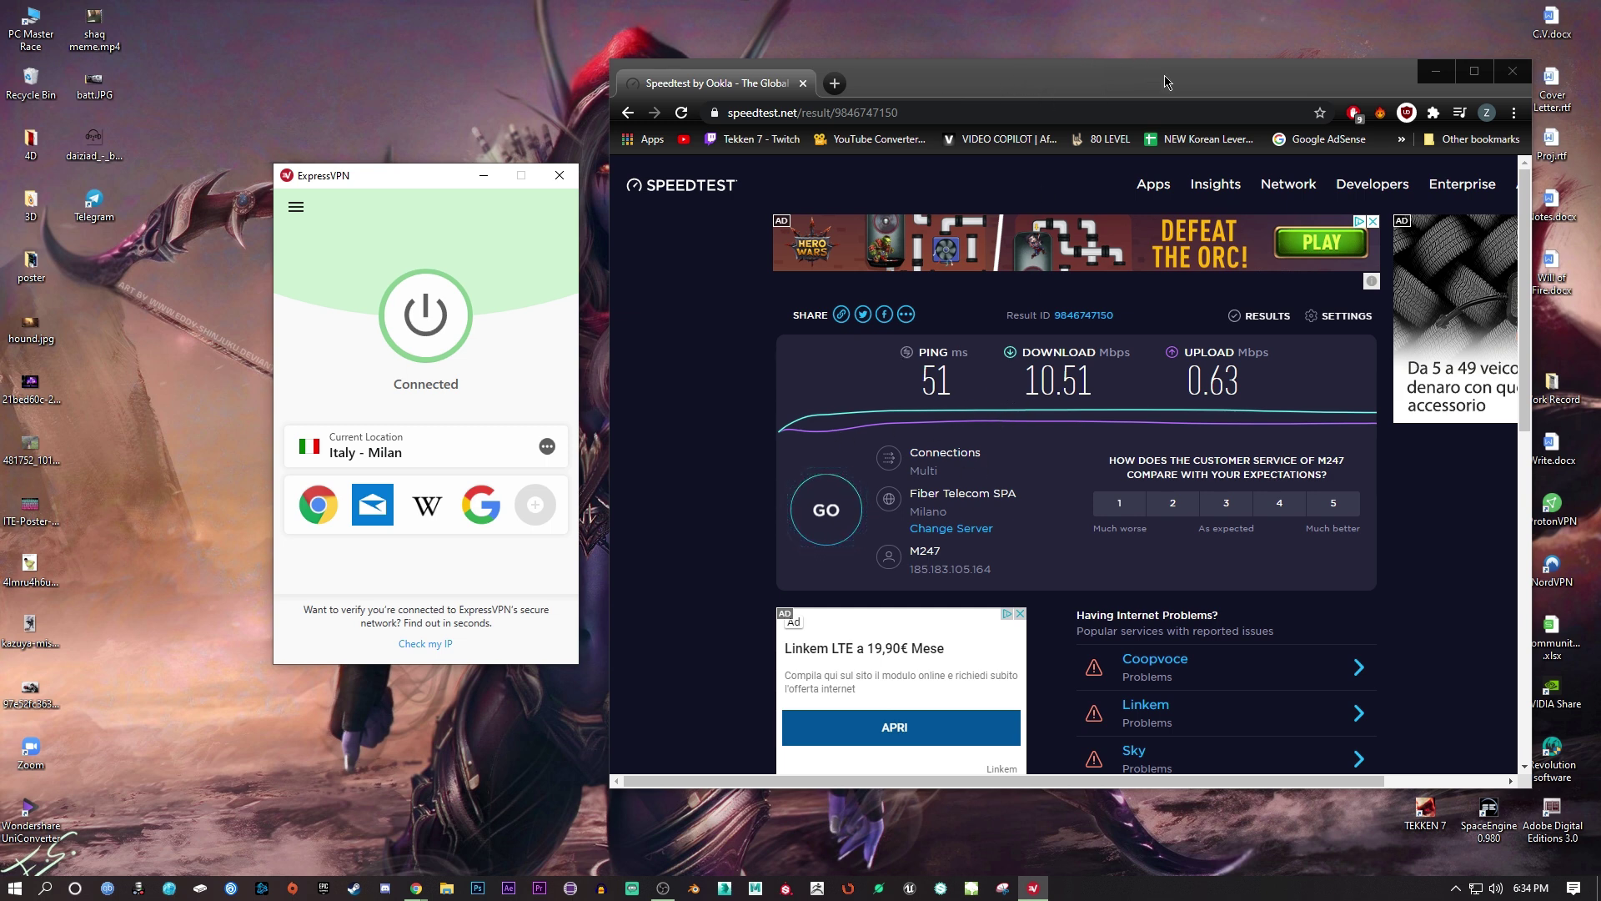
Minimize Chrome, confirm ExpressVPN is still connected to Milan, and start a Siege Quick Match
drag(1148, 81, 1143, 84)
click(1431, 72)
click(483, 176)
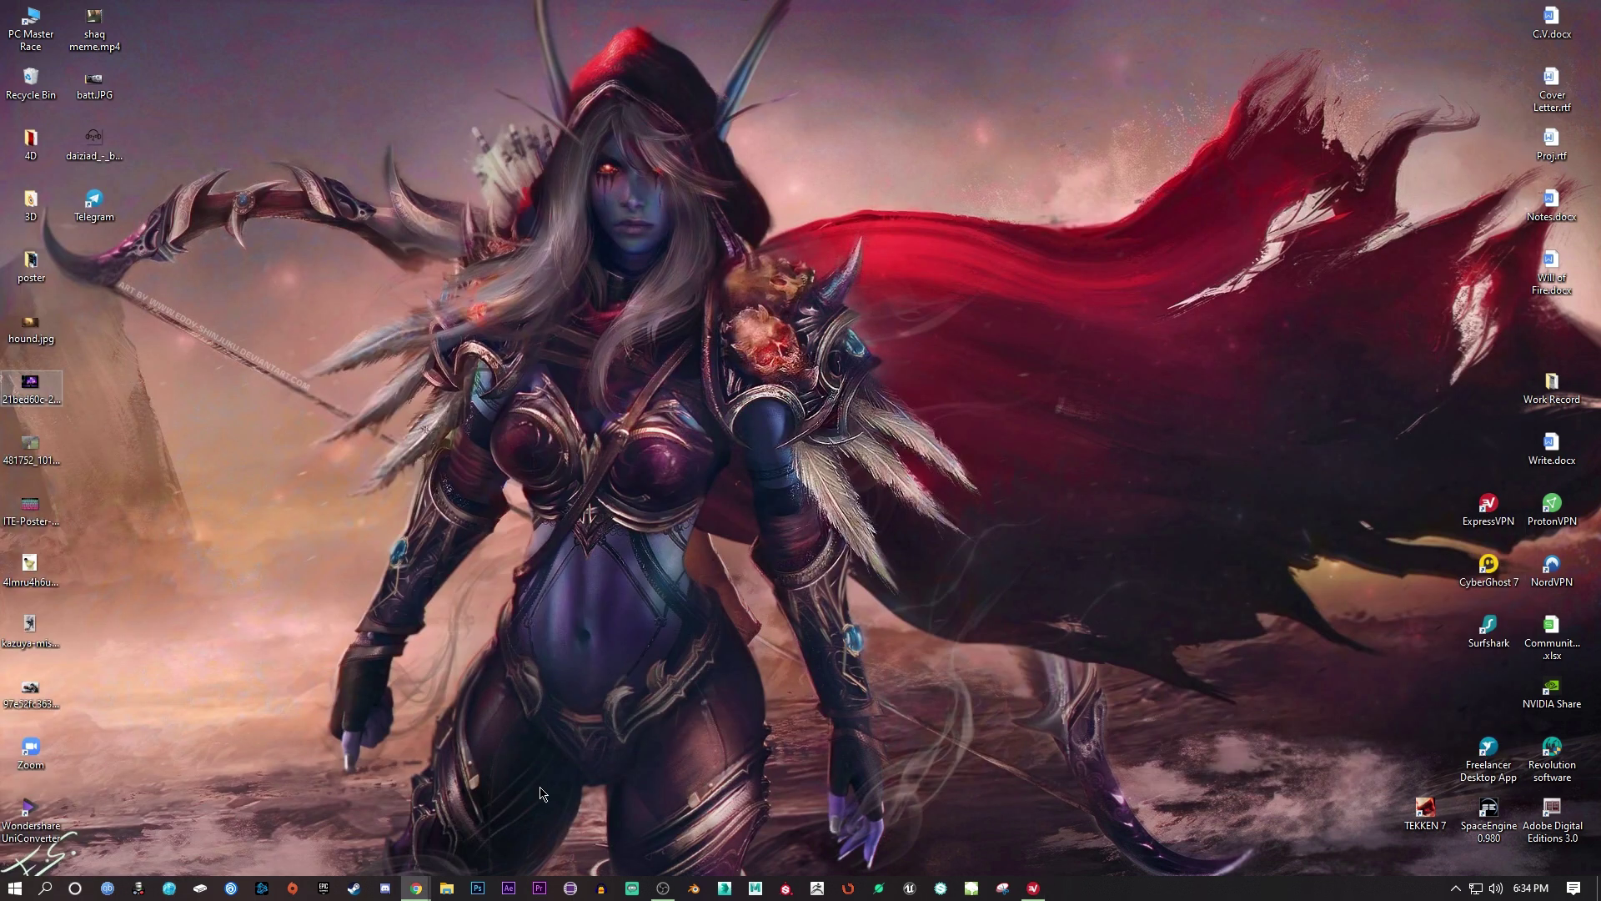
click(1033, 887)
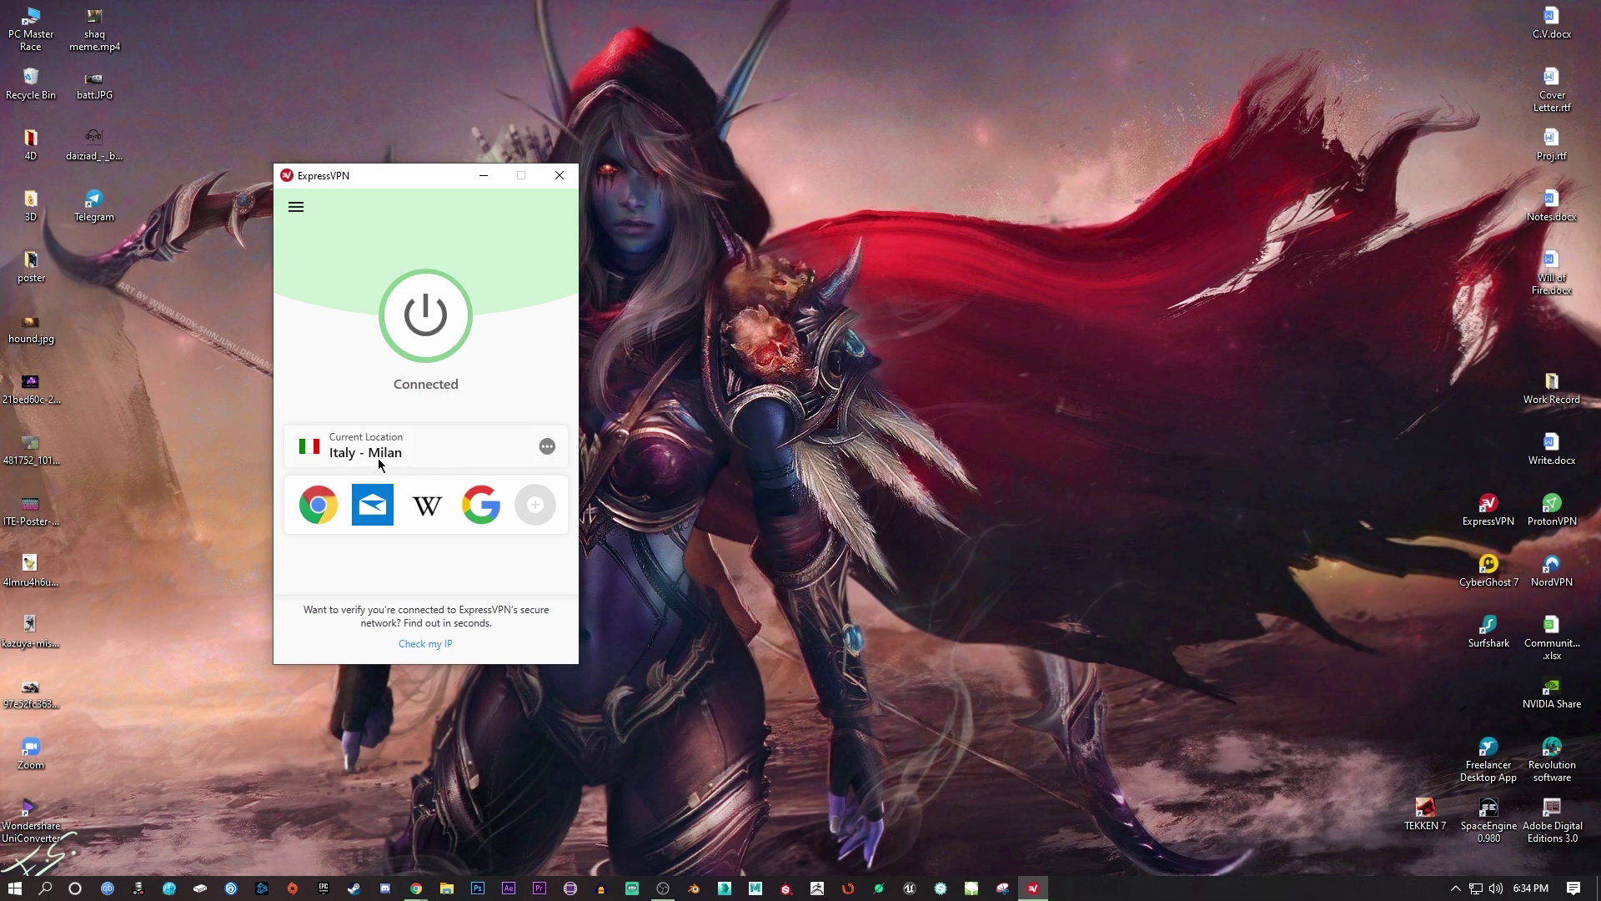
click(1431, 791)
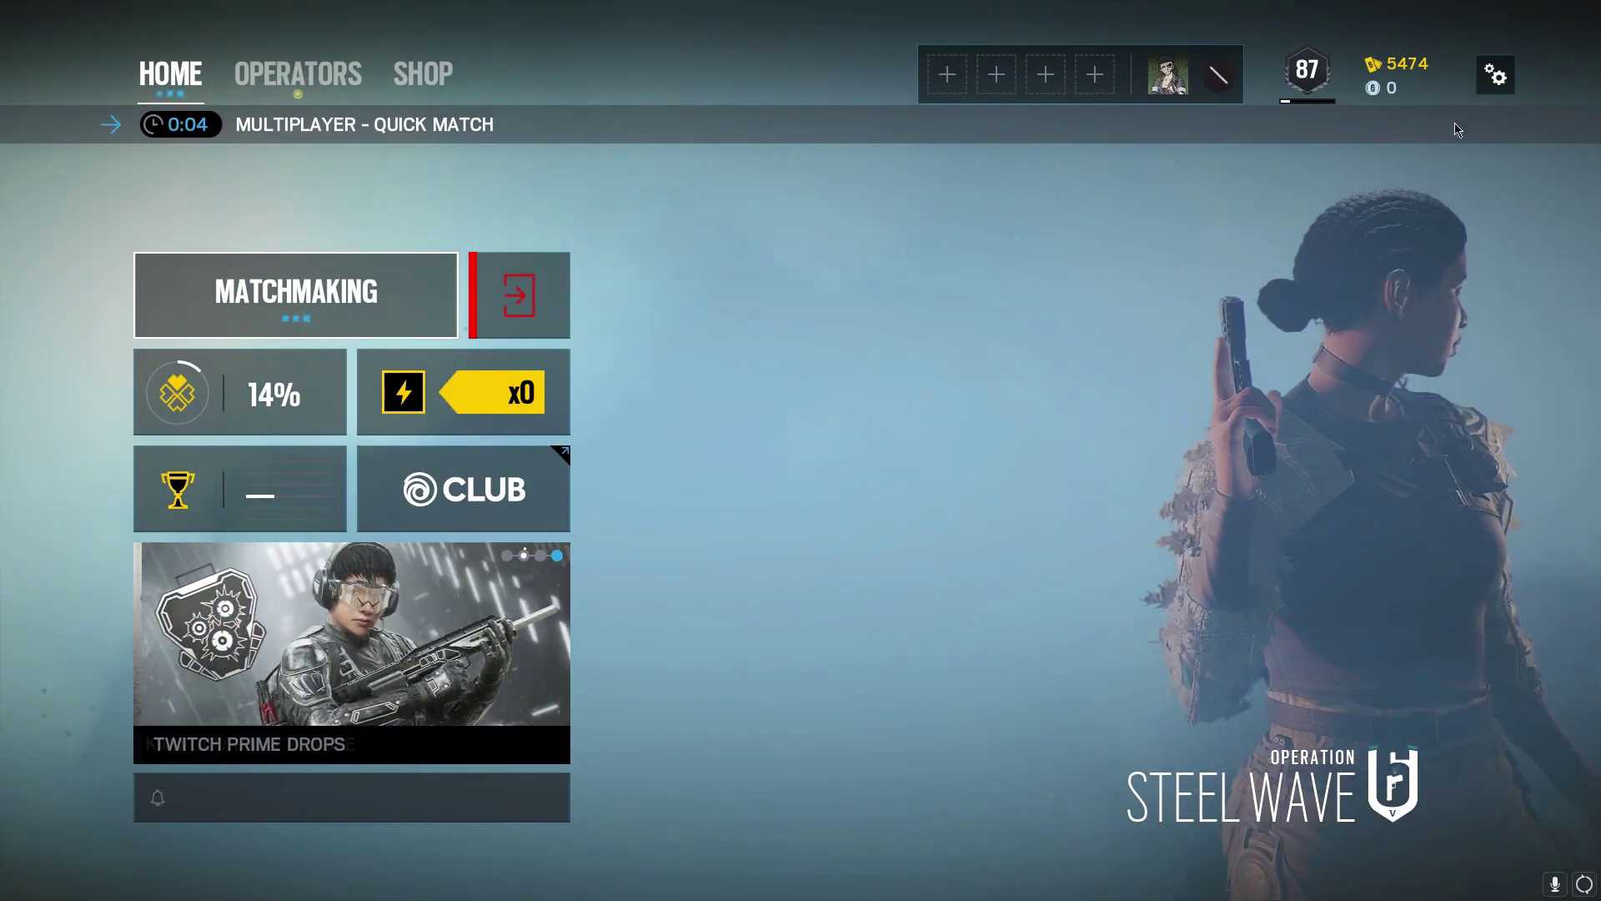
Open the game settings to check the data center while the Fortress match loads
click(1474, 81)
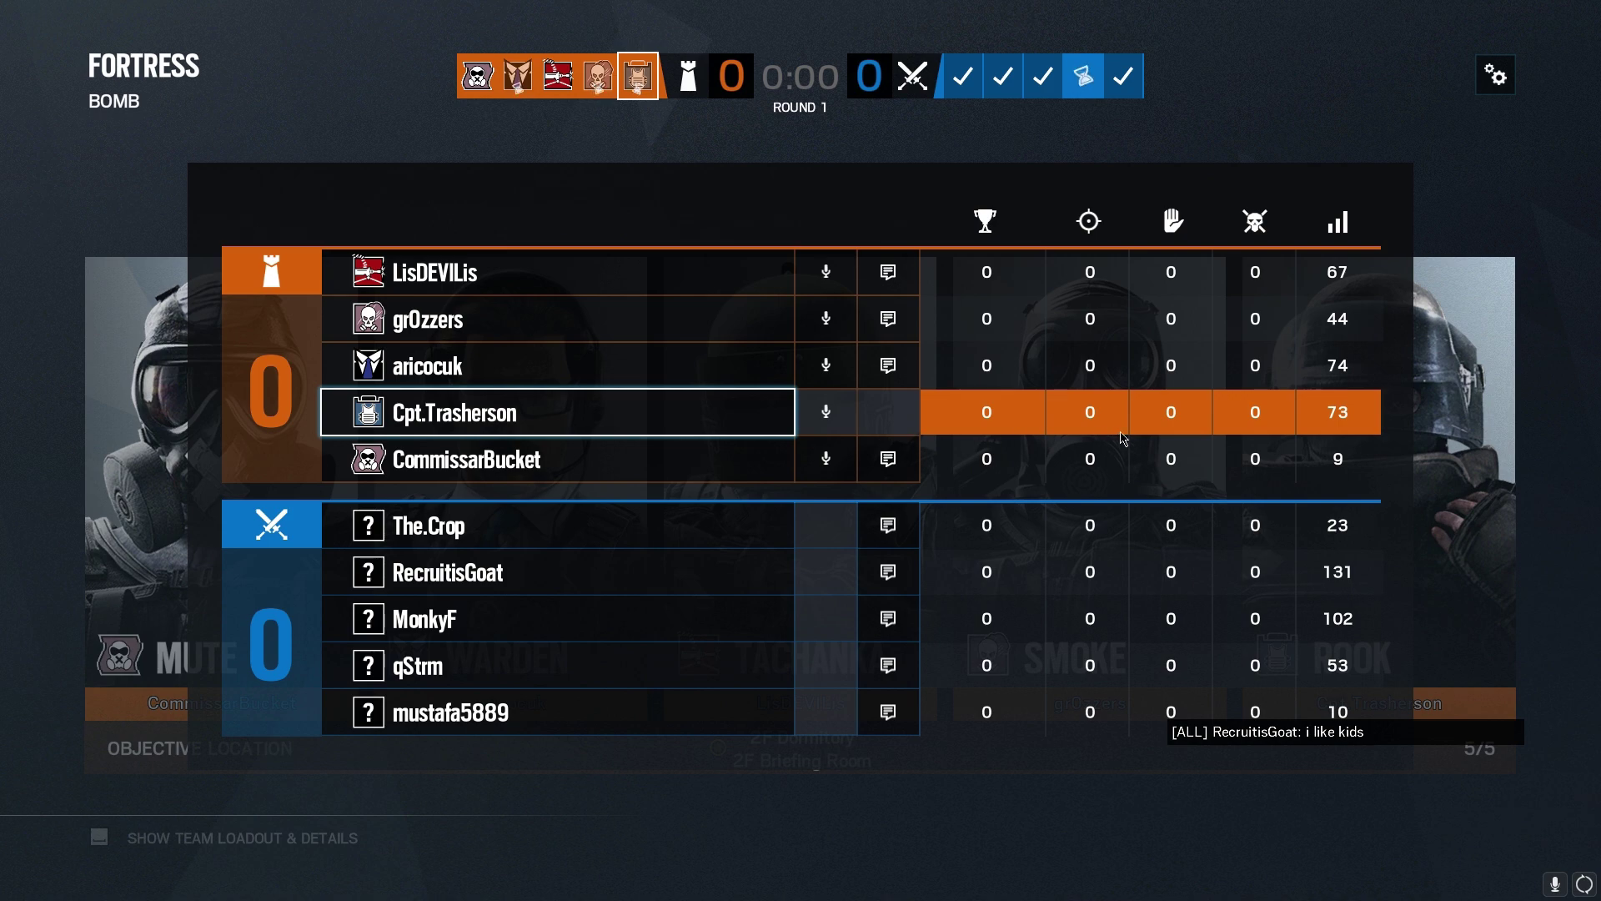
Mute text and voice chat for the four teammates on the scoreboard
key(Tab)
key(Tab)
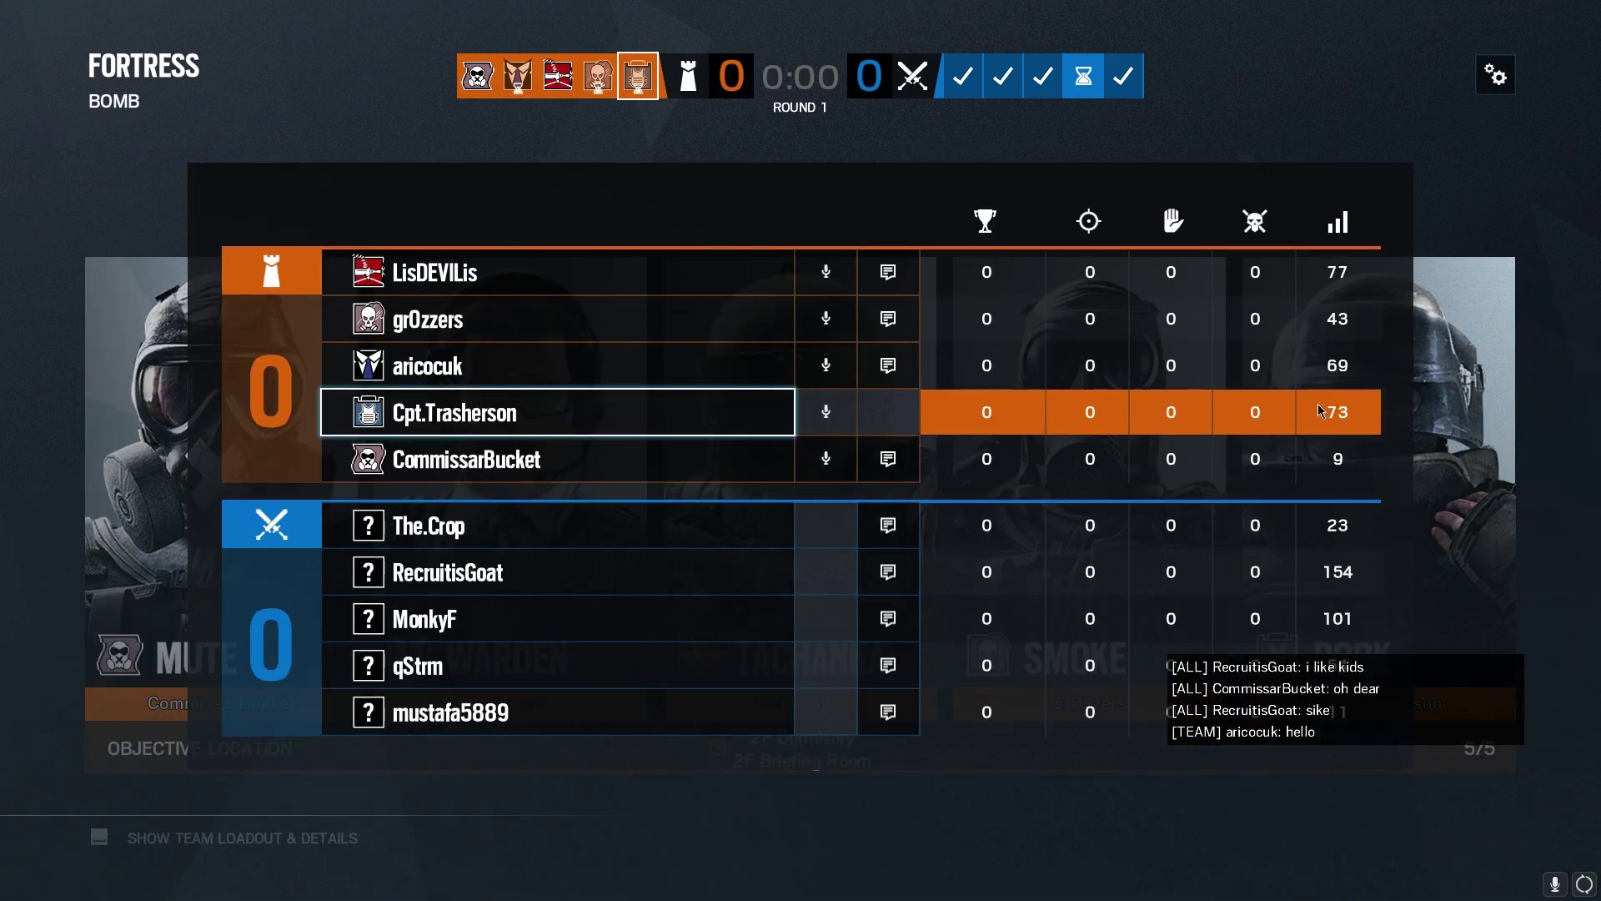
click(889, 271)
click(889, 319)
click(888, 365)
click(888, 459)
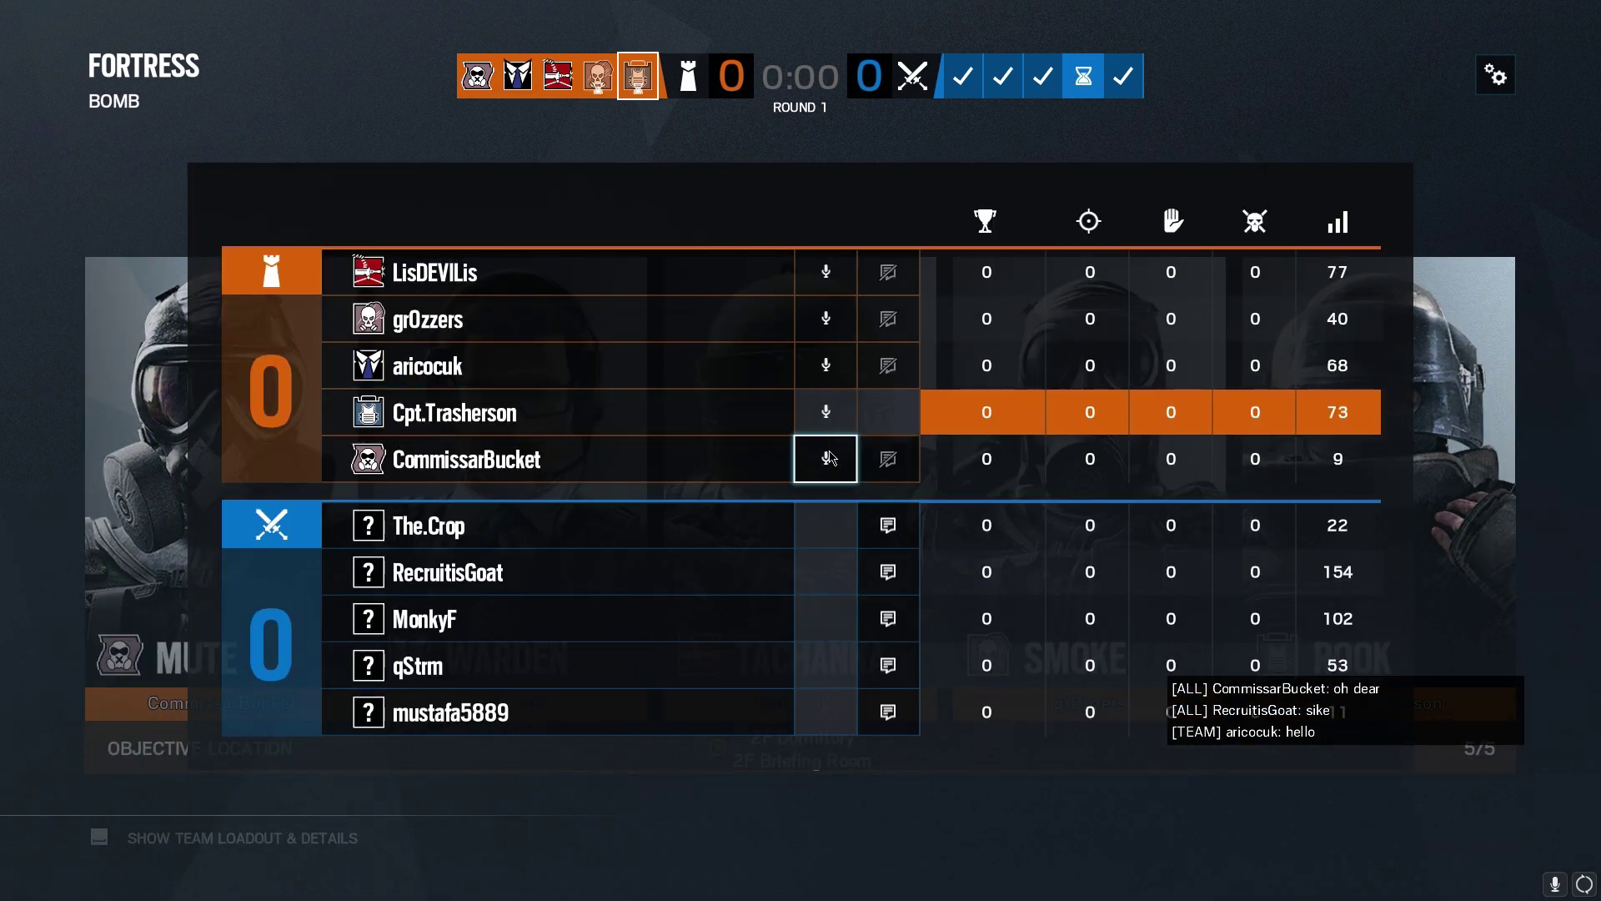
click(826, 459)
click(826, 366)
click(826, 319)
click(826, 272)
Toggle the scoreboard repeatedly to monitor player pings around 75 ms
key(Tab)
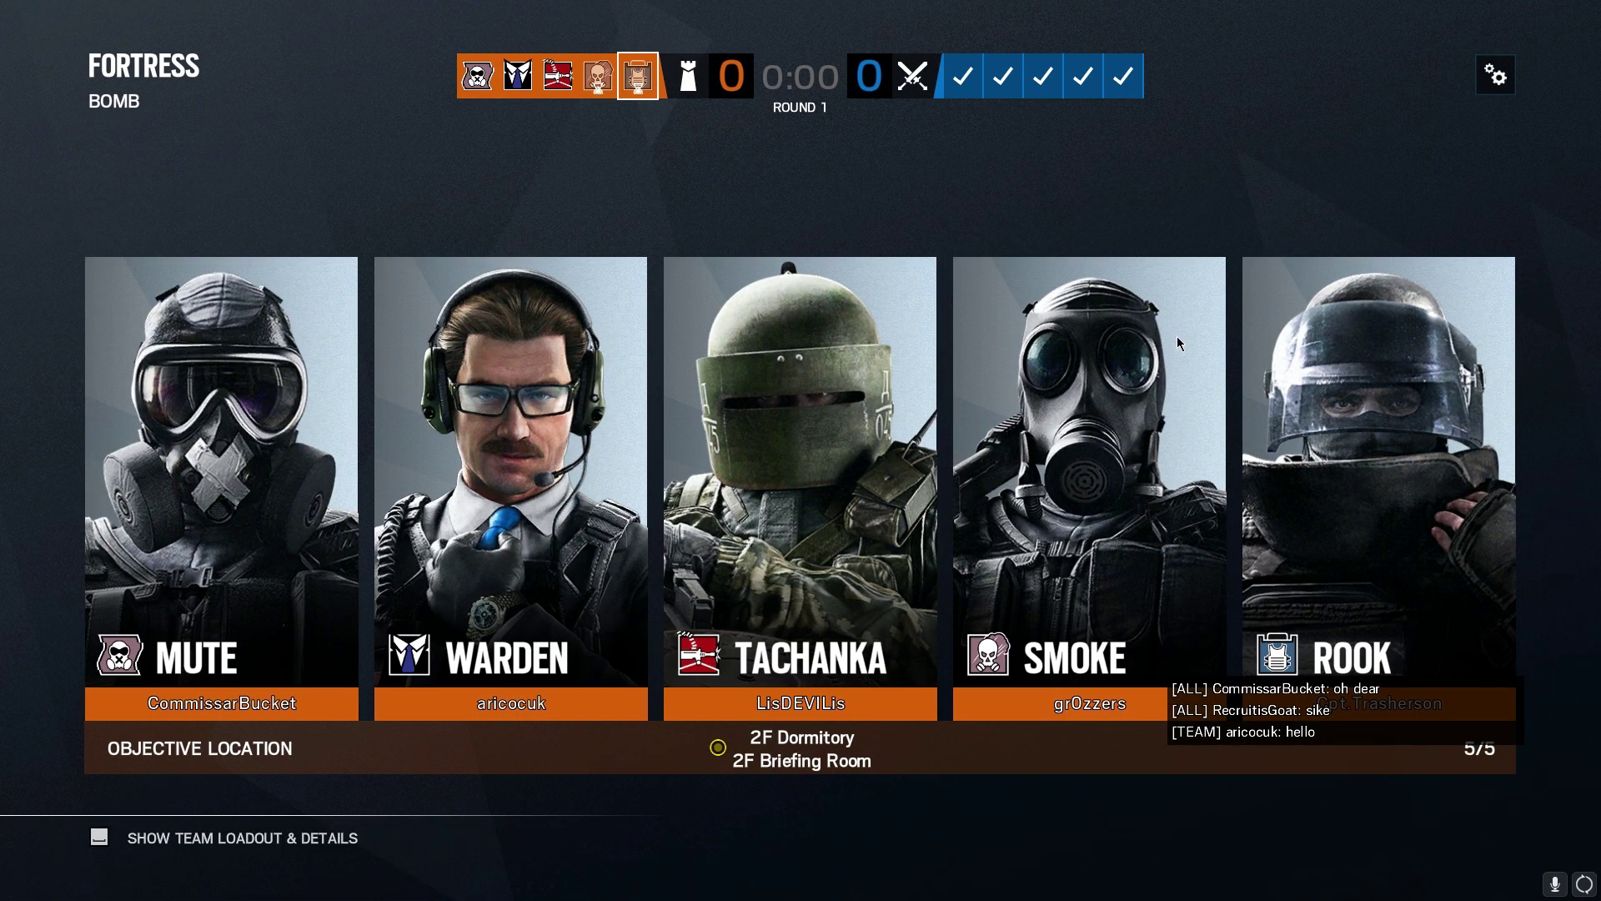
key(Tab)
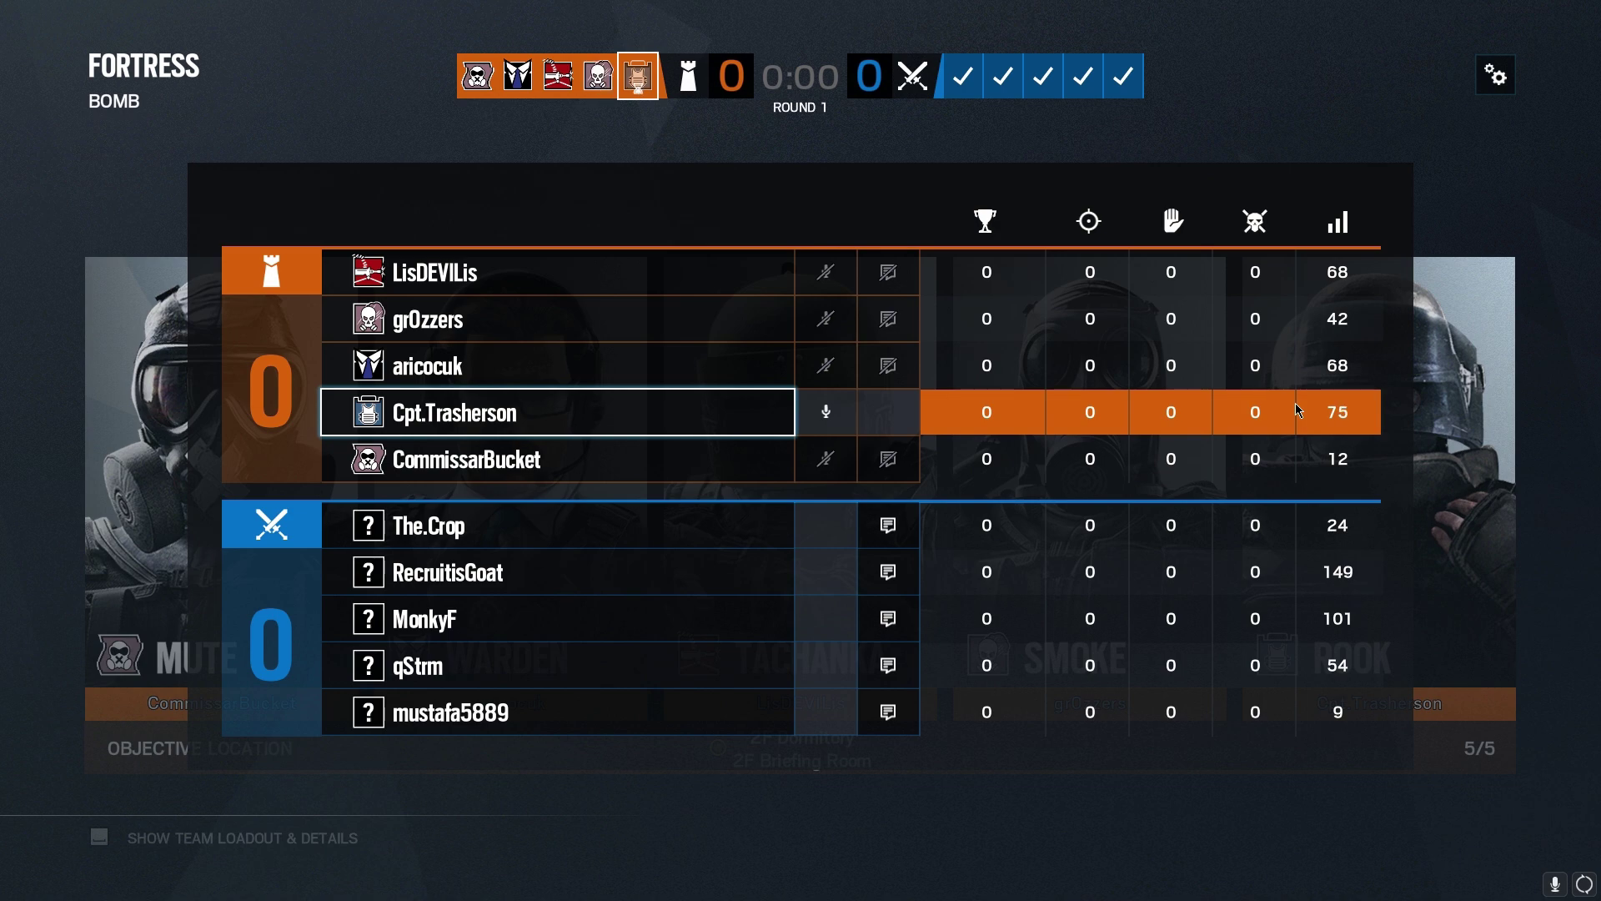
key(Tab)
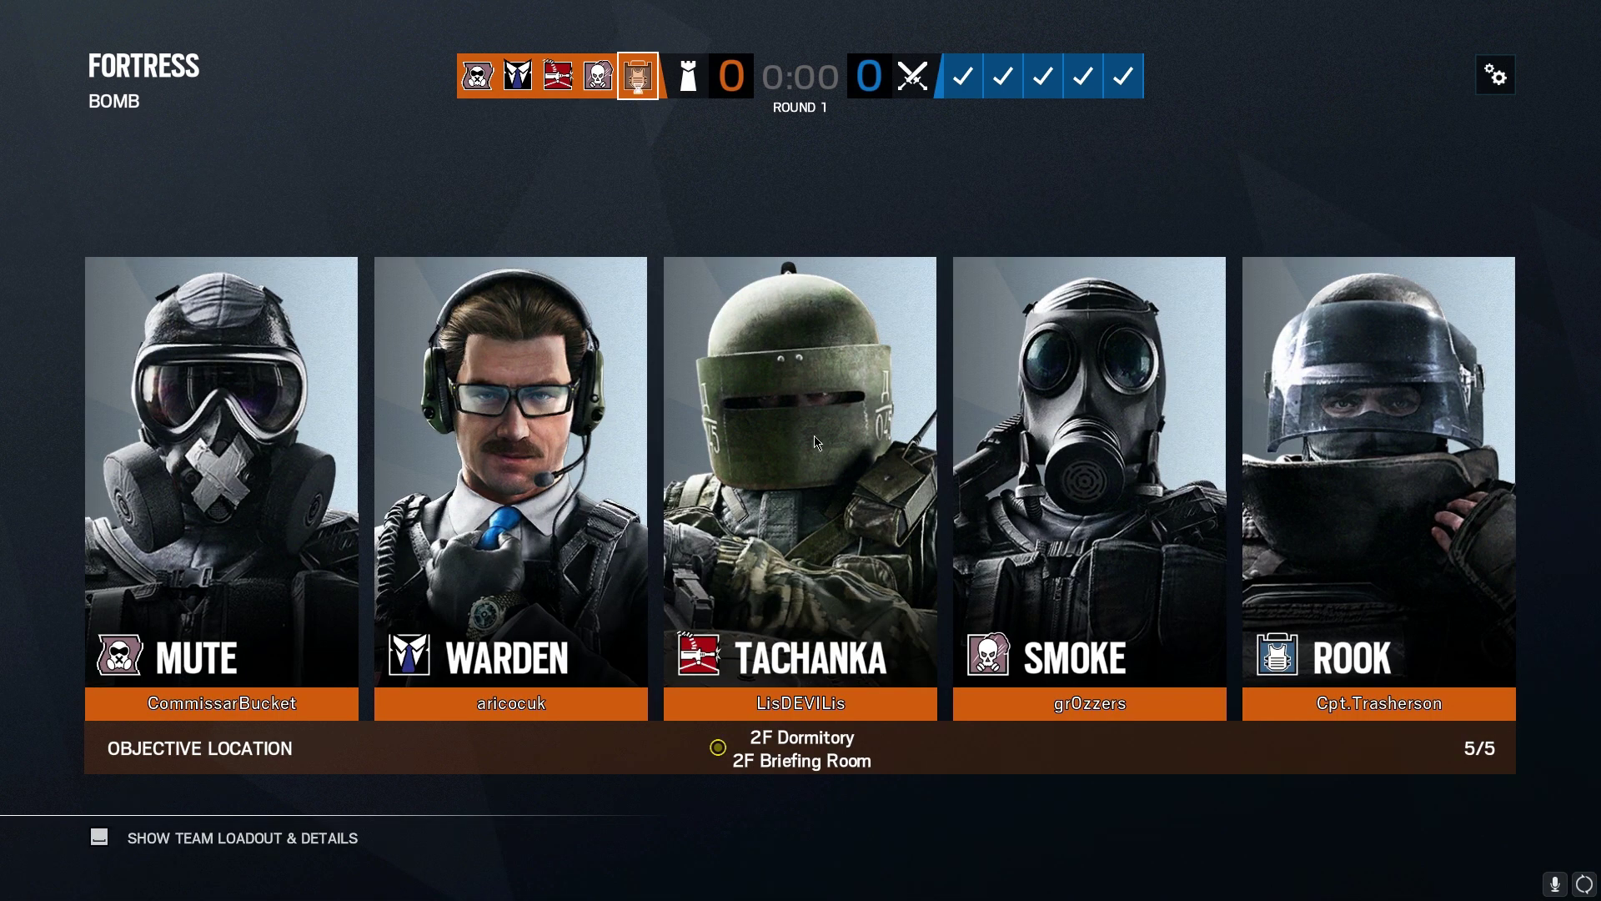
key(Tab)
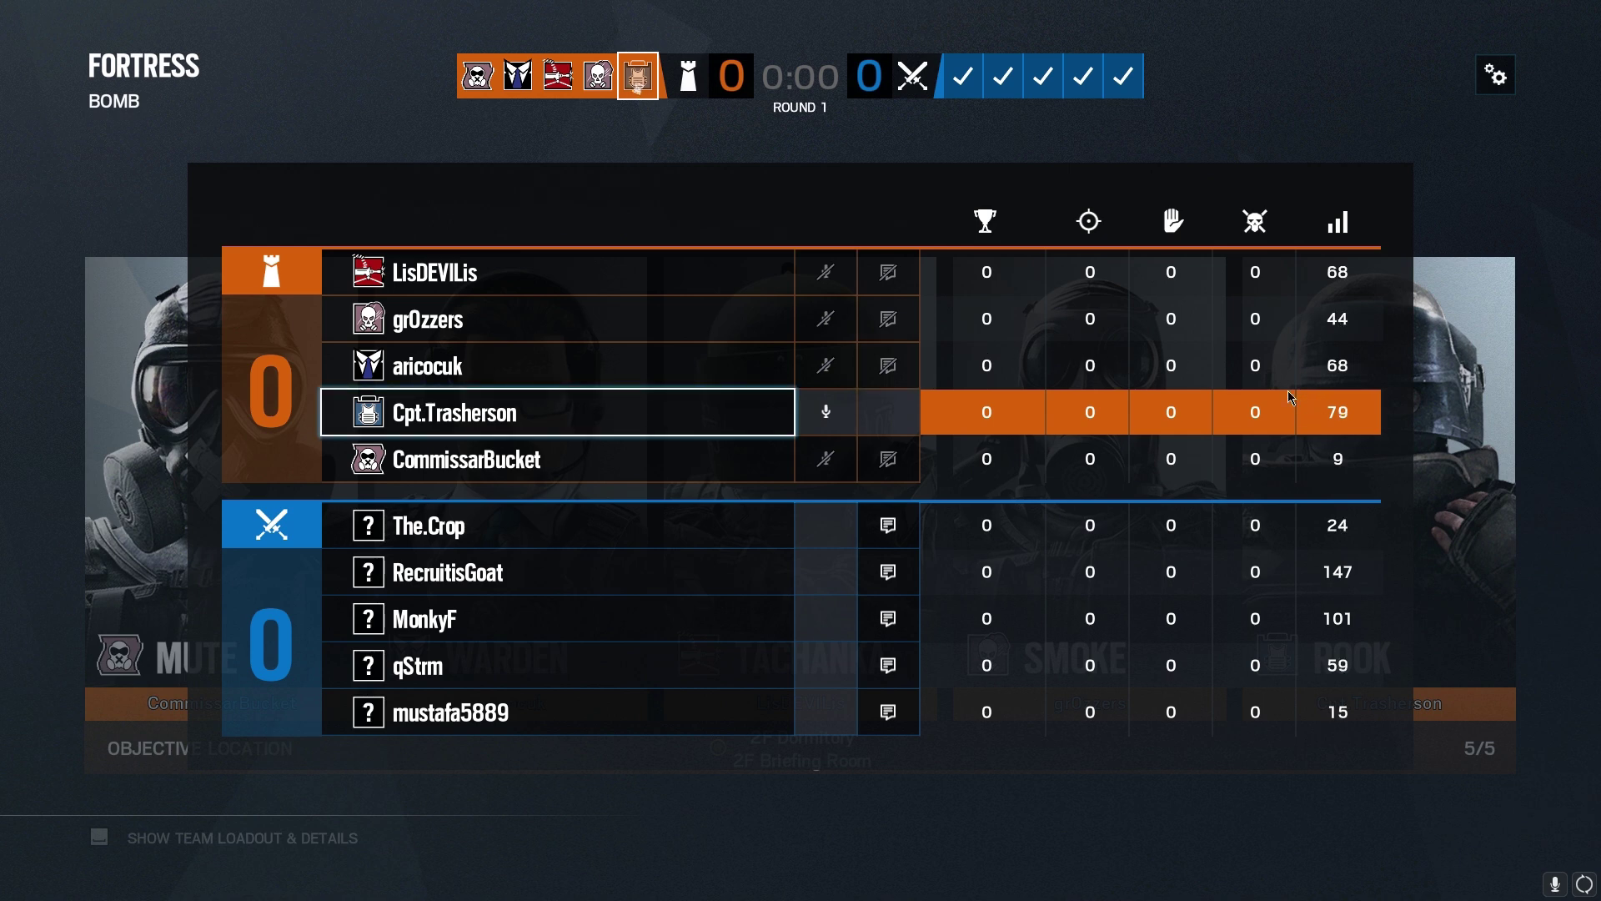
key(Tab)
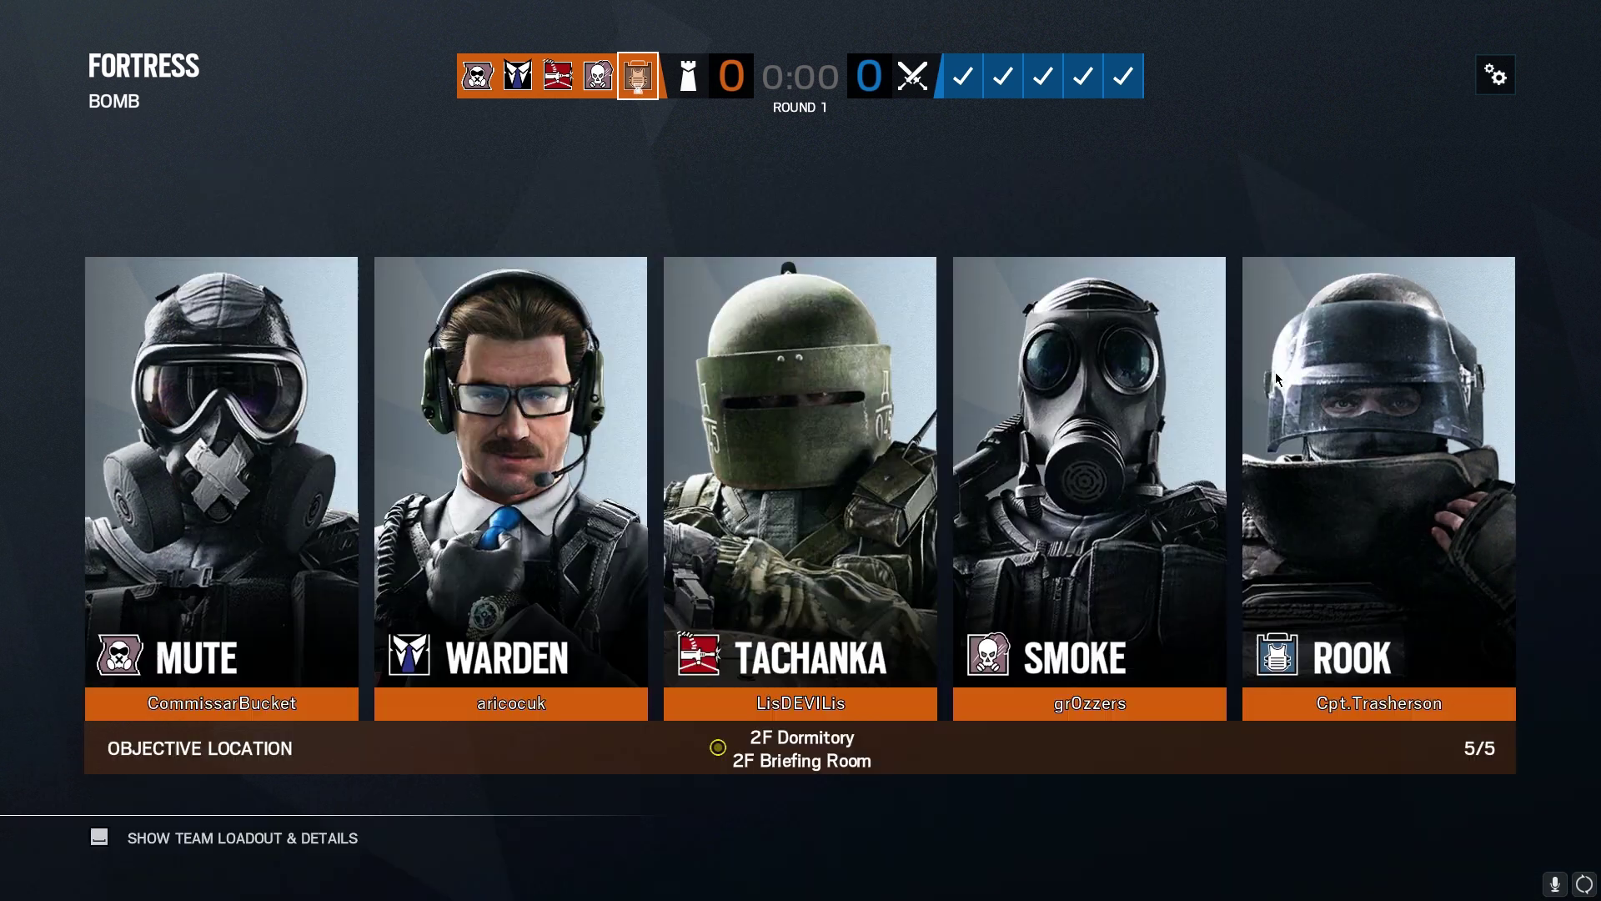
key(Tab)
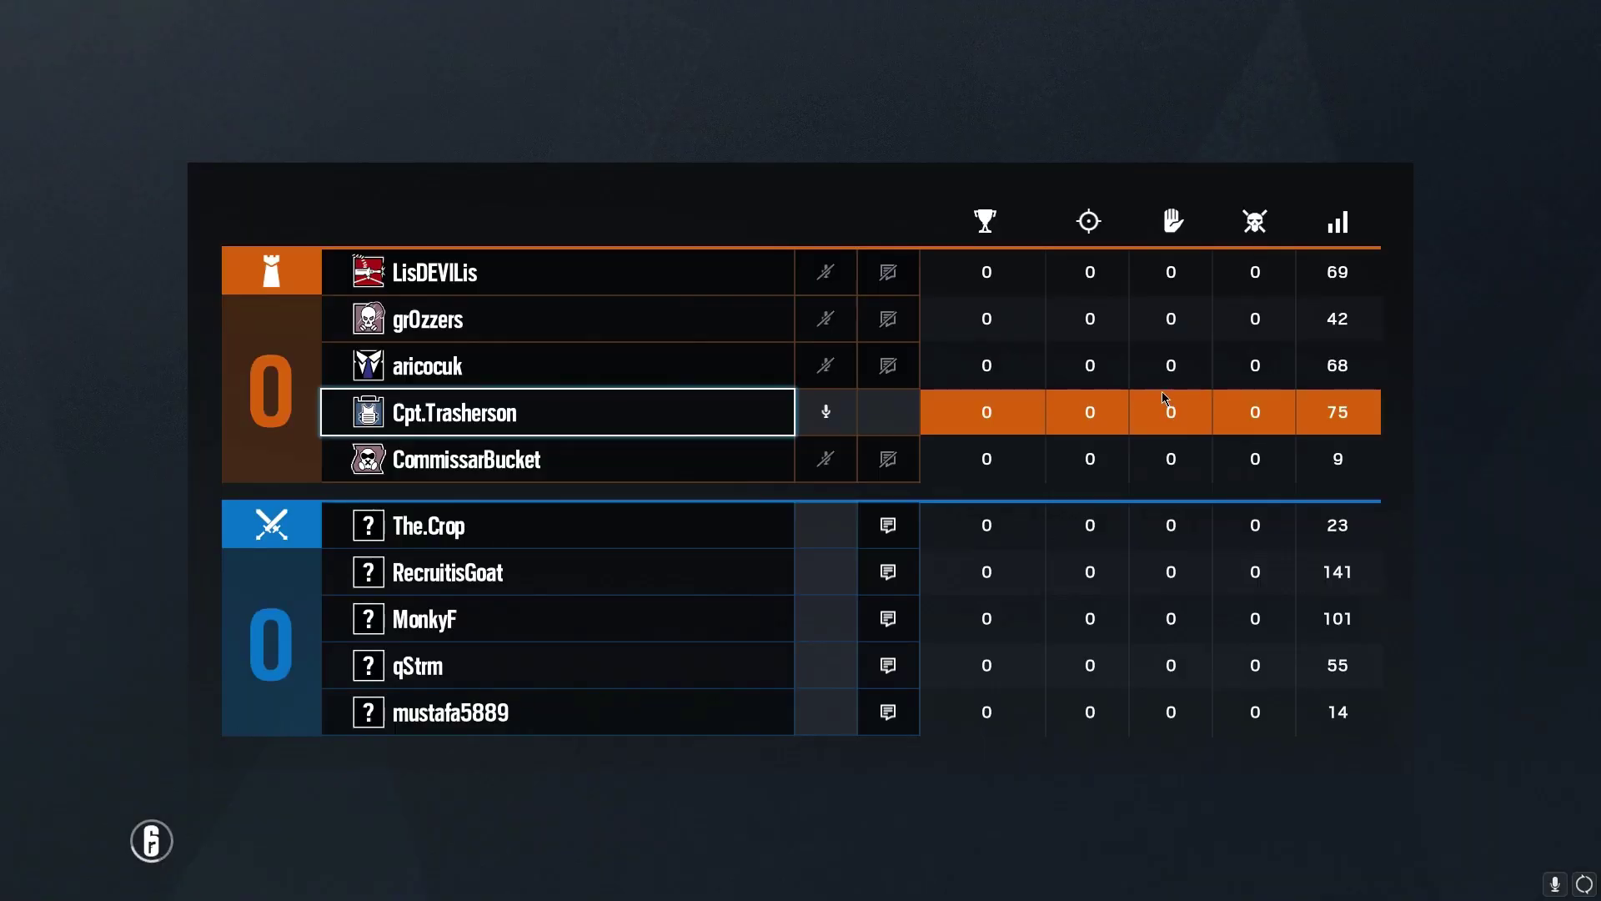
key(Tab)
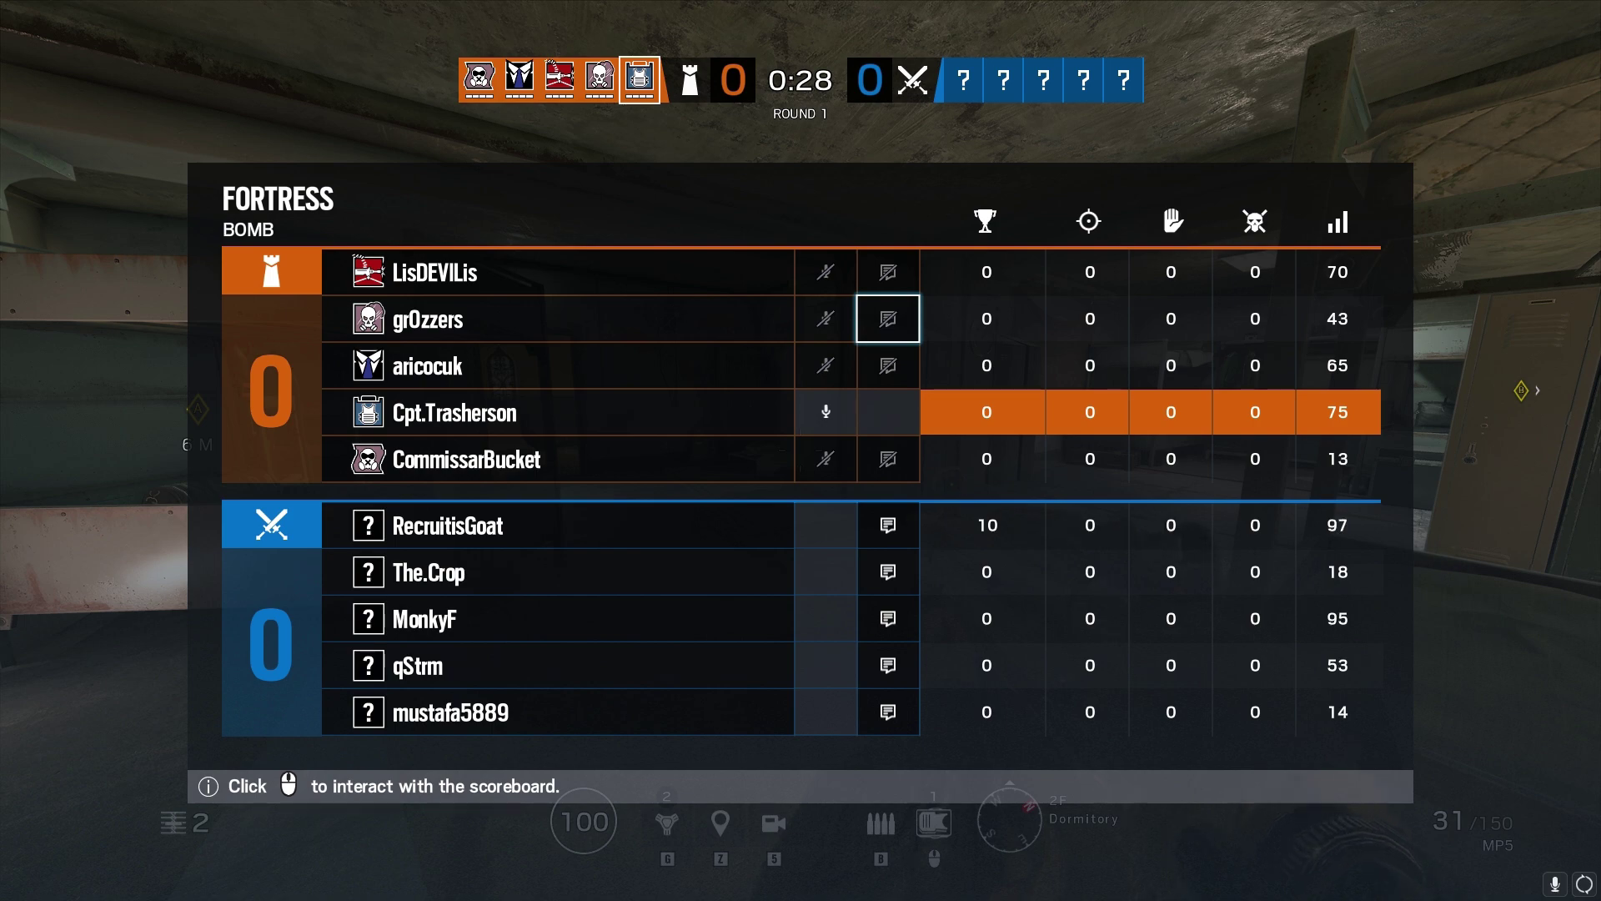
Check pings once more, then quit the Fortress match to the main menu
key(Escape)
key(Escape)
key(Escape)
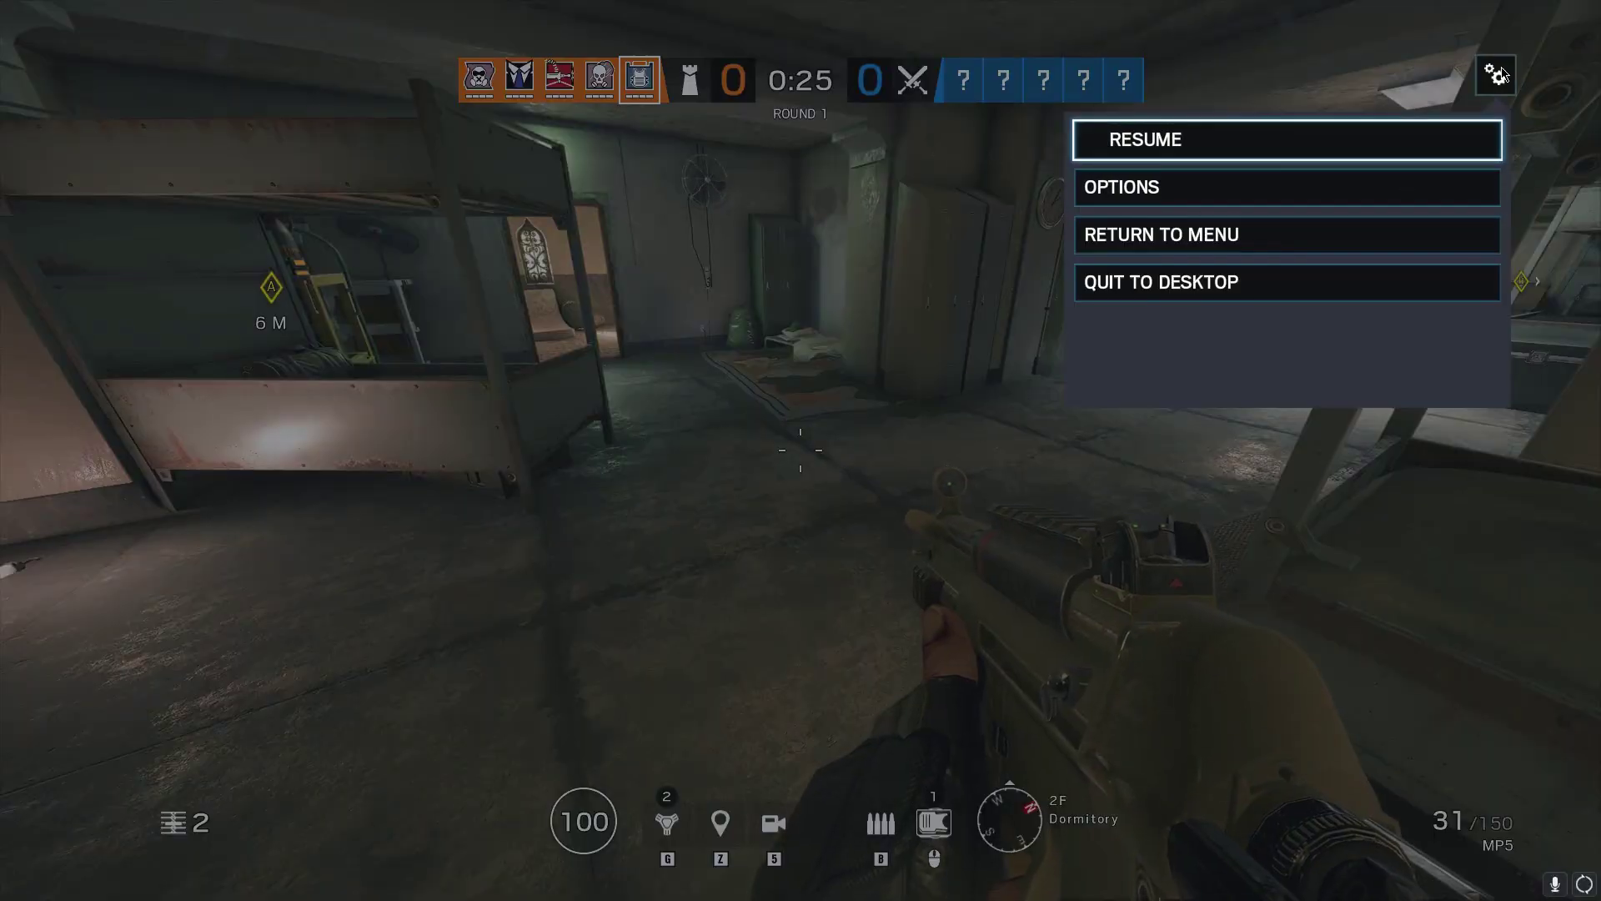
click(1497, 75)
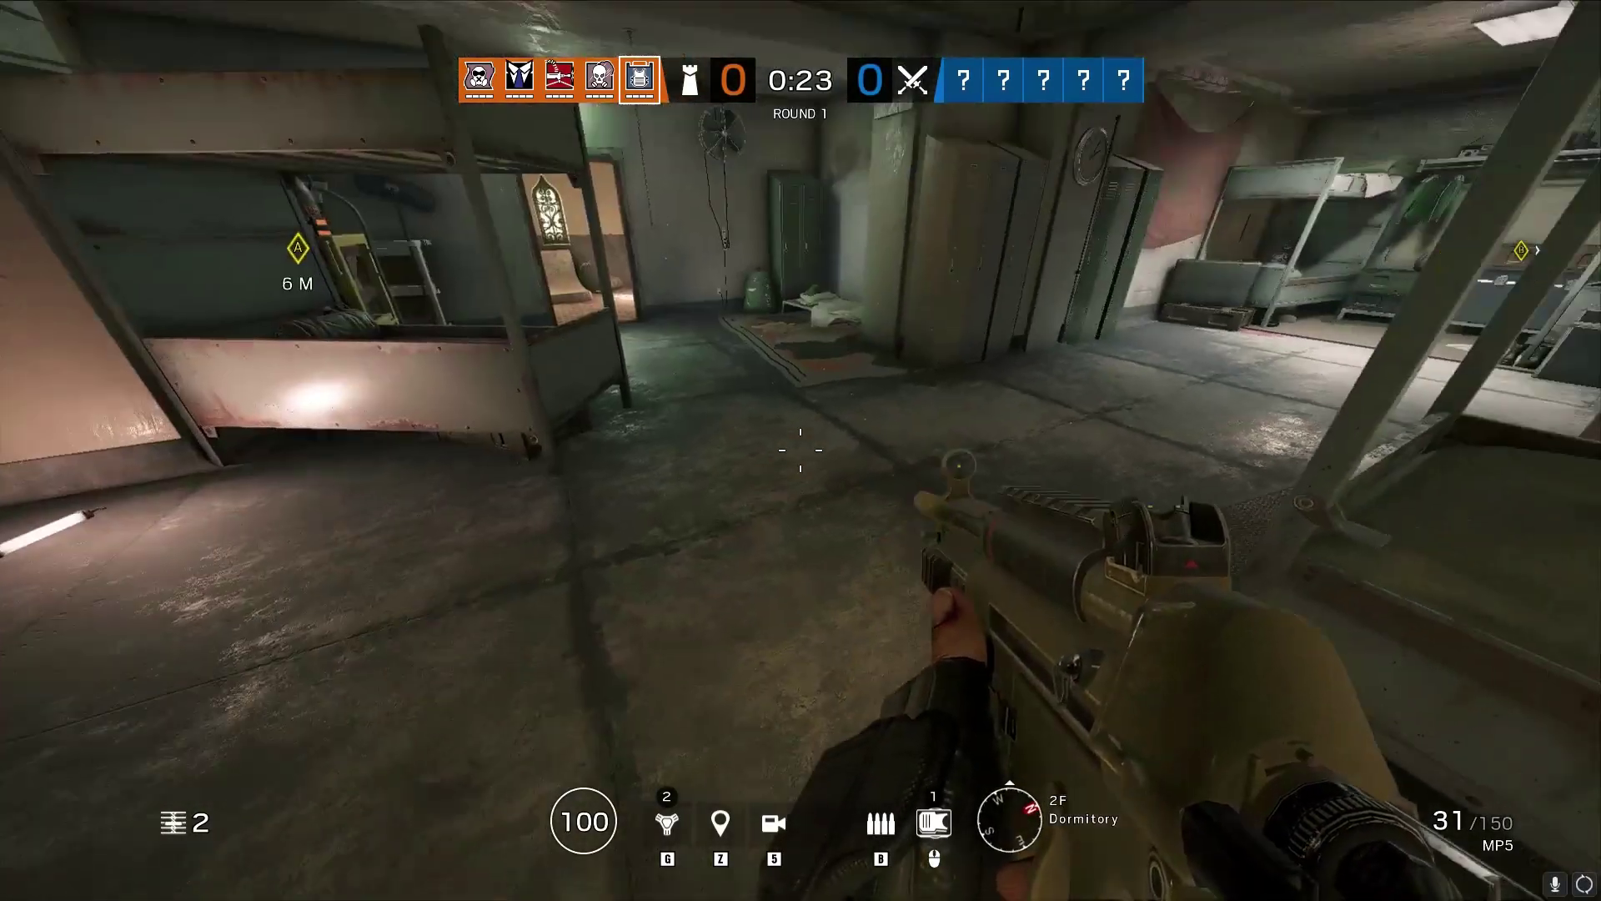
key(Tab)
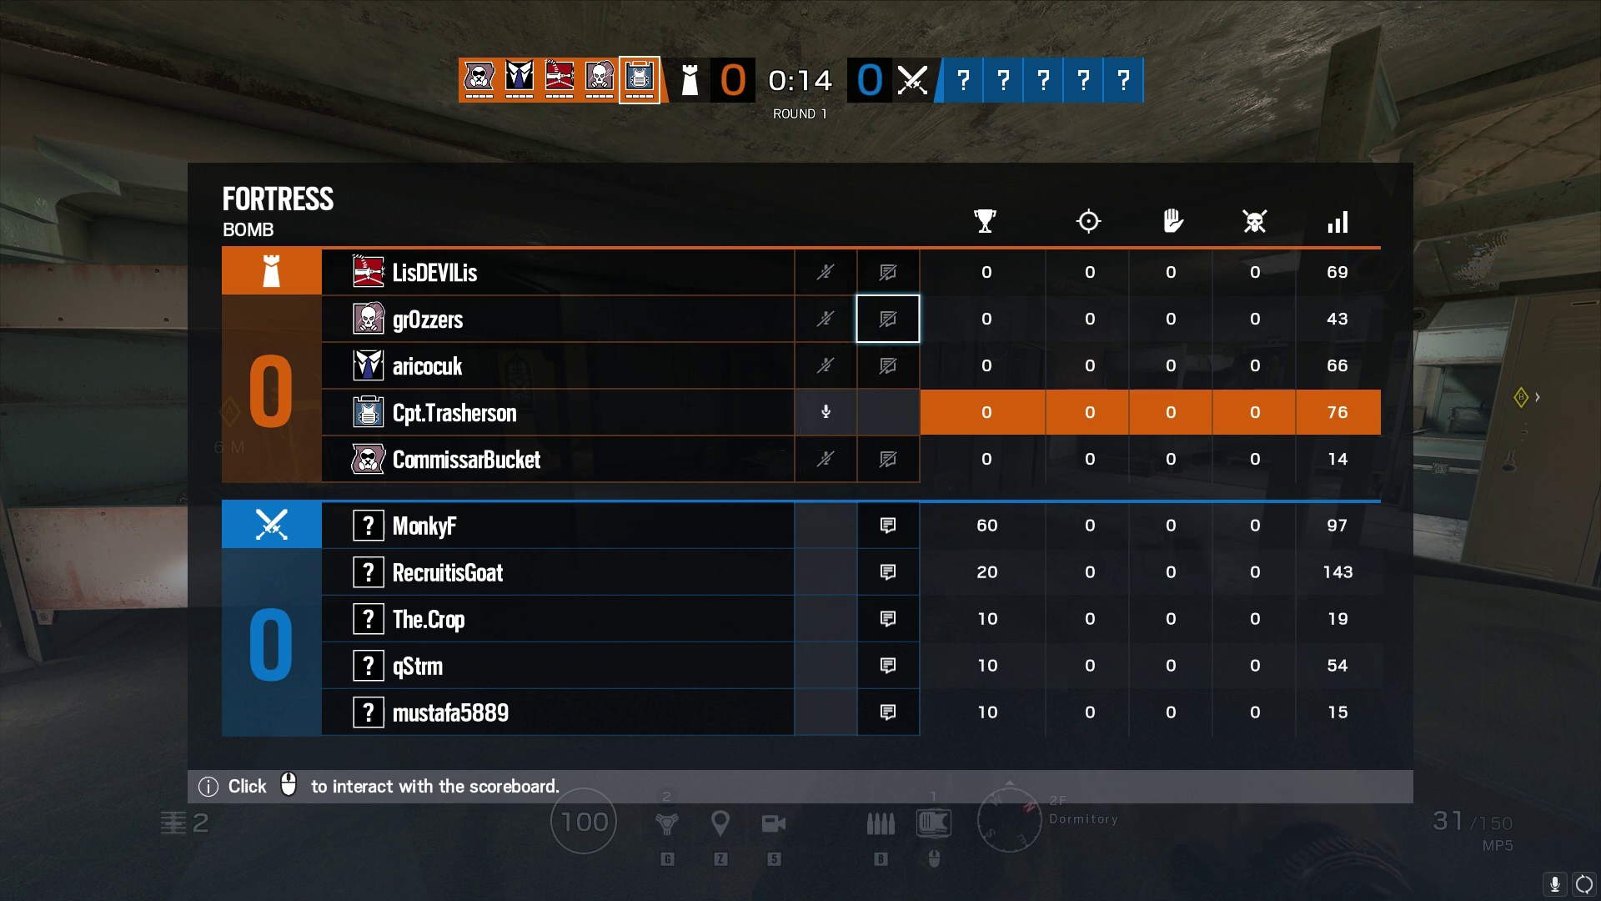
key(Tab)
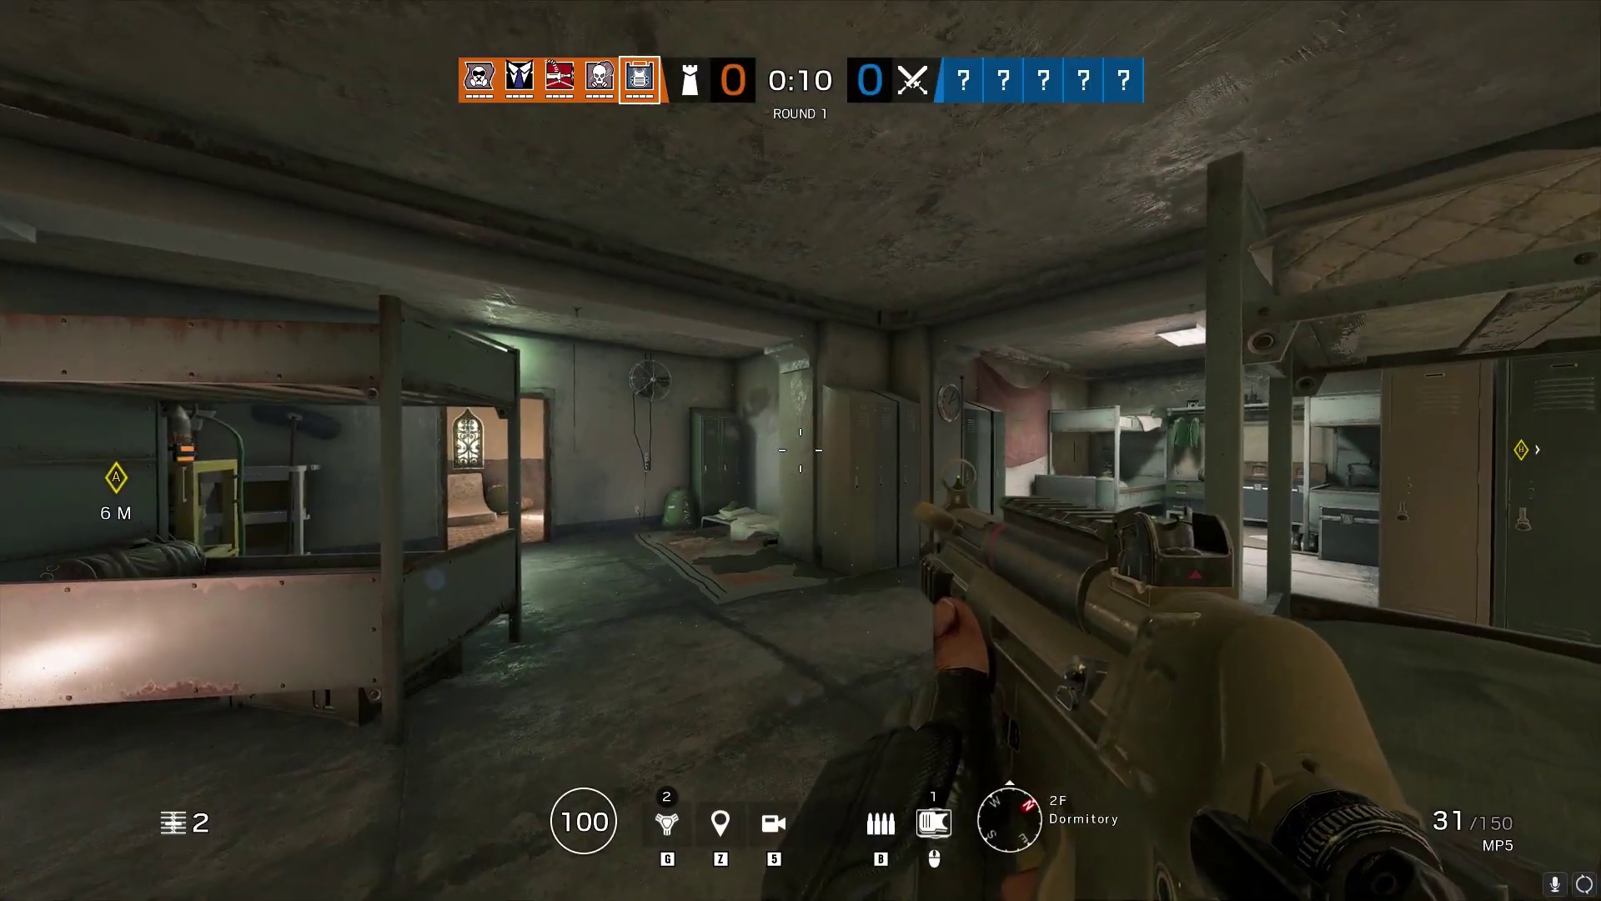
key(Escape)
click(1173, 229)
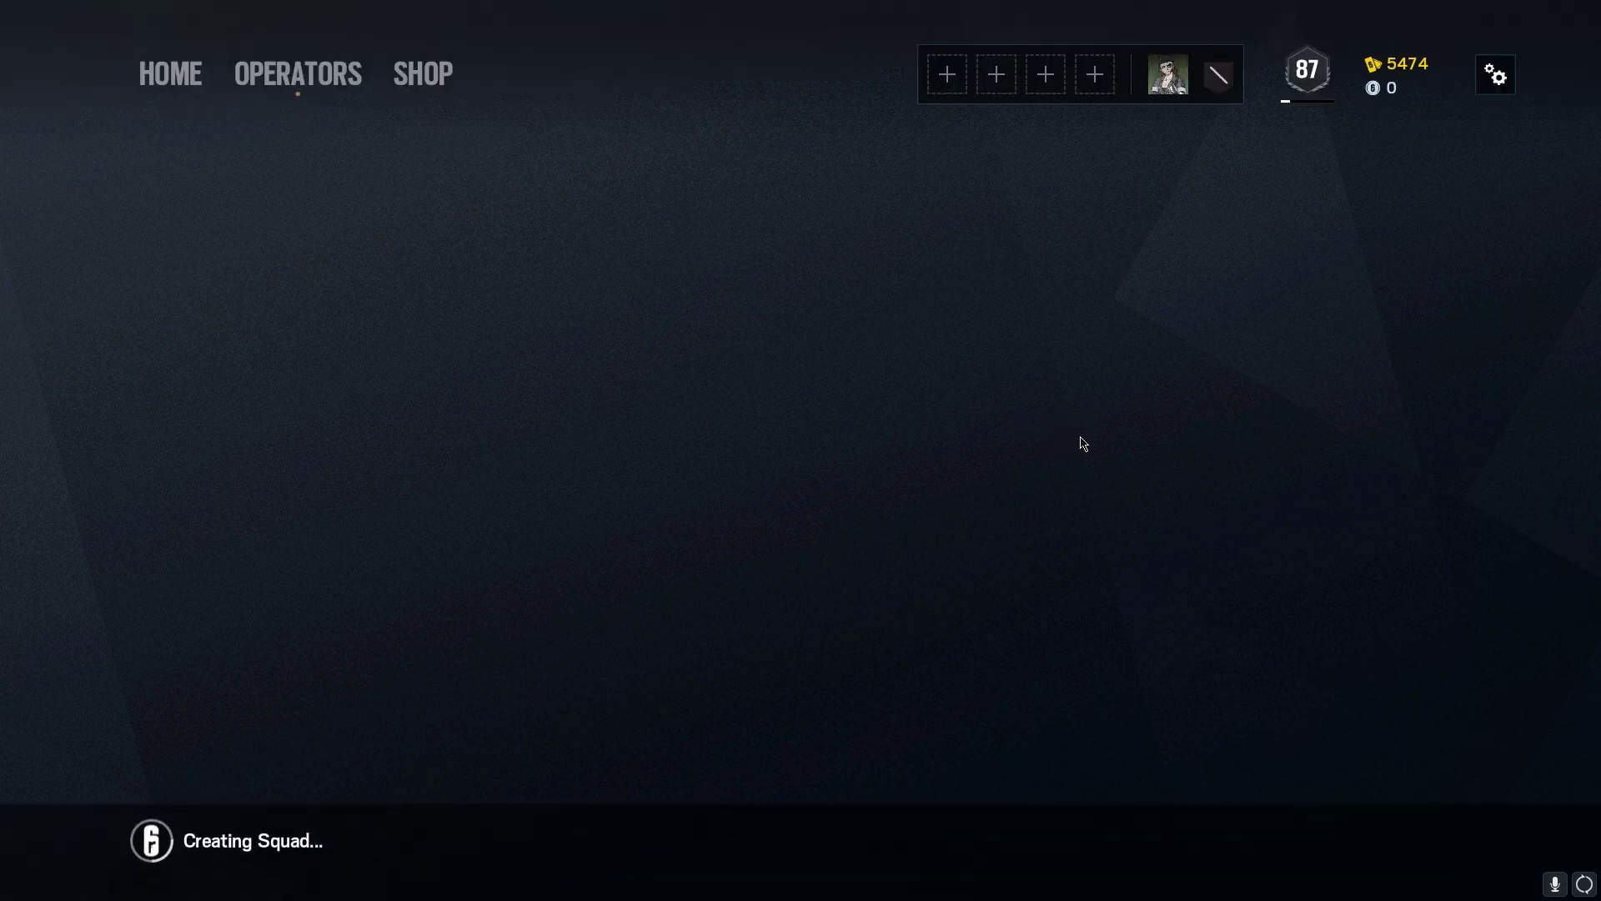
Confirm the West Europe 84 ms data center, then quit Siege to the desktop
key(e)
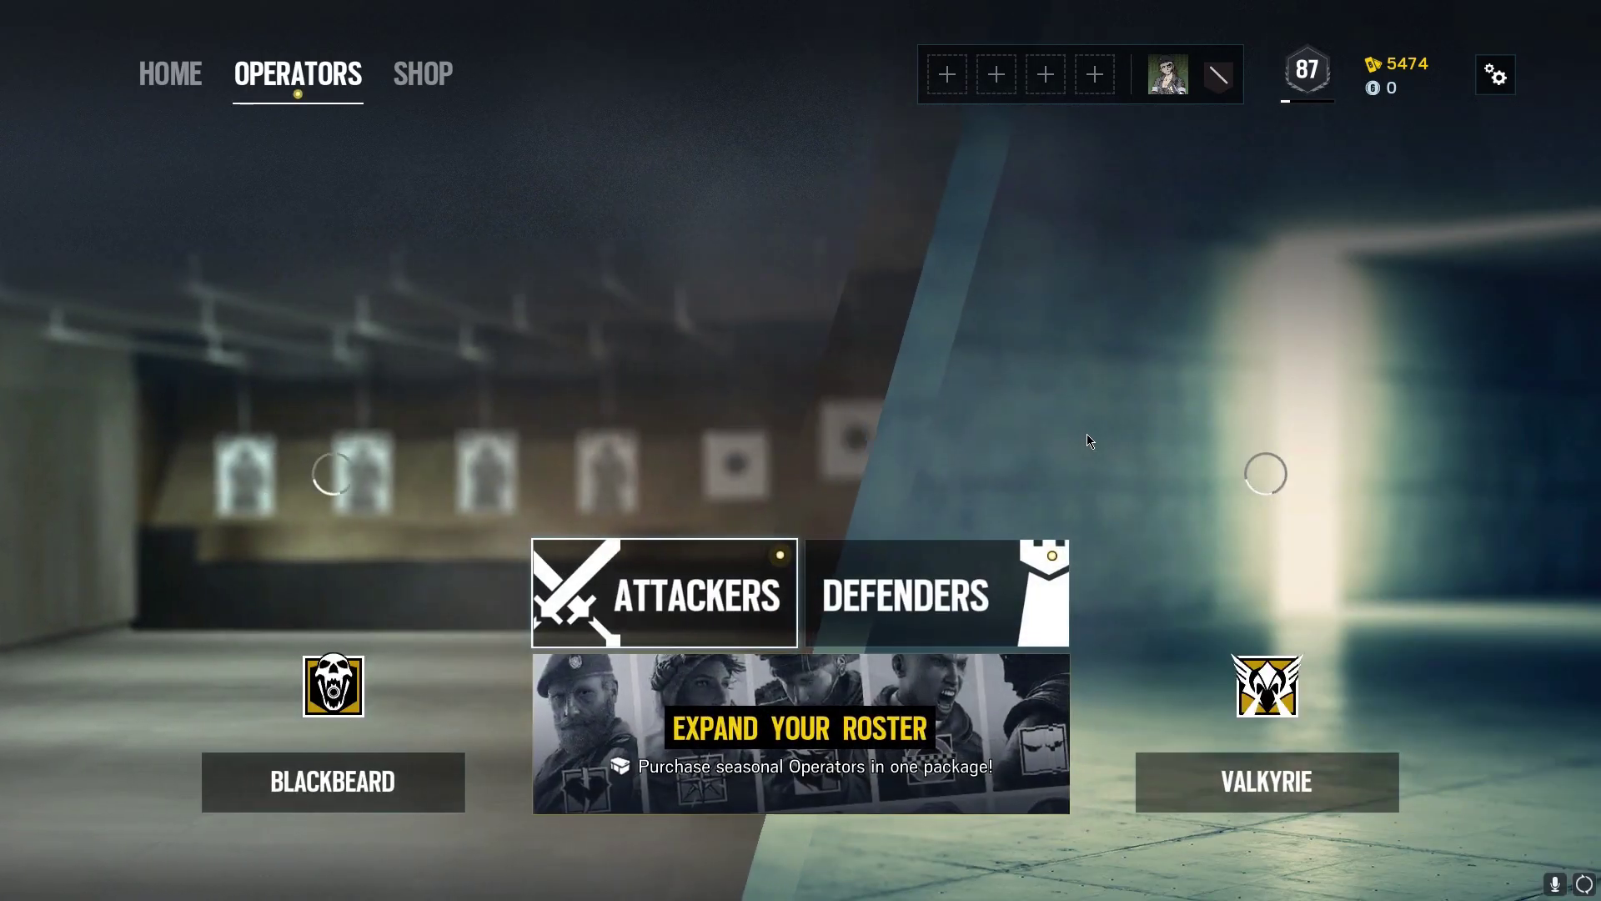
key(e)
key(Escape)
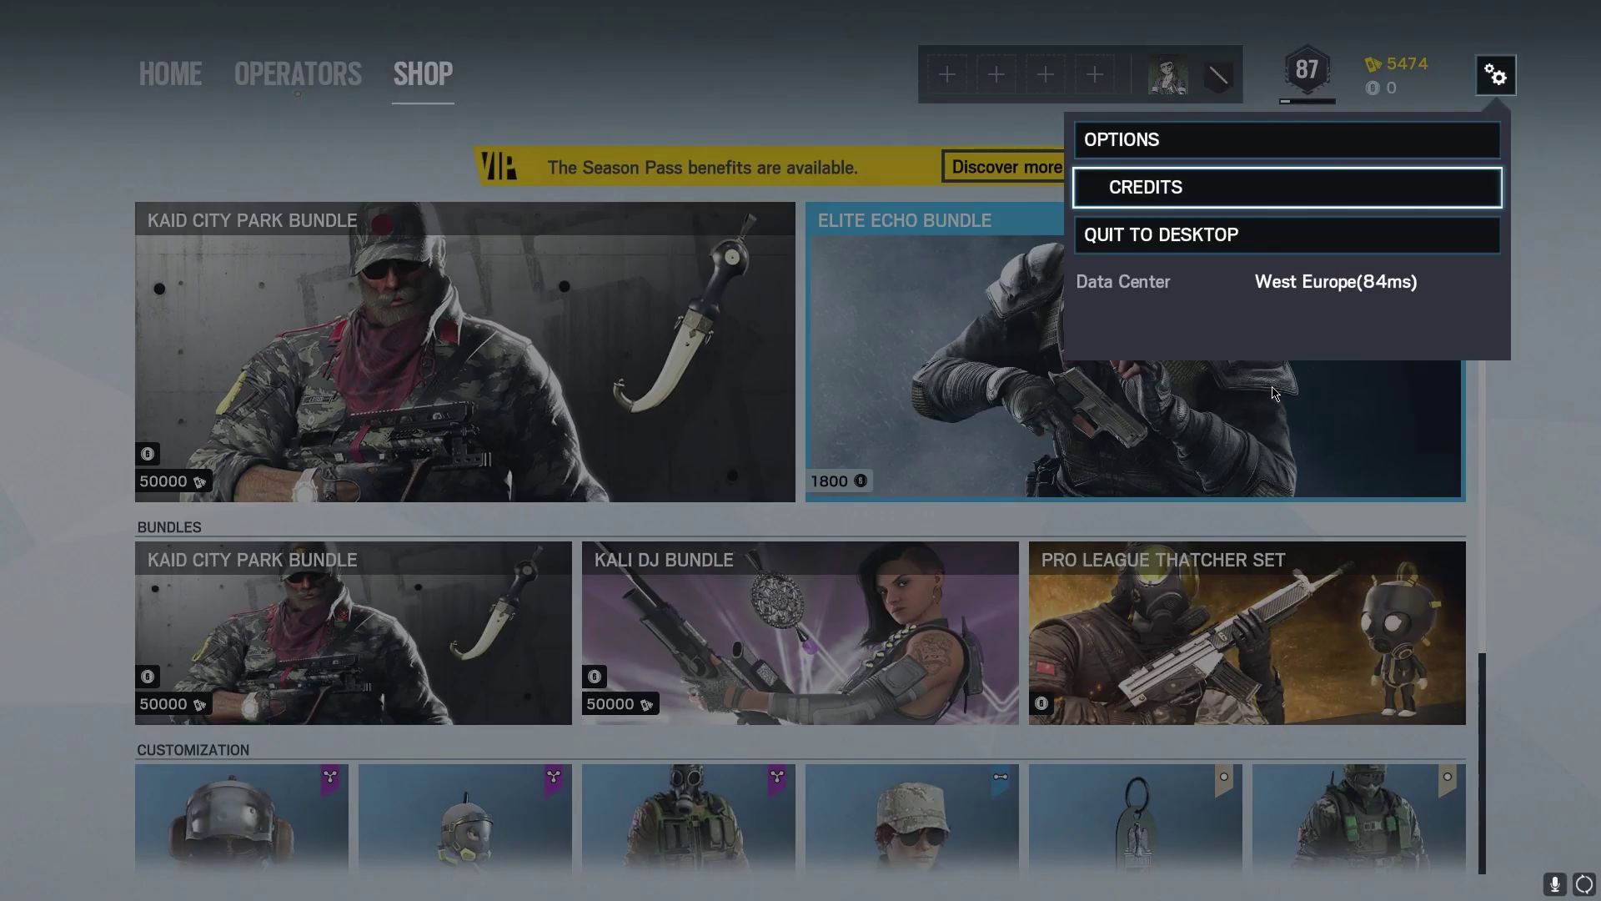
key(Down)
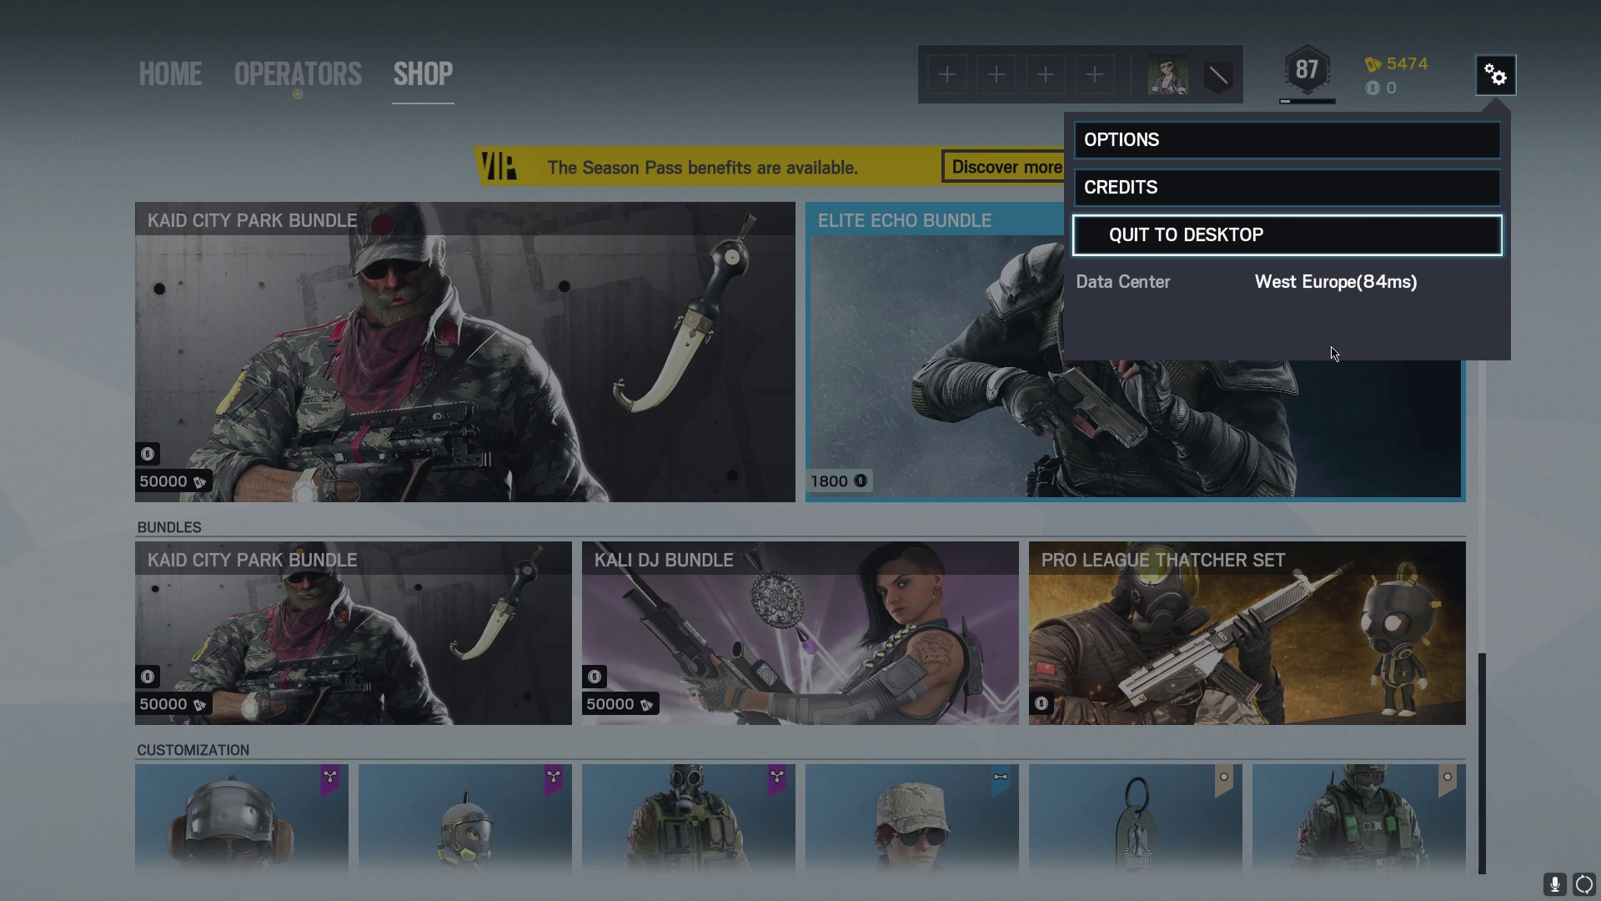
click(1498, 92)
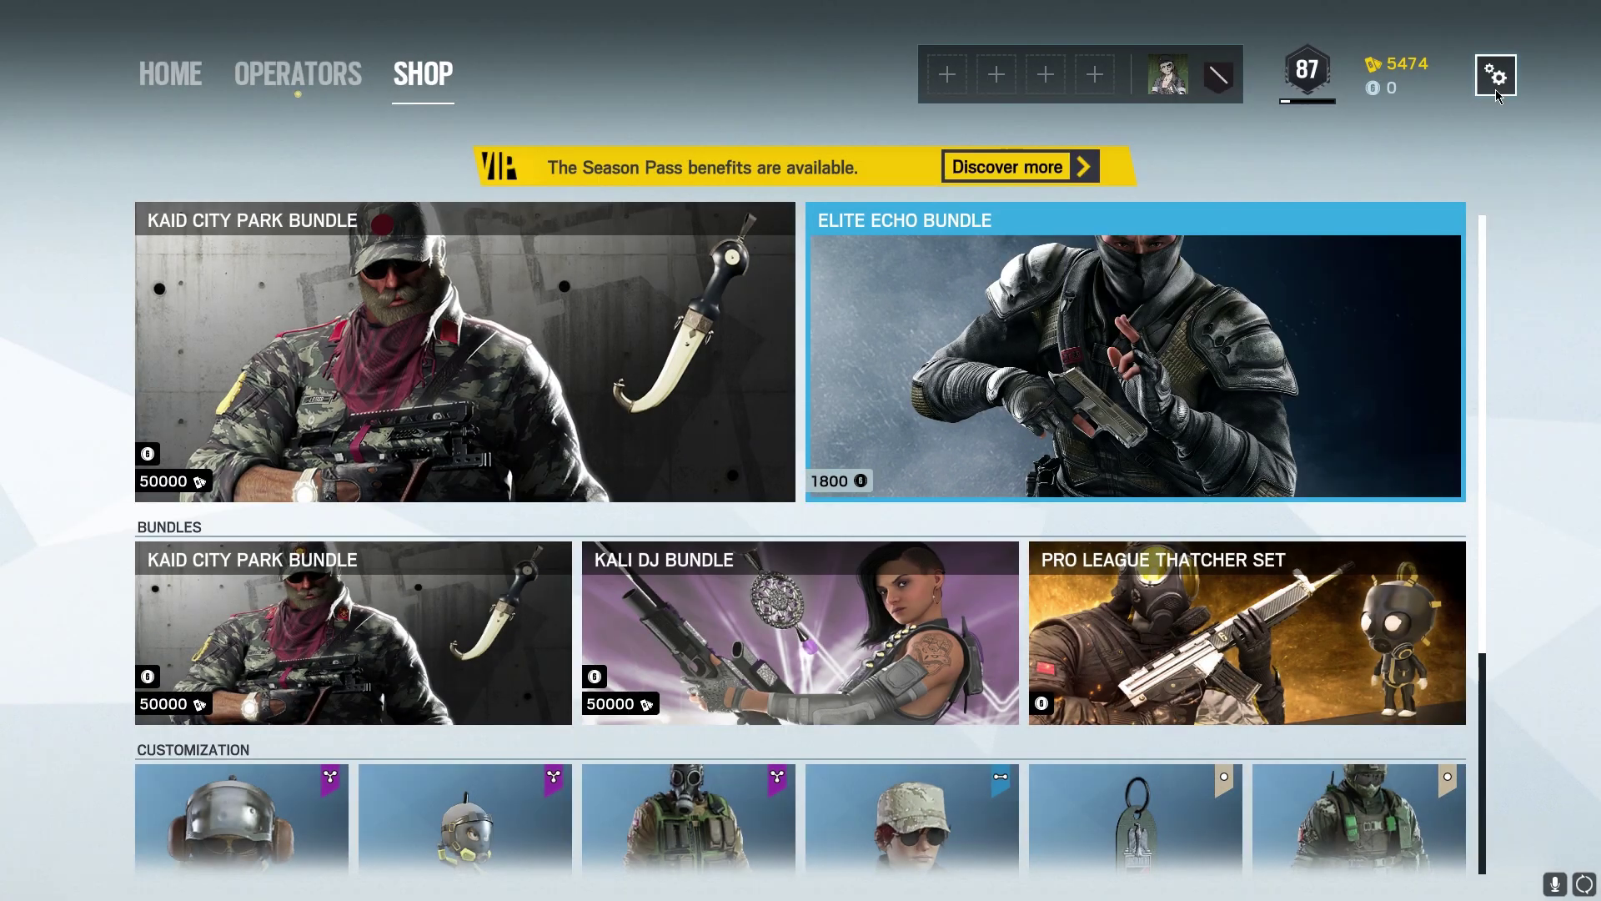
click(1498, 84)
click(1285, 236)
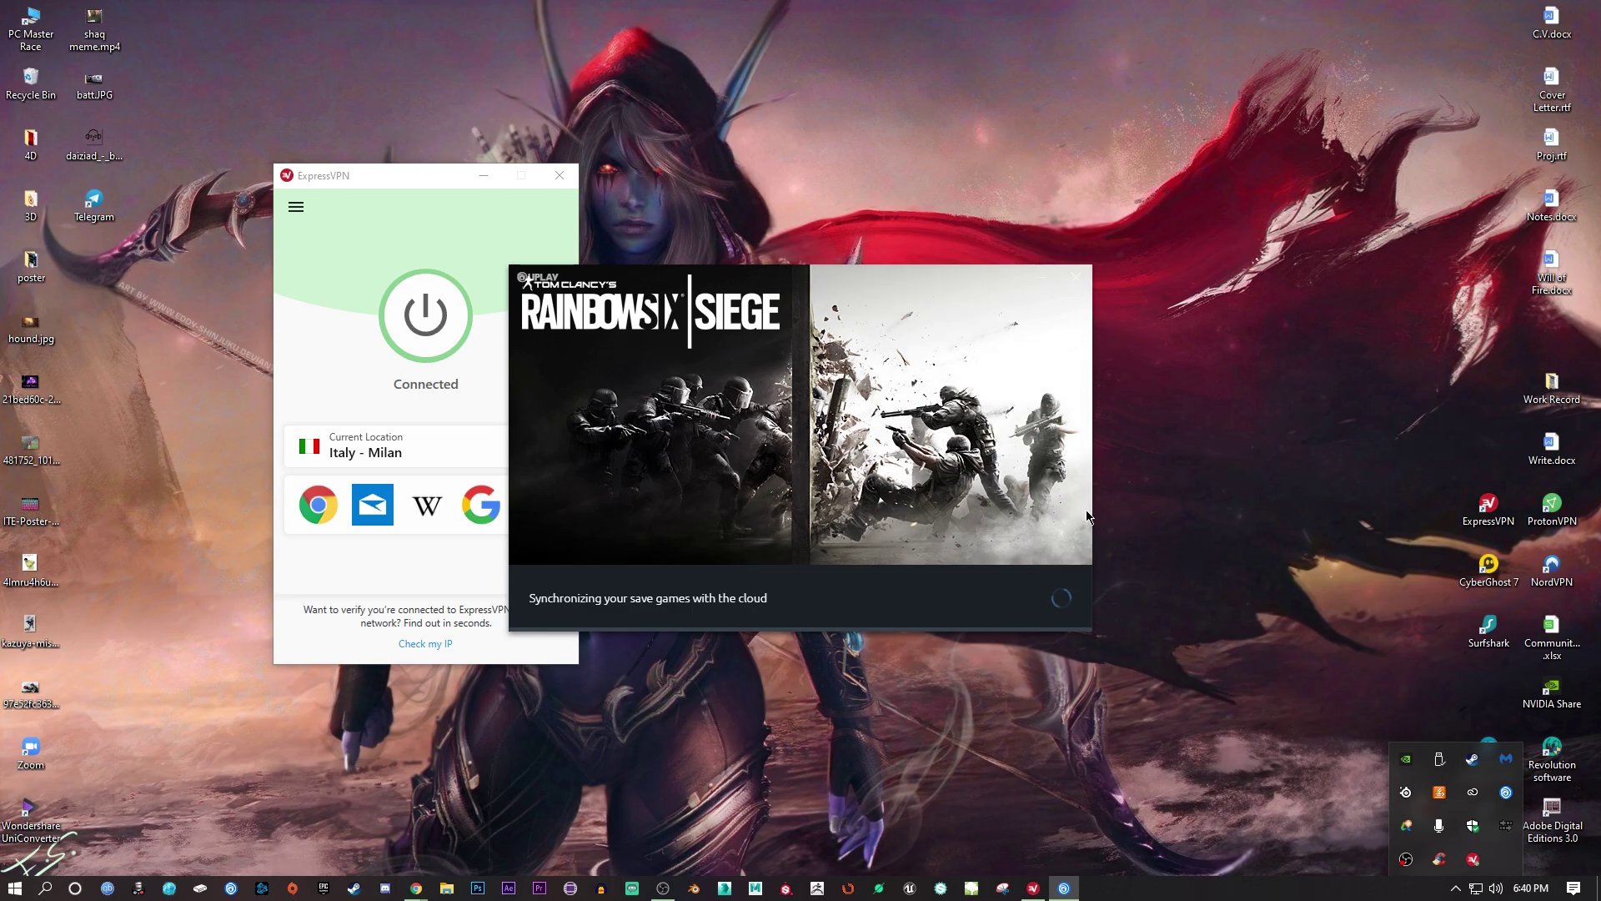
Exit Steam from the tray and disconnect ExpressVPN from Italy - Milan
right_click(1472, 759)
click(1310, 744)
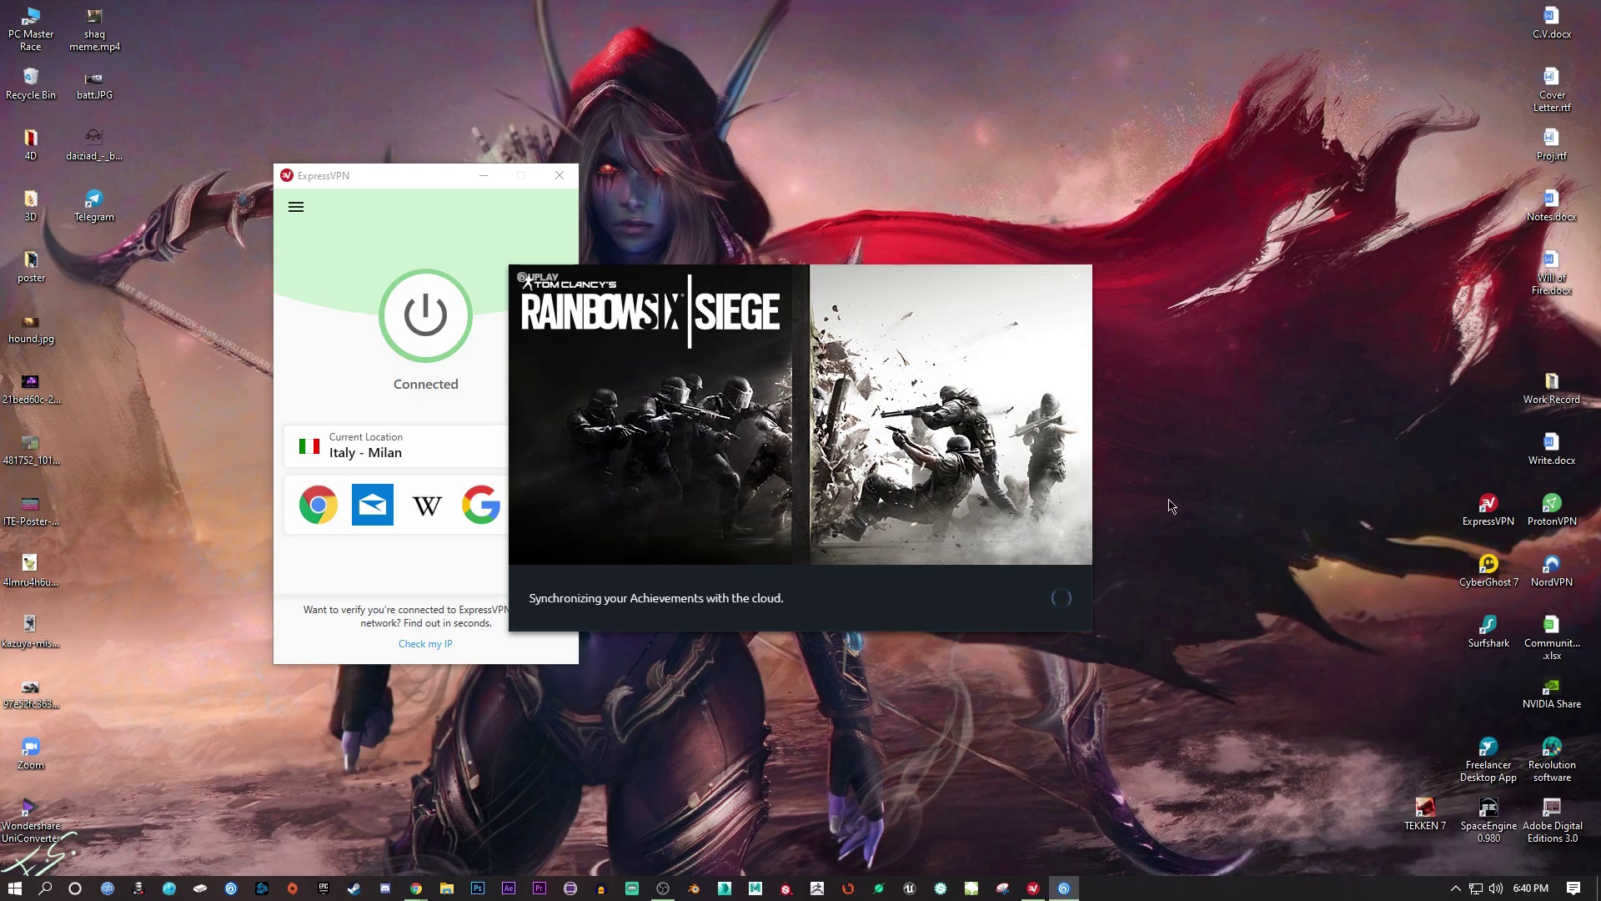
click(307, 204)
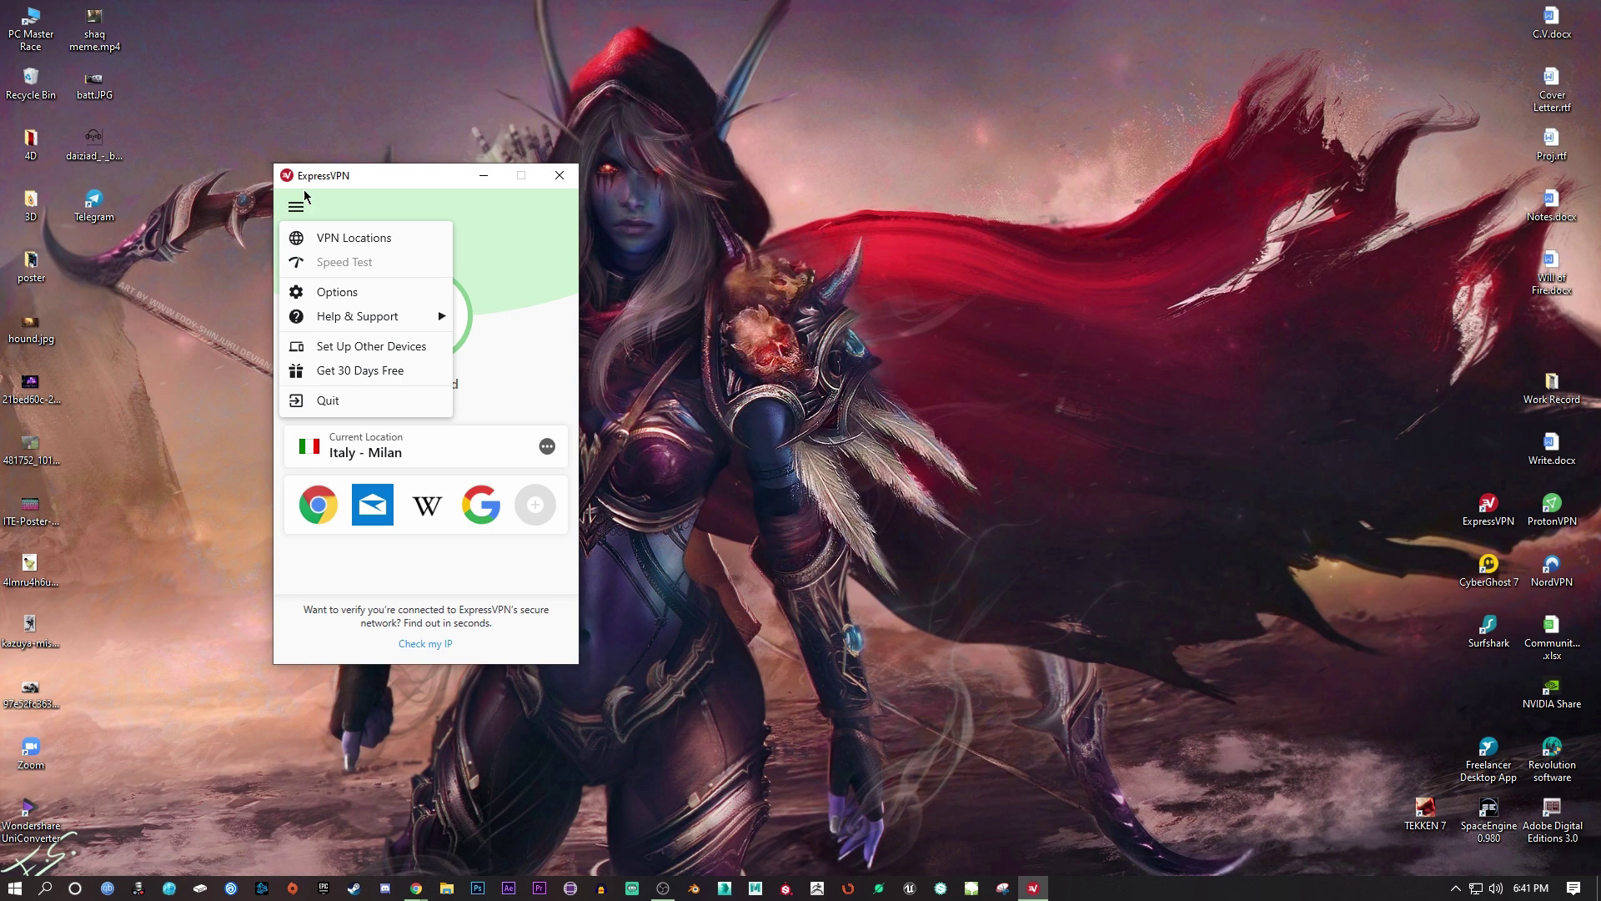
click(307, 201)
click(409, 318)
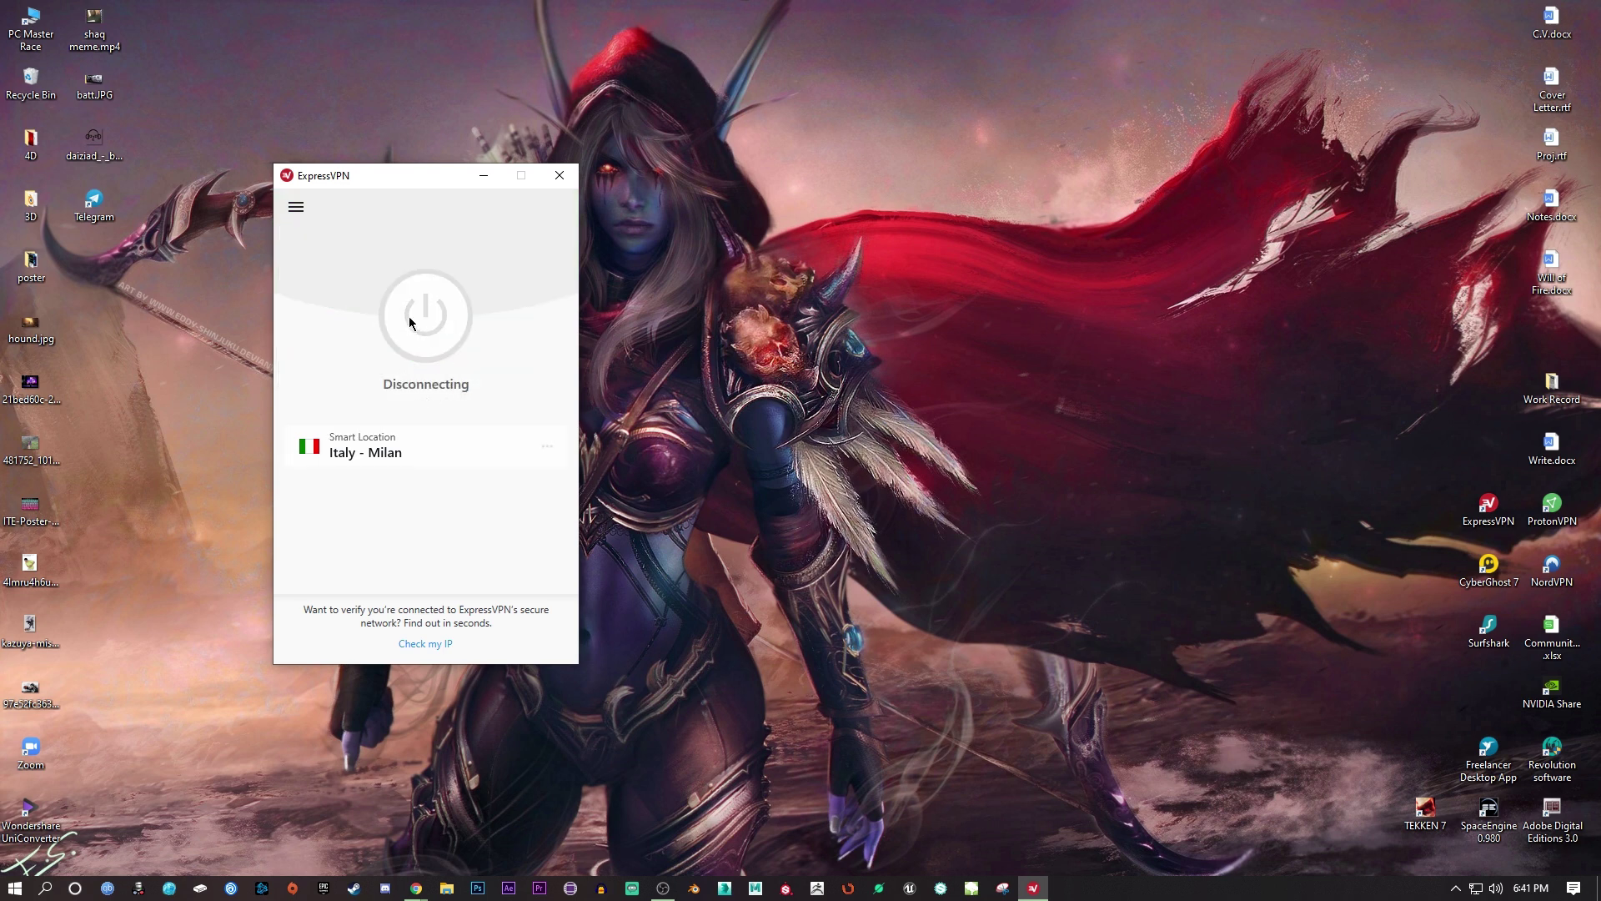
From ExpressVPN's Speed Test, connect to France - Paris - 1 and bring back the Speedtest window
click(297, 210)
click(479, 264)
click(296, 207)
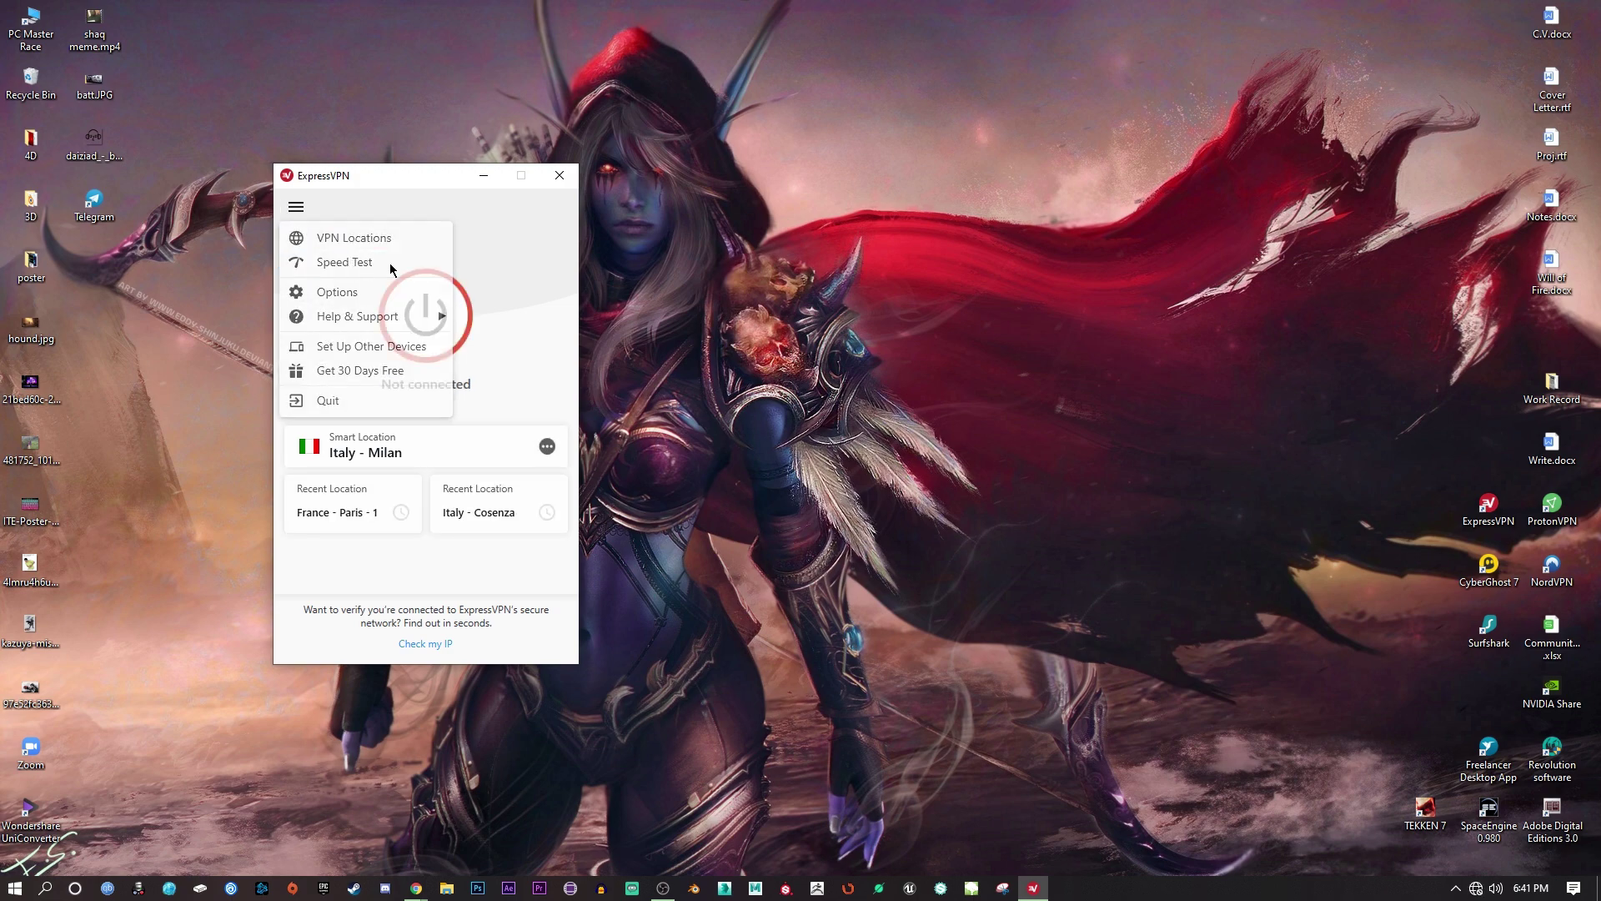
click(345, 263)
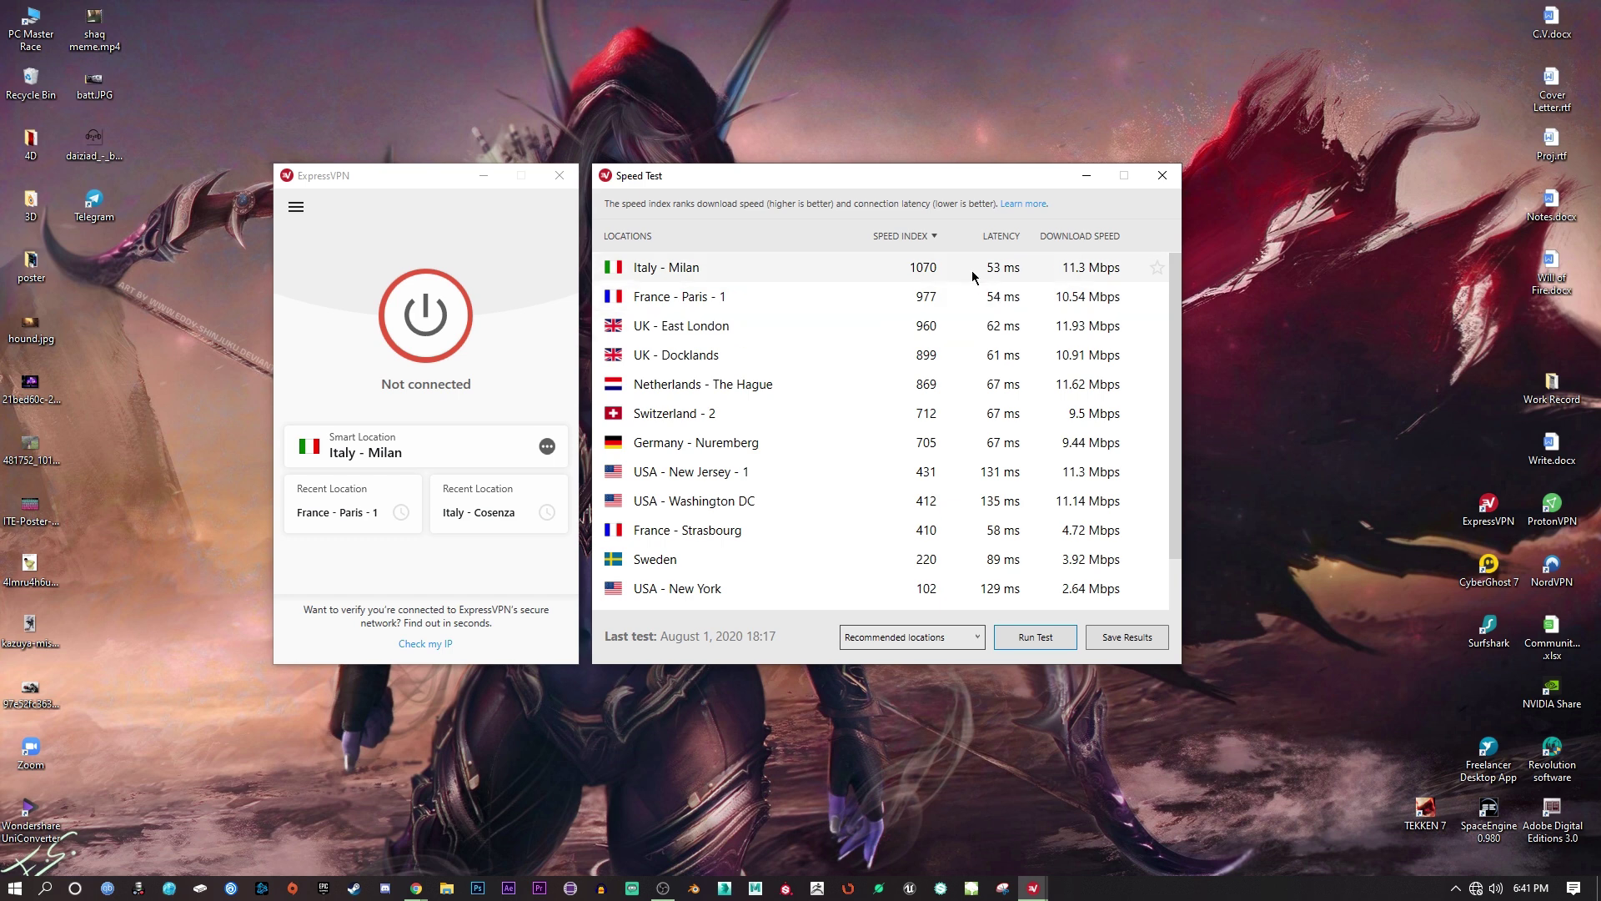
click(415, 887)
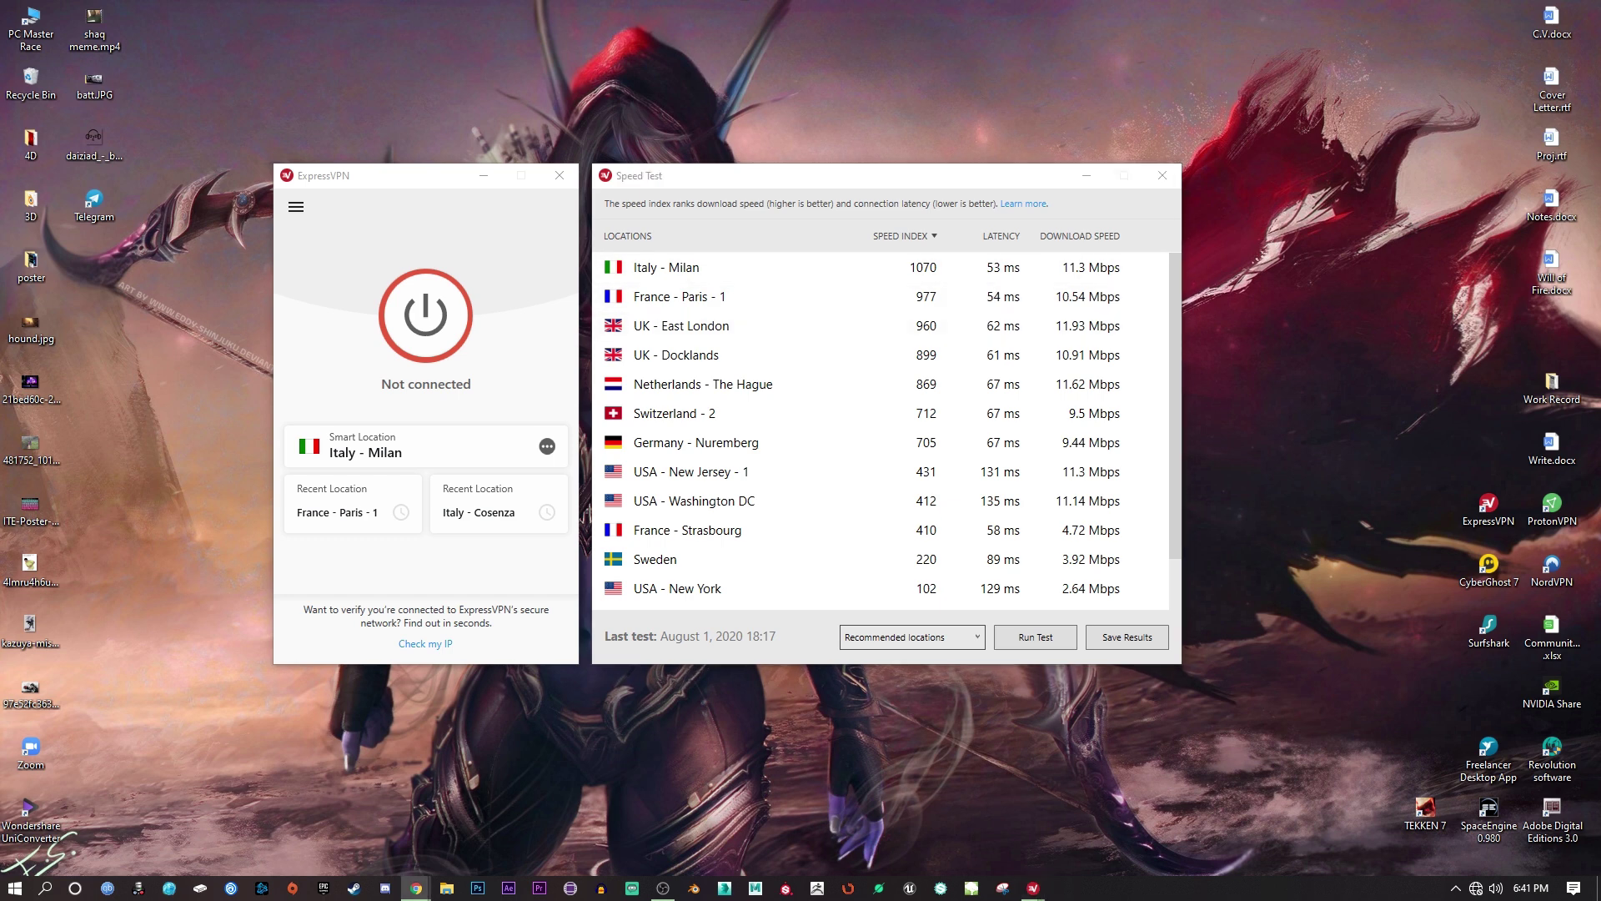
click(709, 297)
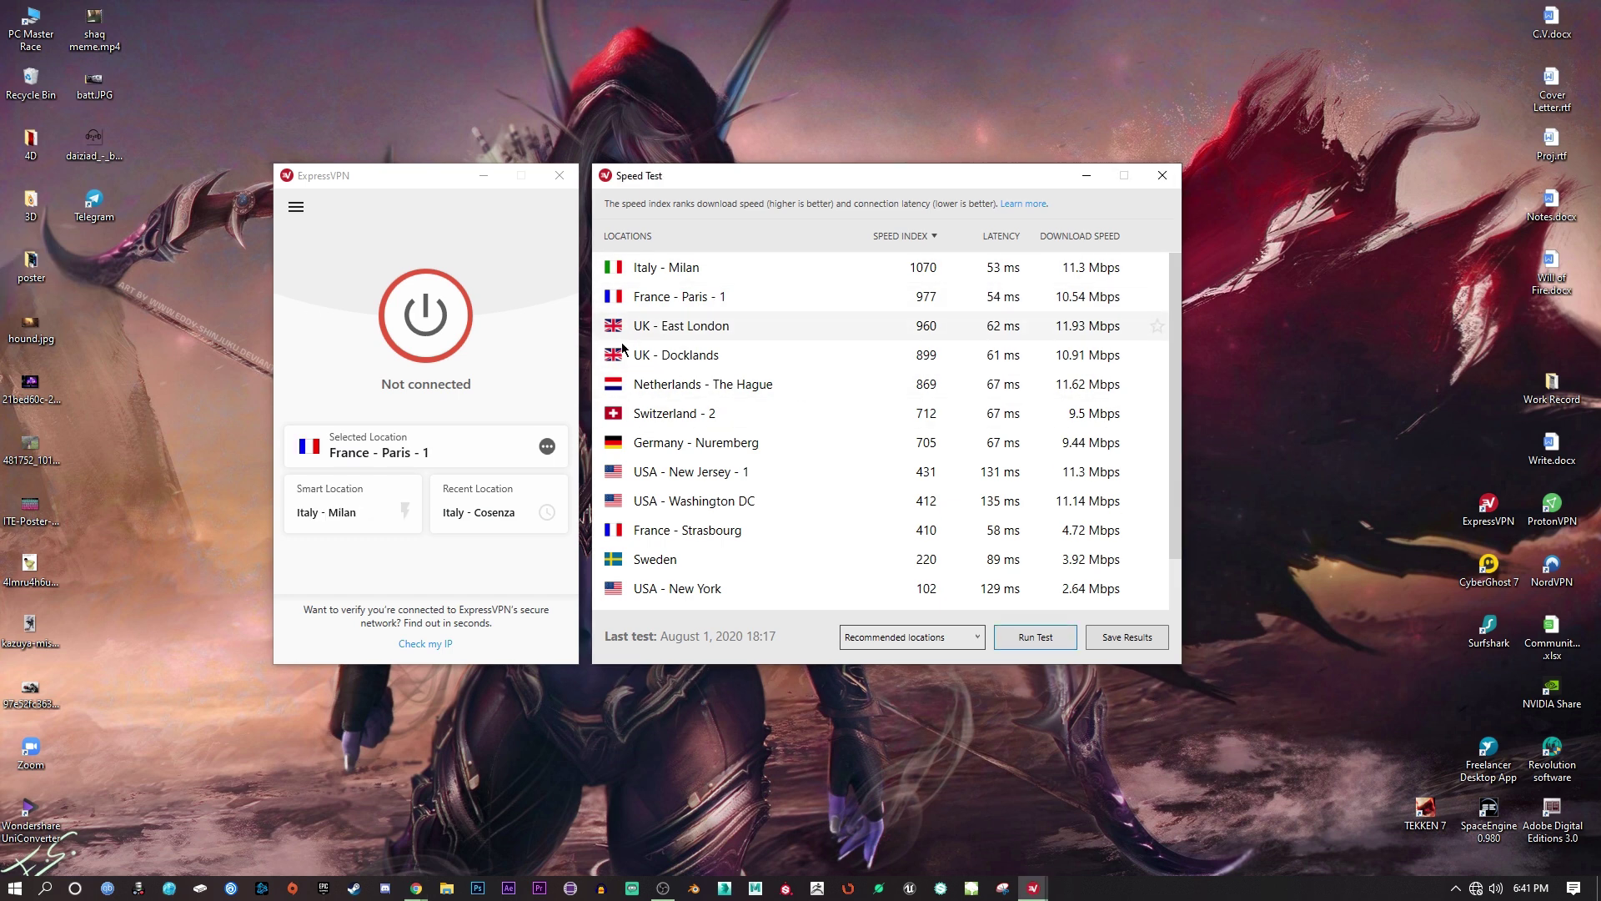
click(427, 314)
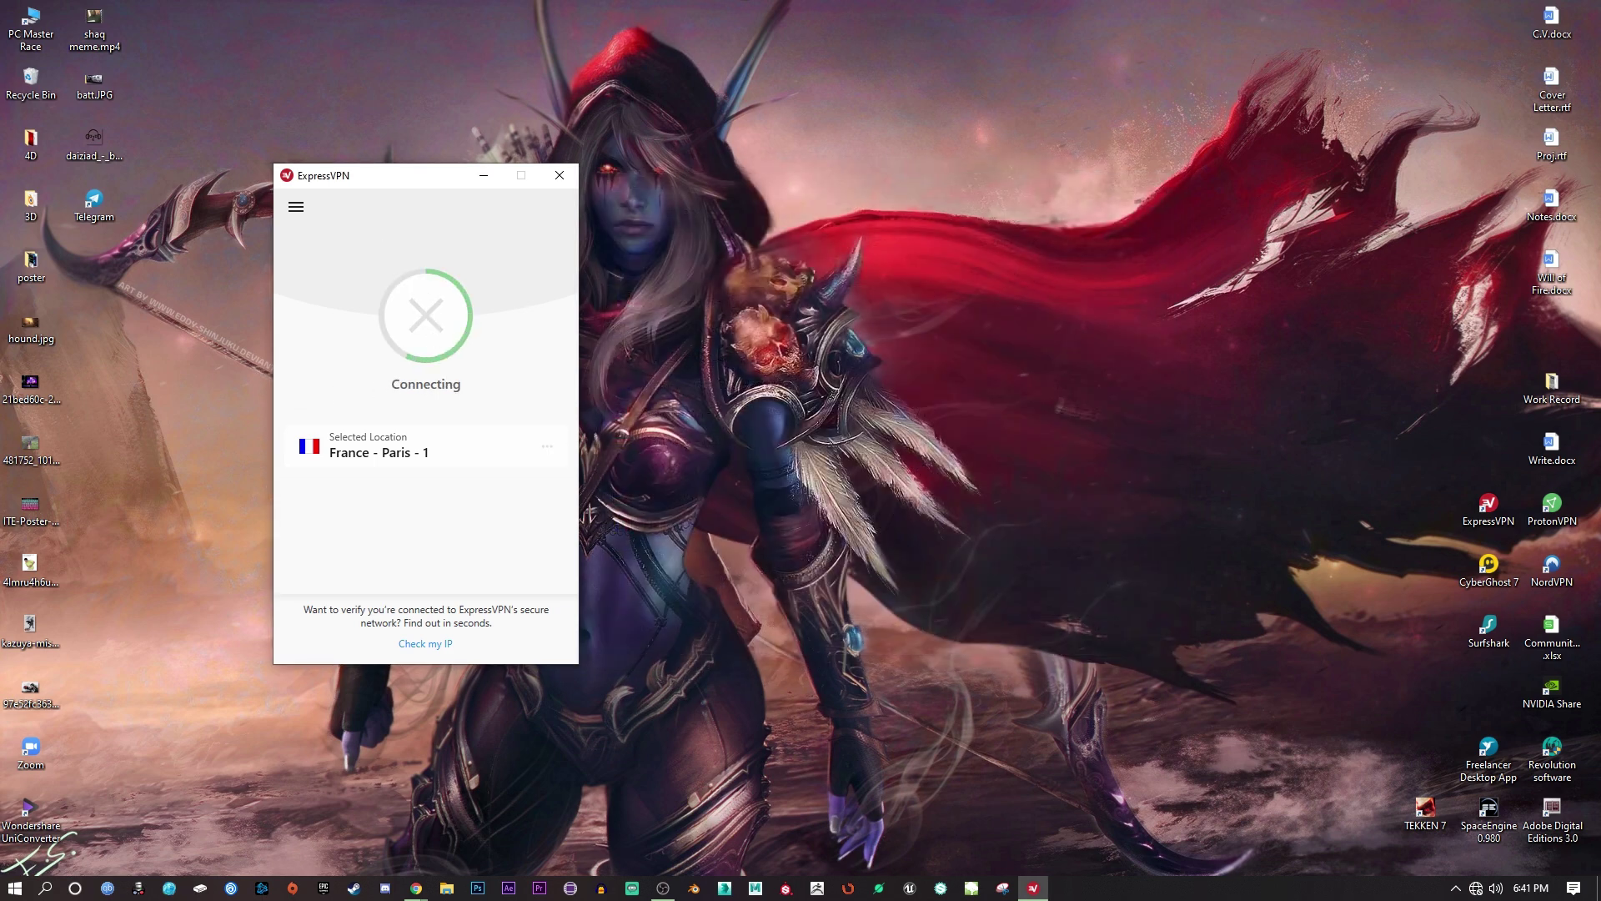
click(416, 887)
drag(862, 164, 1112, 68)
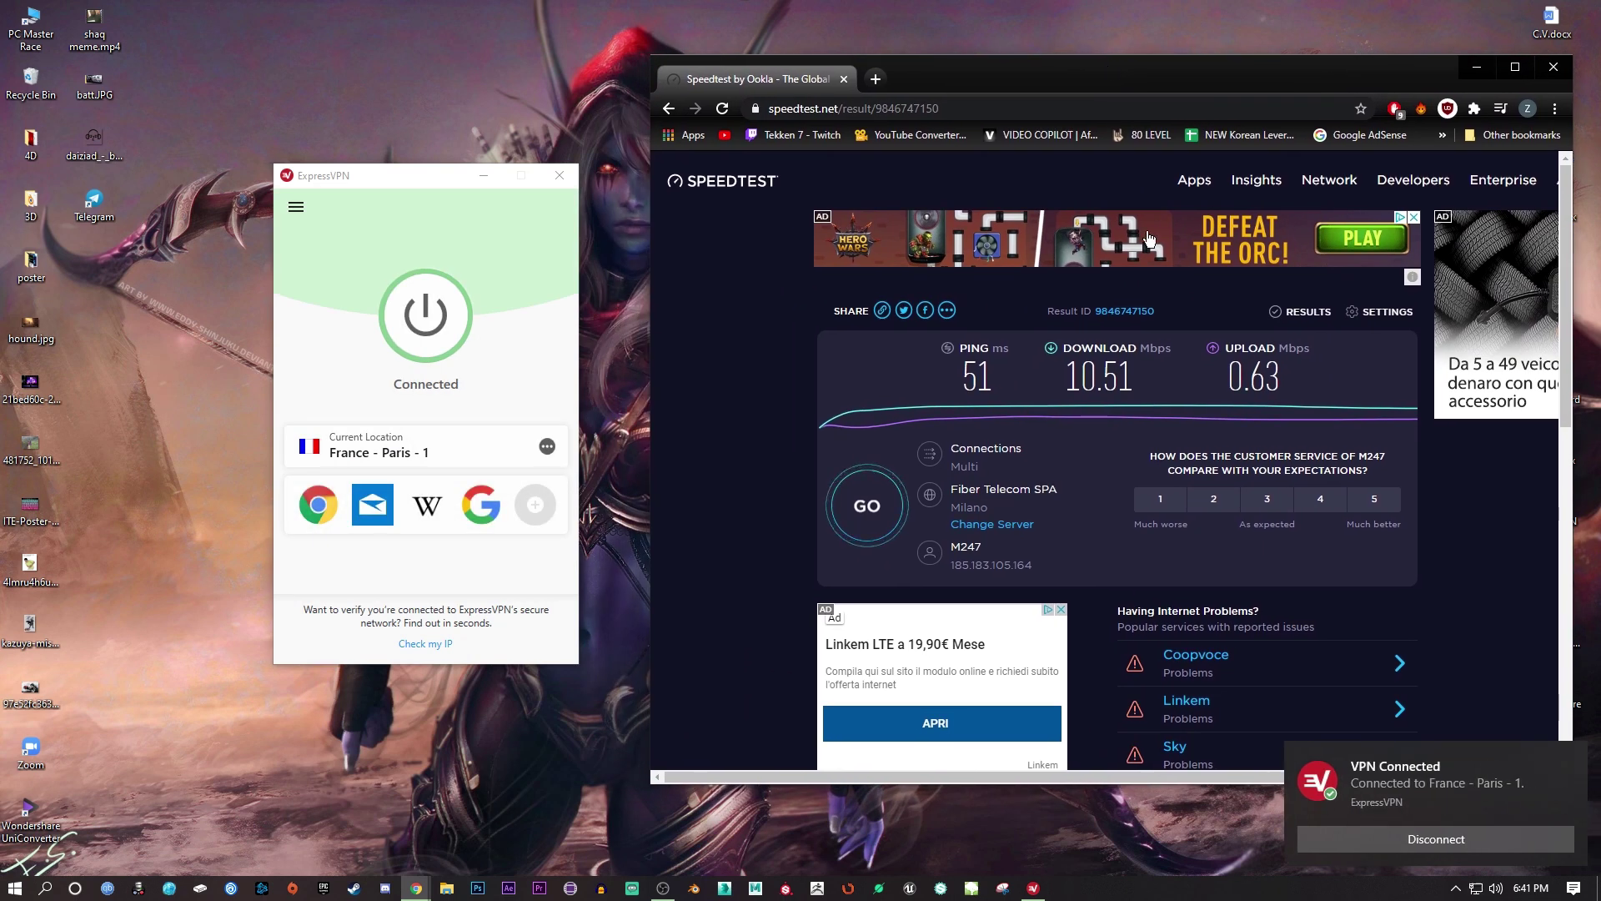
Rerun Speedtest.net over the Paris VPN: 54 ms ping, 11.54 Mbps down, 0.76 Mbps up
click(724, 110)
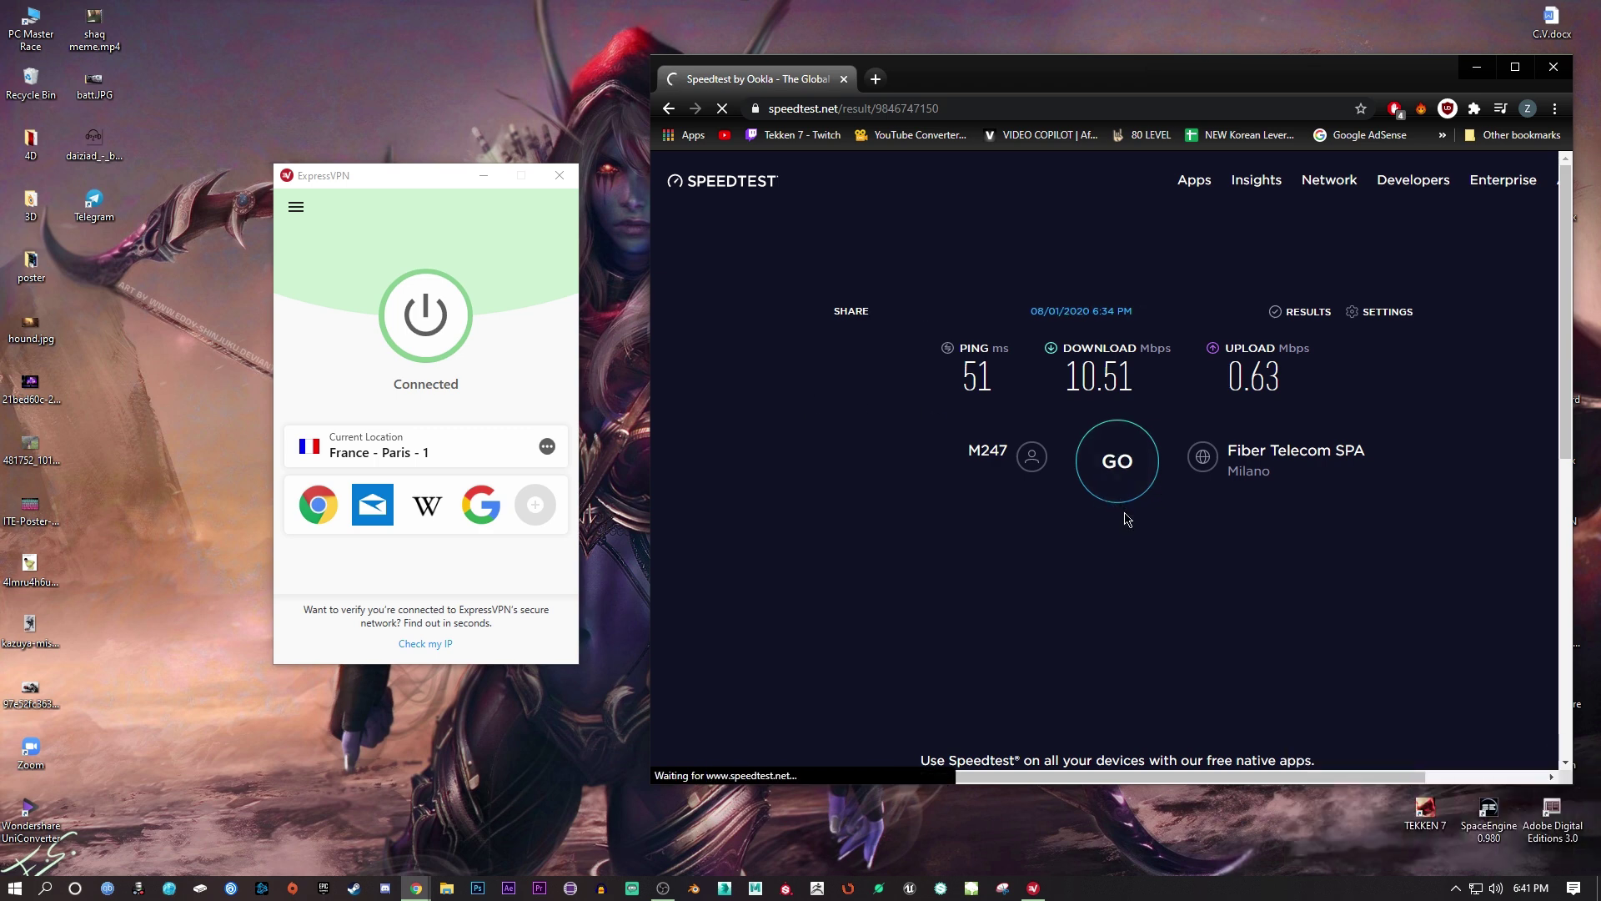
click(1116, 477)
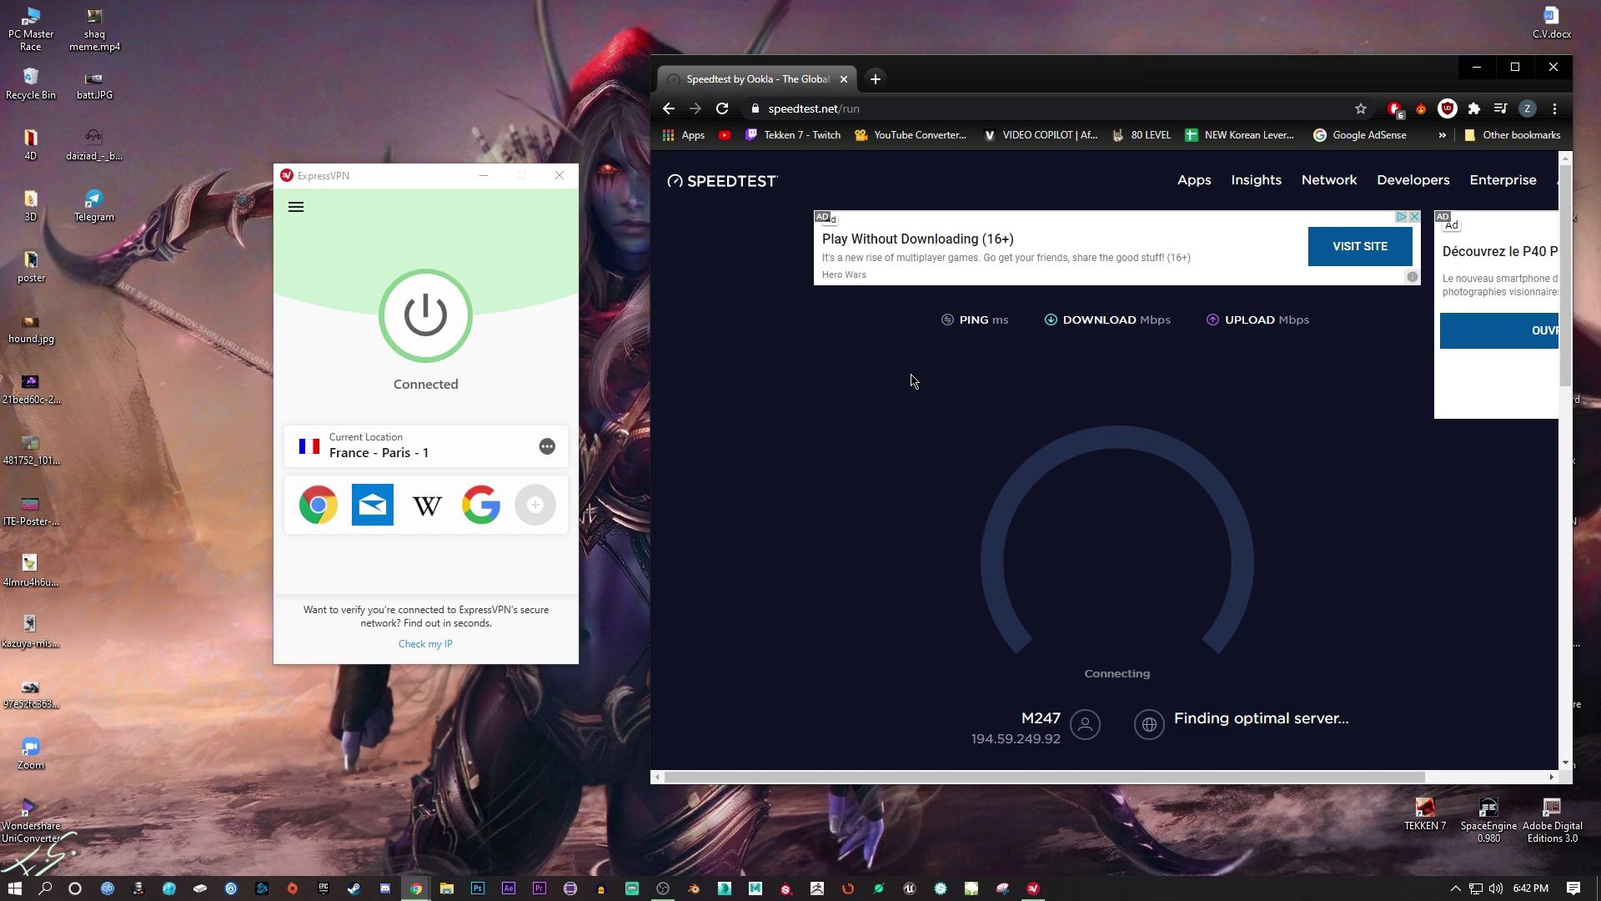
scroll(956, 321, down, 1)
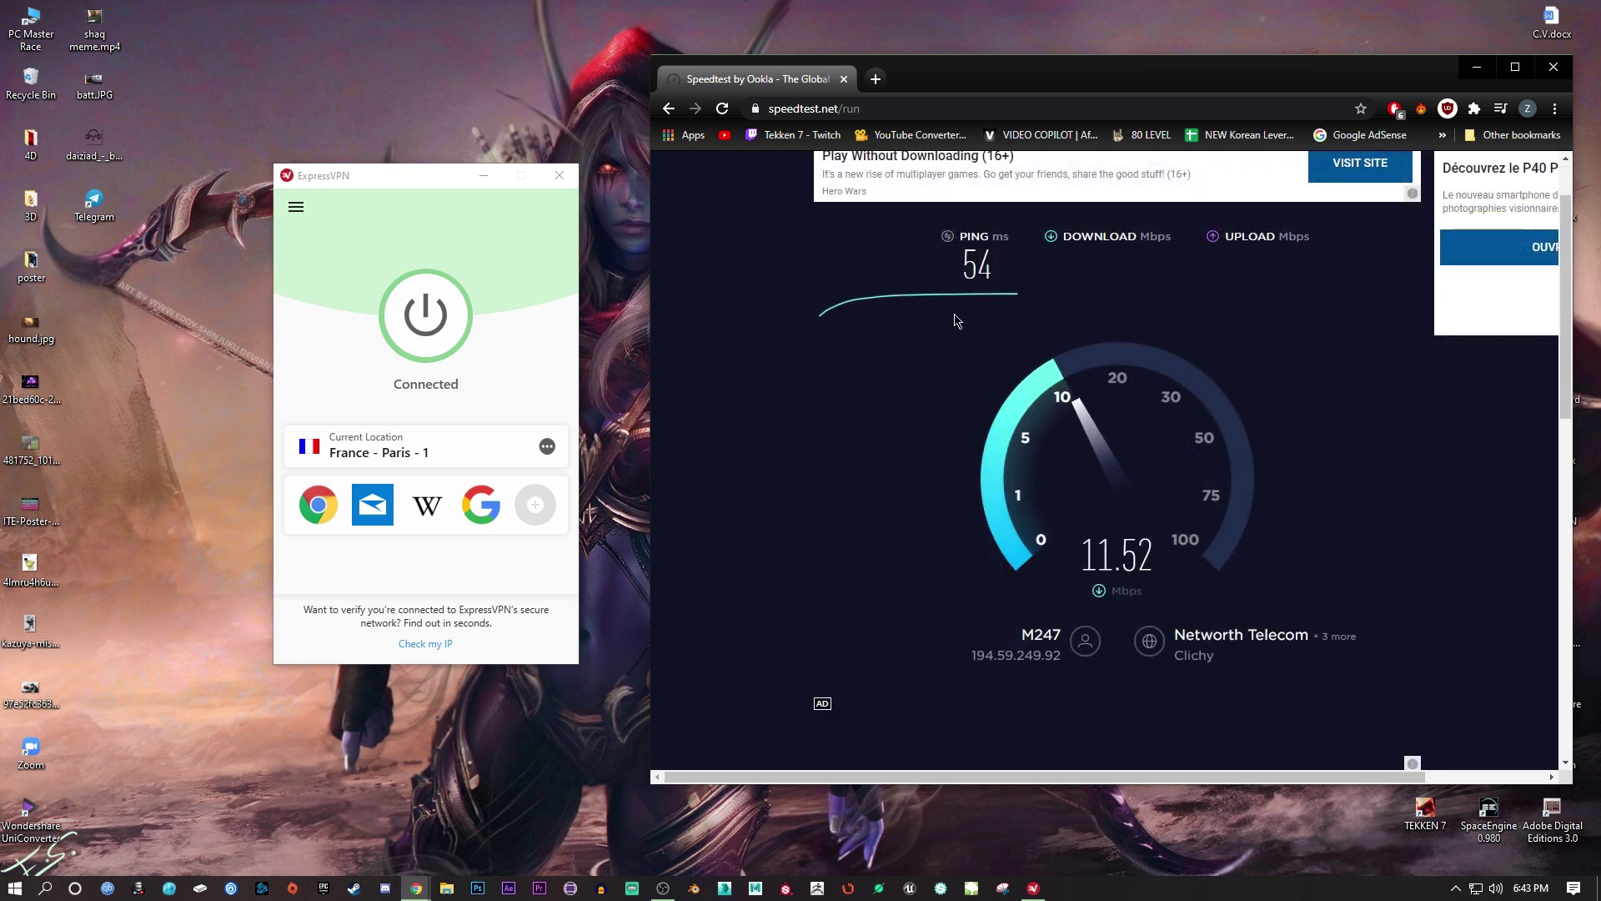
Move the Speedtest results window over the VPN window, then minimize Chrome
click(341, 182)
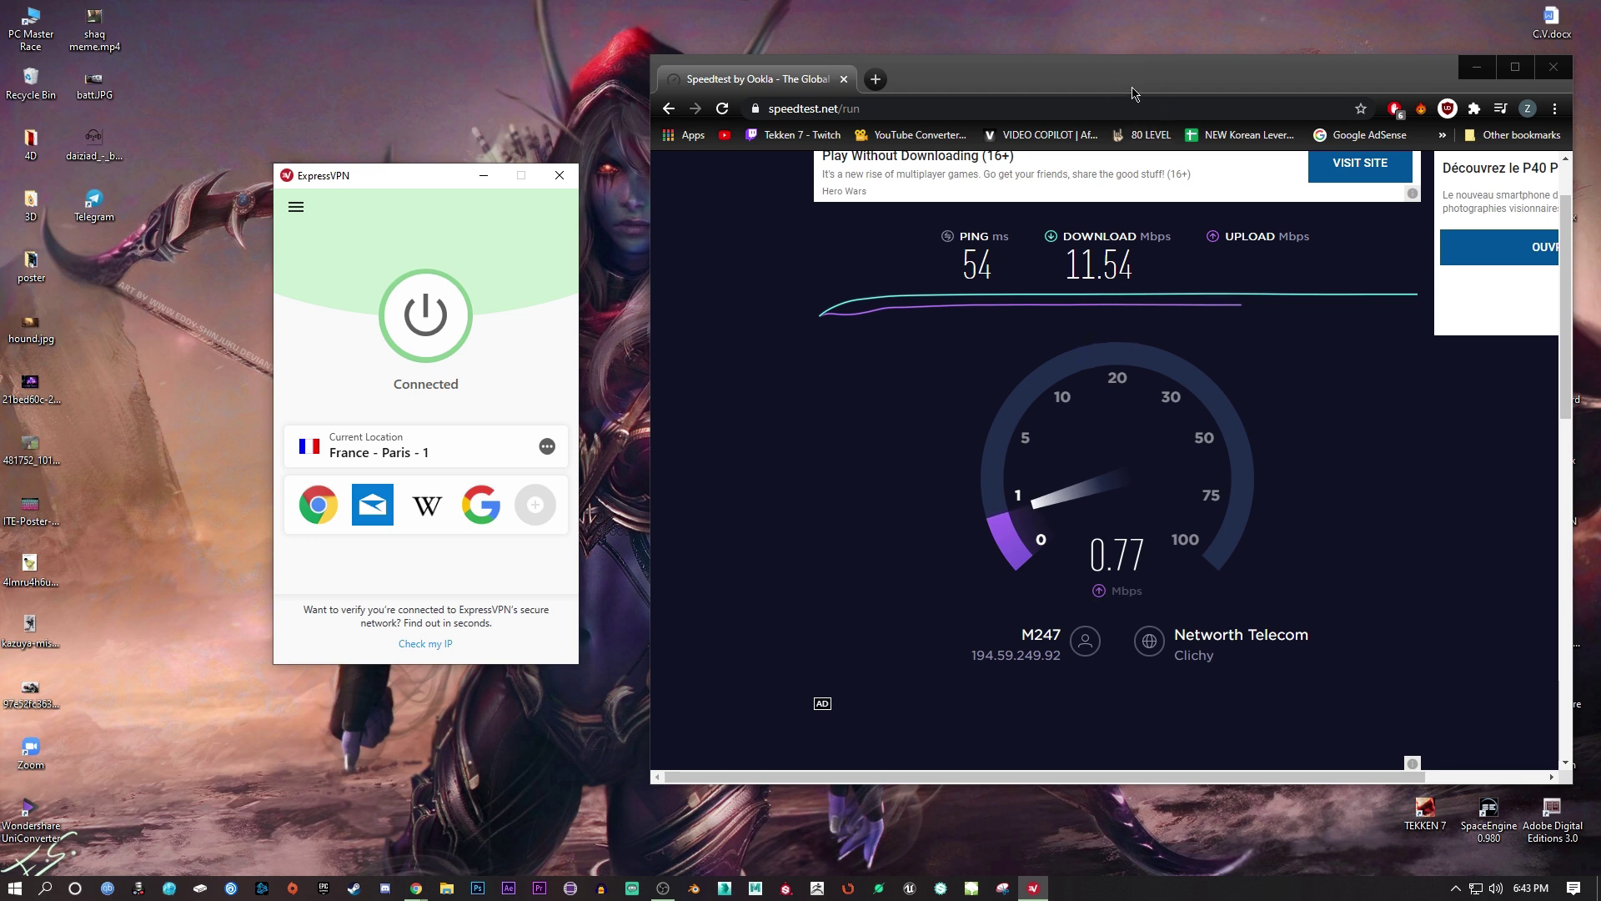
drag(1125, 81, 492, 135)
key(super+Down)
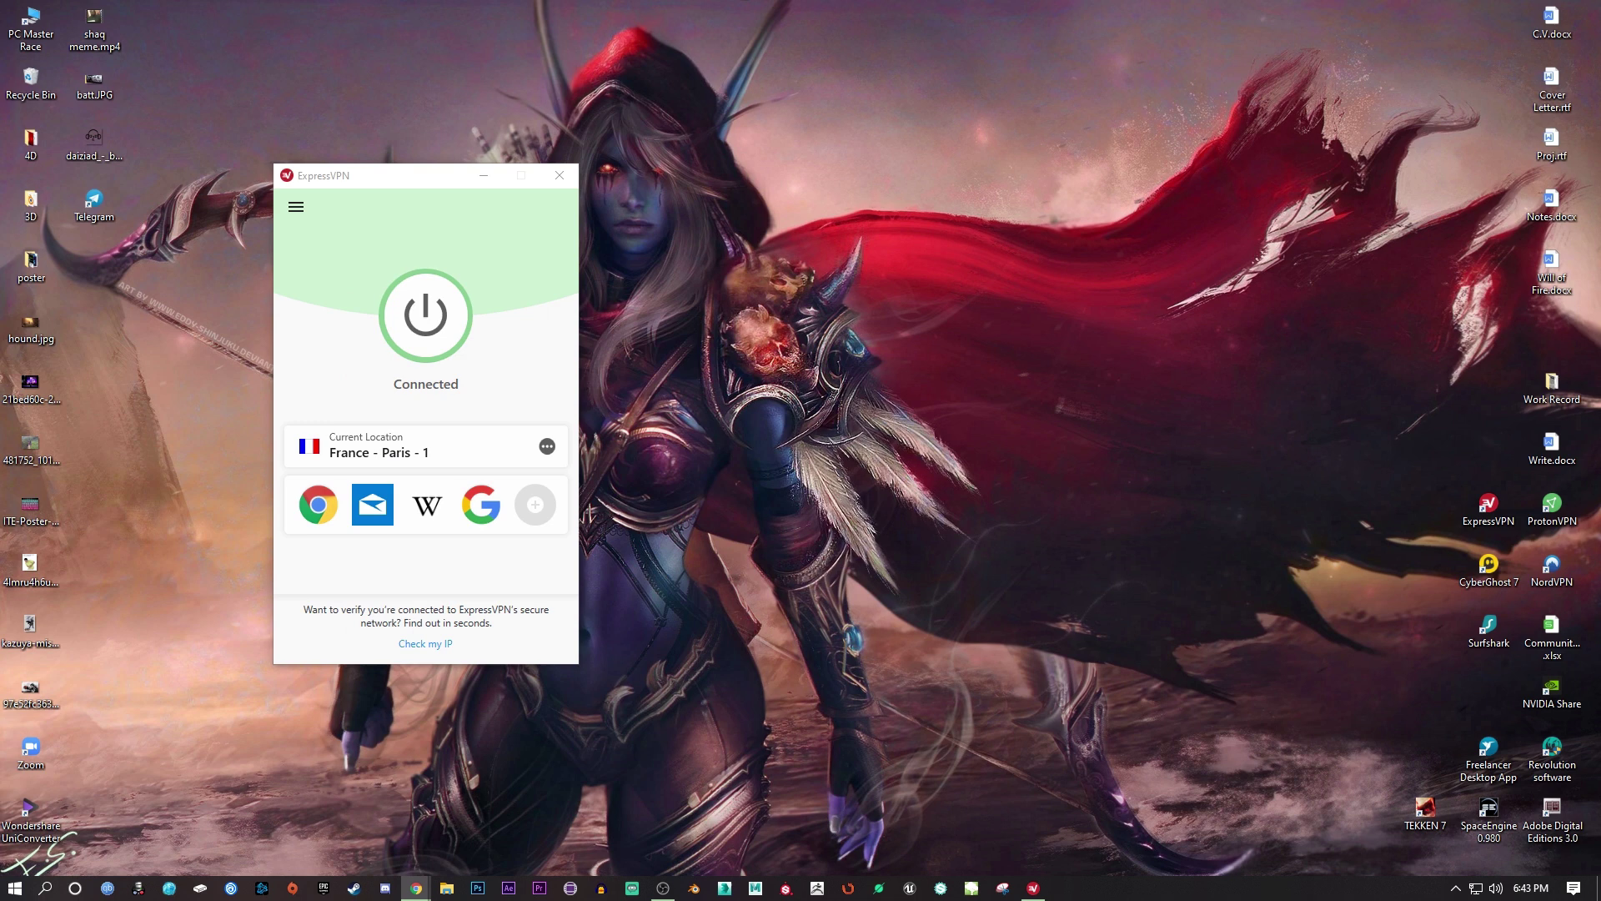
key(alt+Tab)
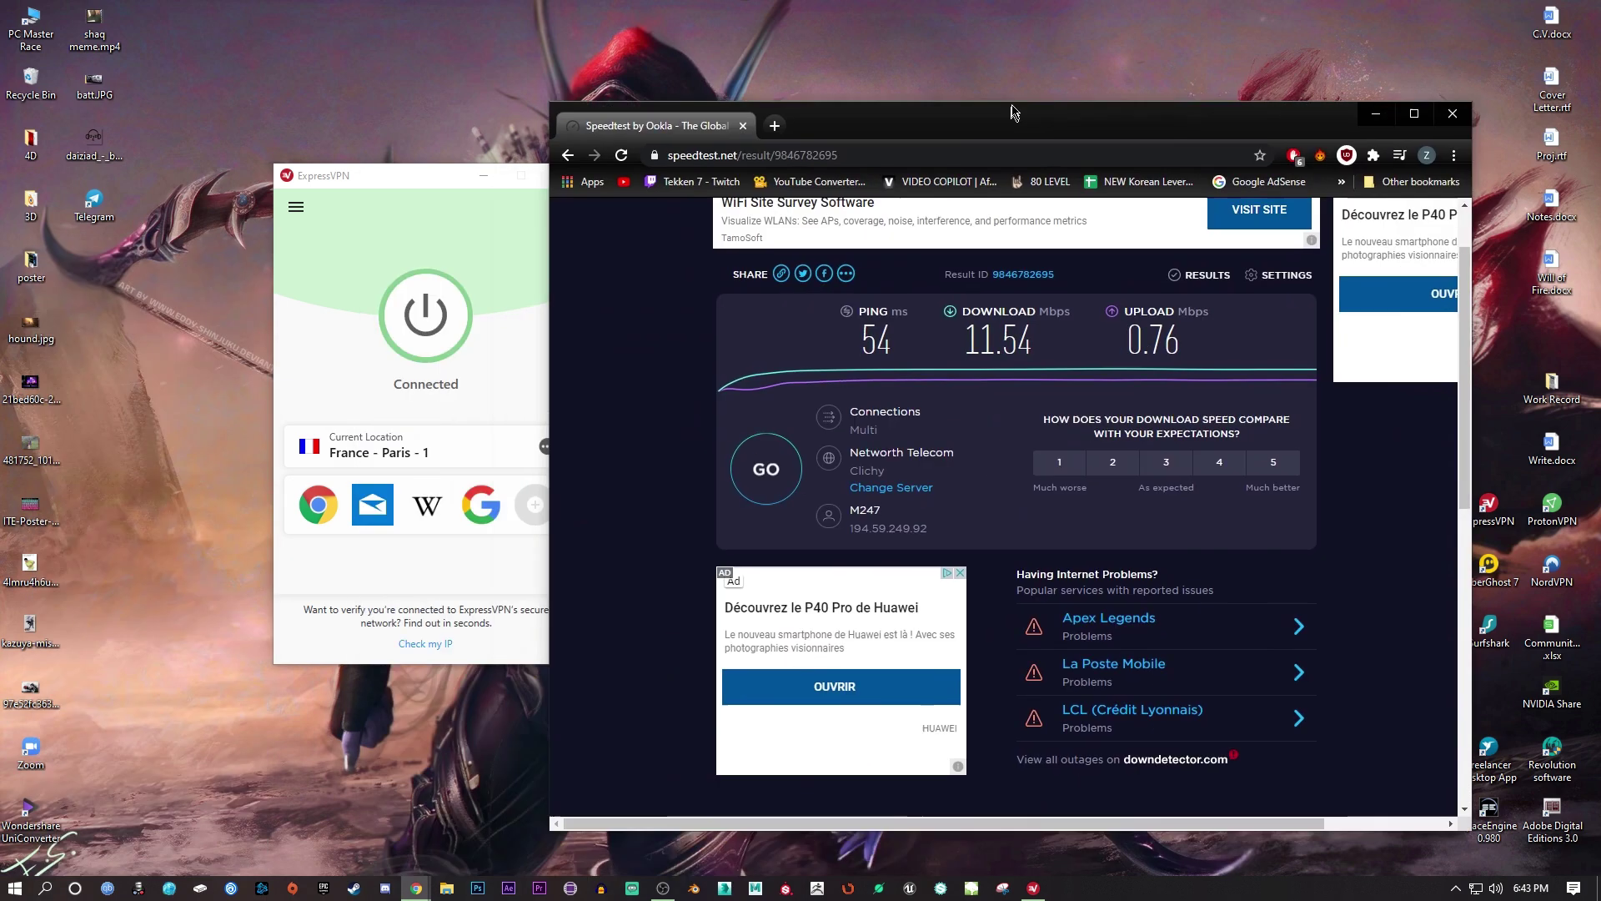
drag(1016, 163, 503, 120)
key(super+Down)
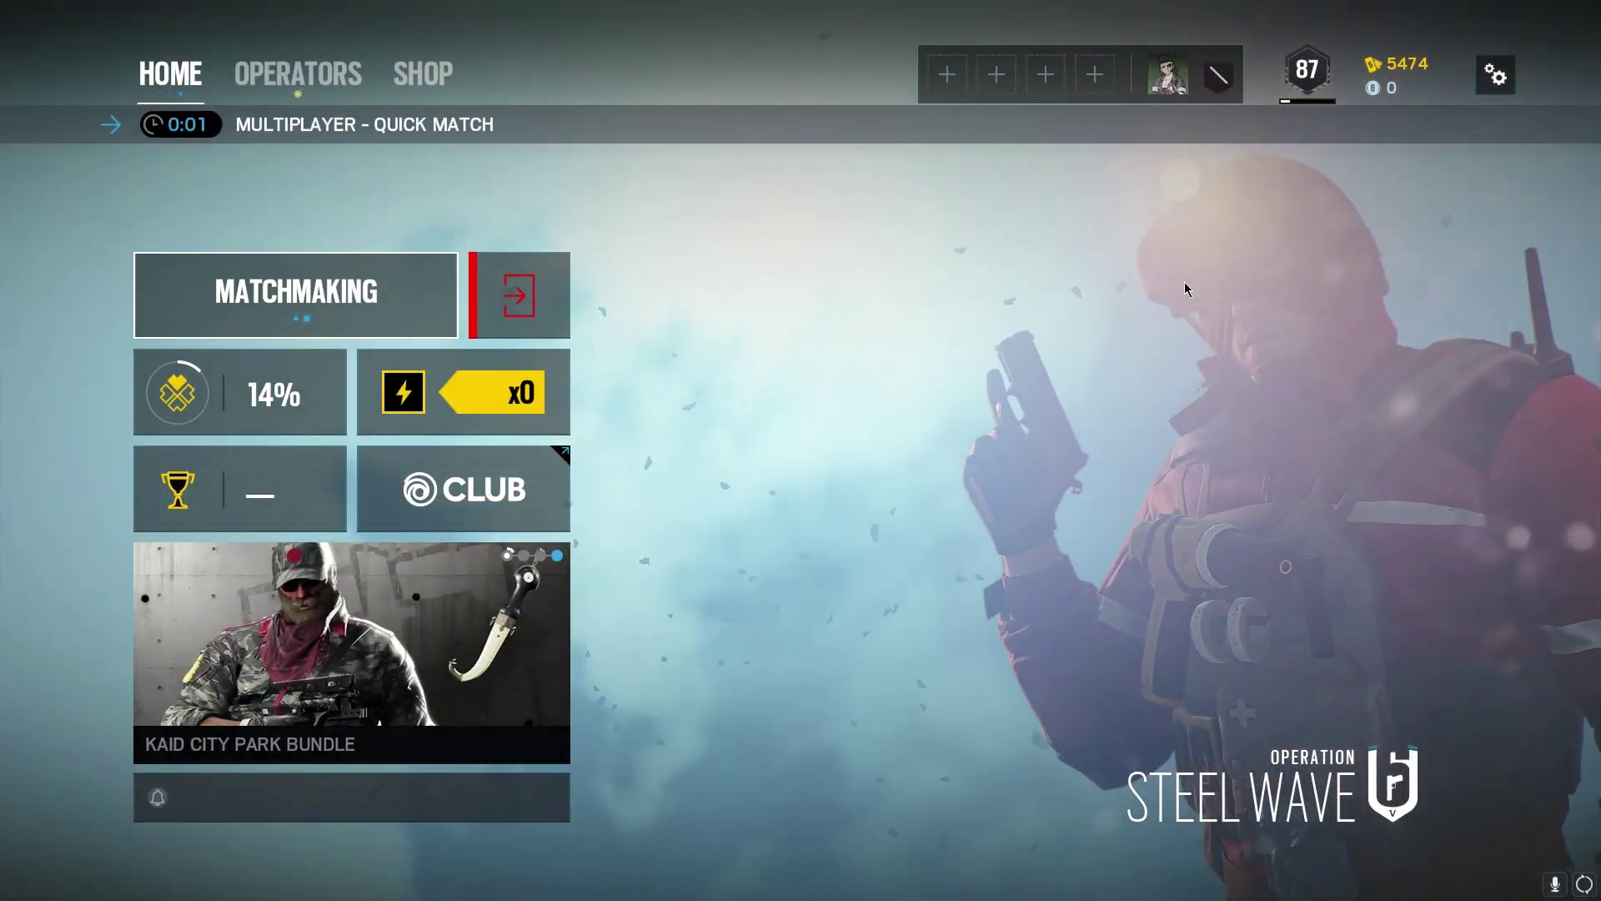
Check the North Europe data center ping in the game settings, opening it twice
click(1493, 77)
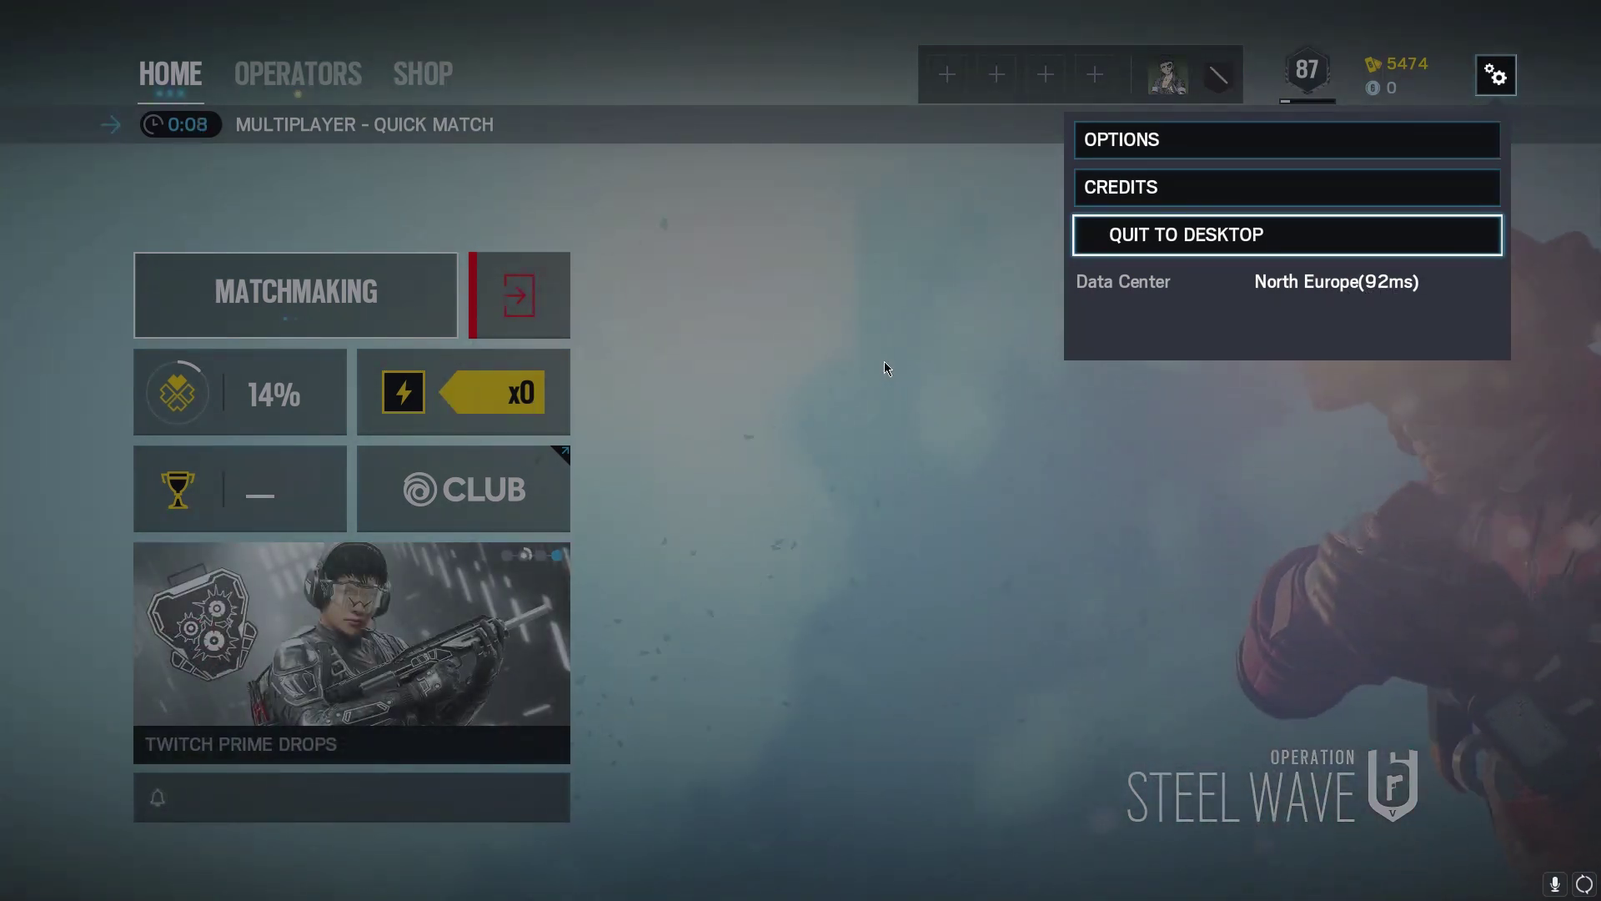
click(900, 364)
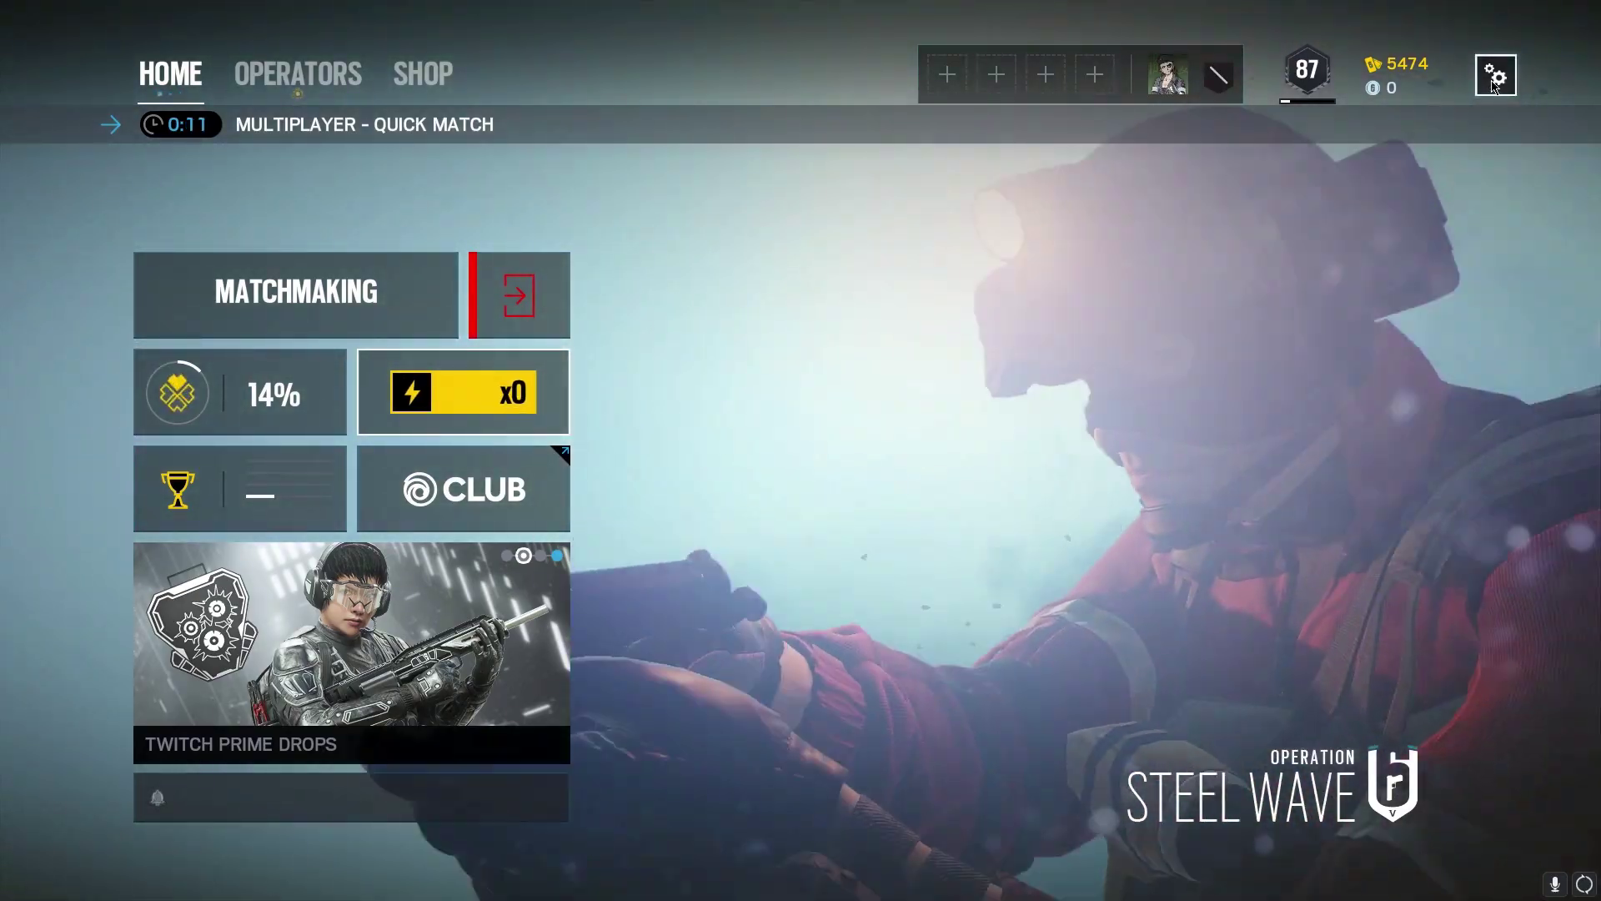
click(1496, 79)
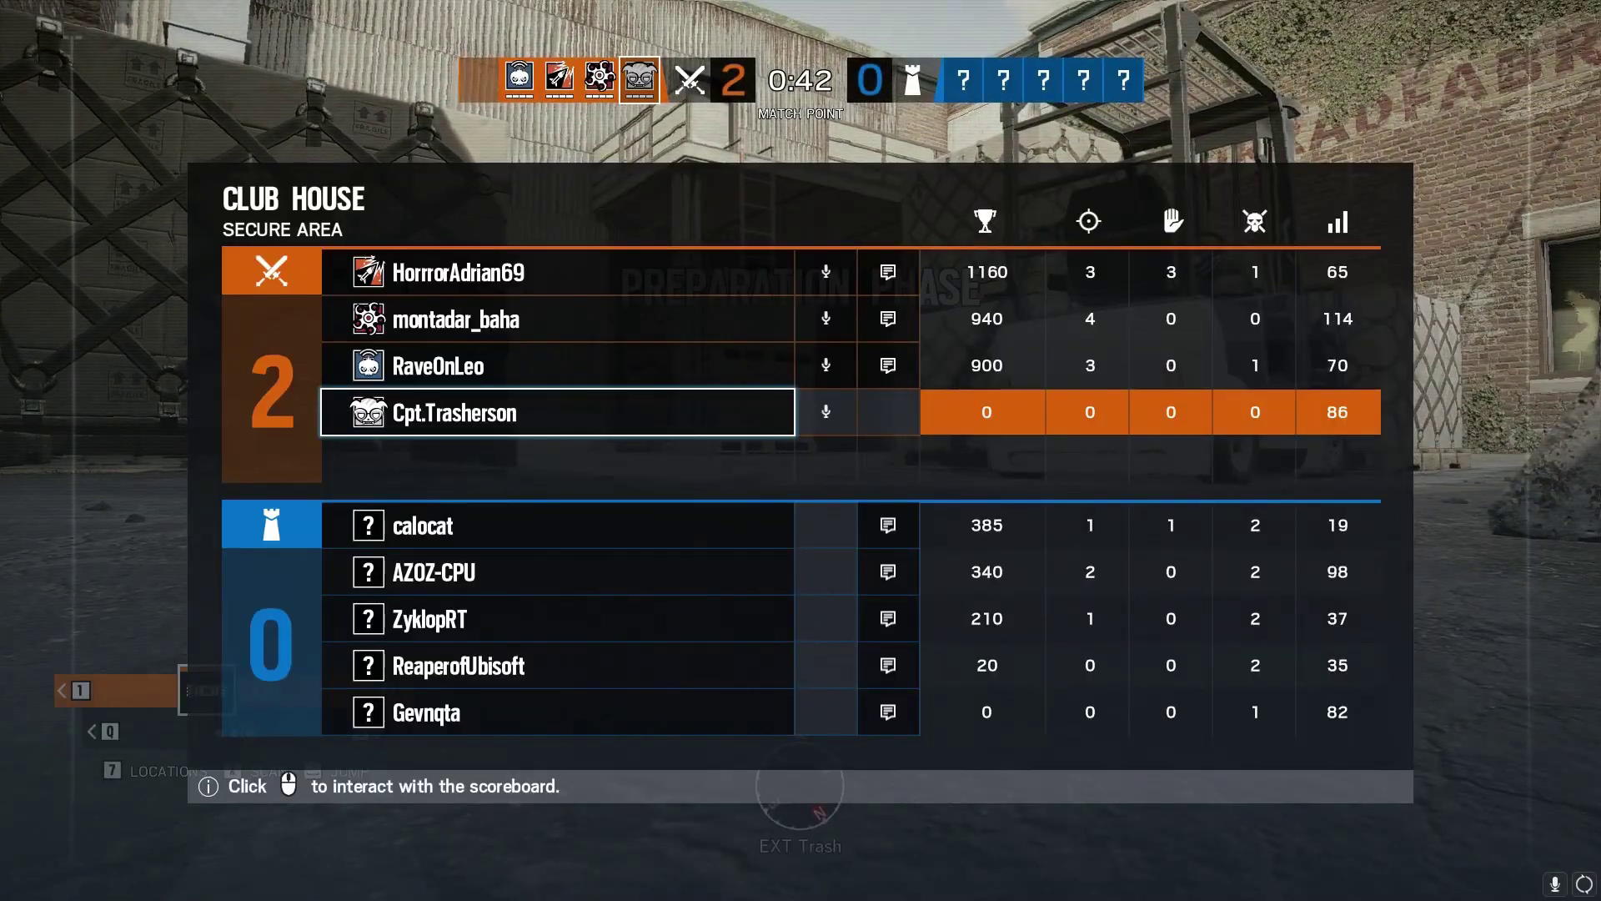
View the in-match ping on the scoreboard, then quit the Club House match
key(Tab)
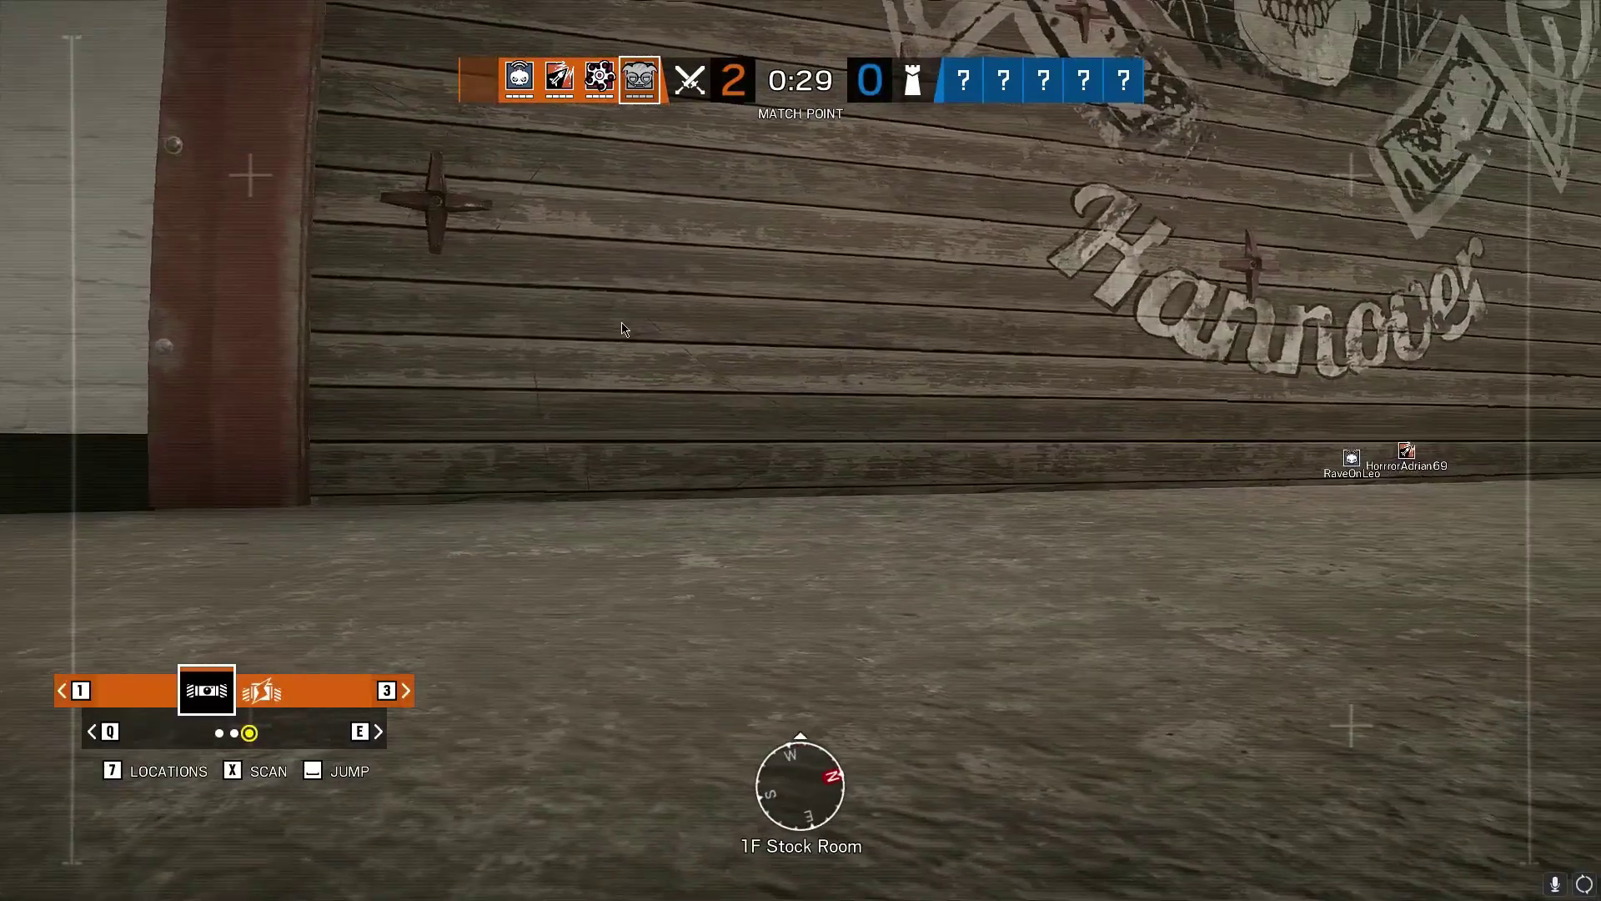
key(Escape)
click(1214, 234)
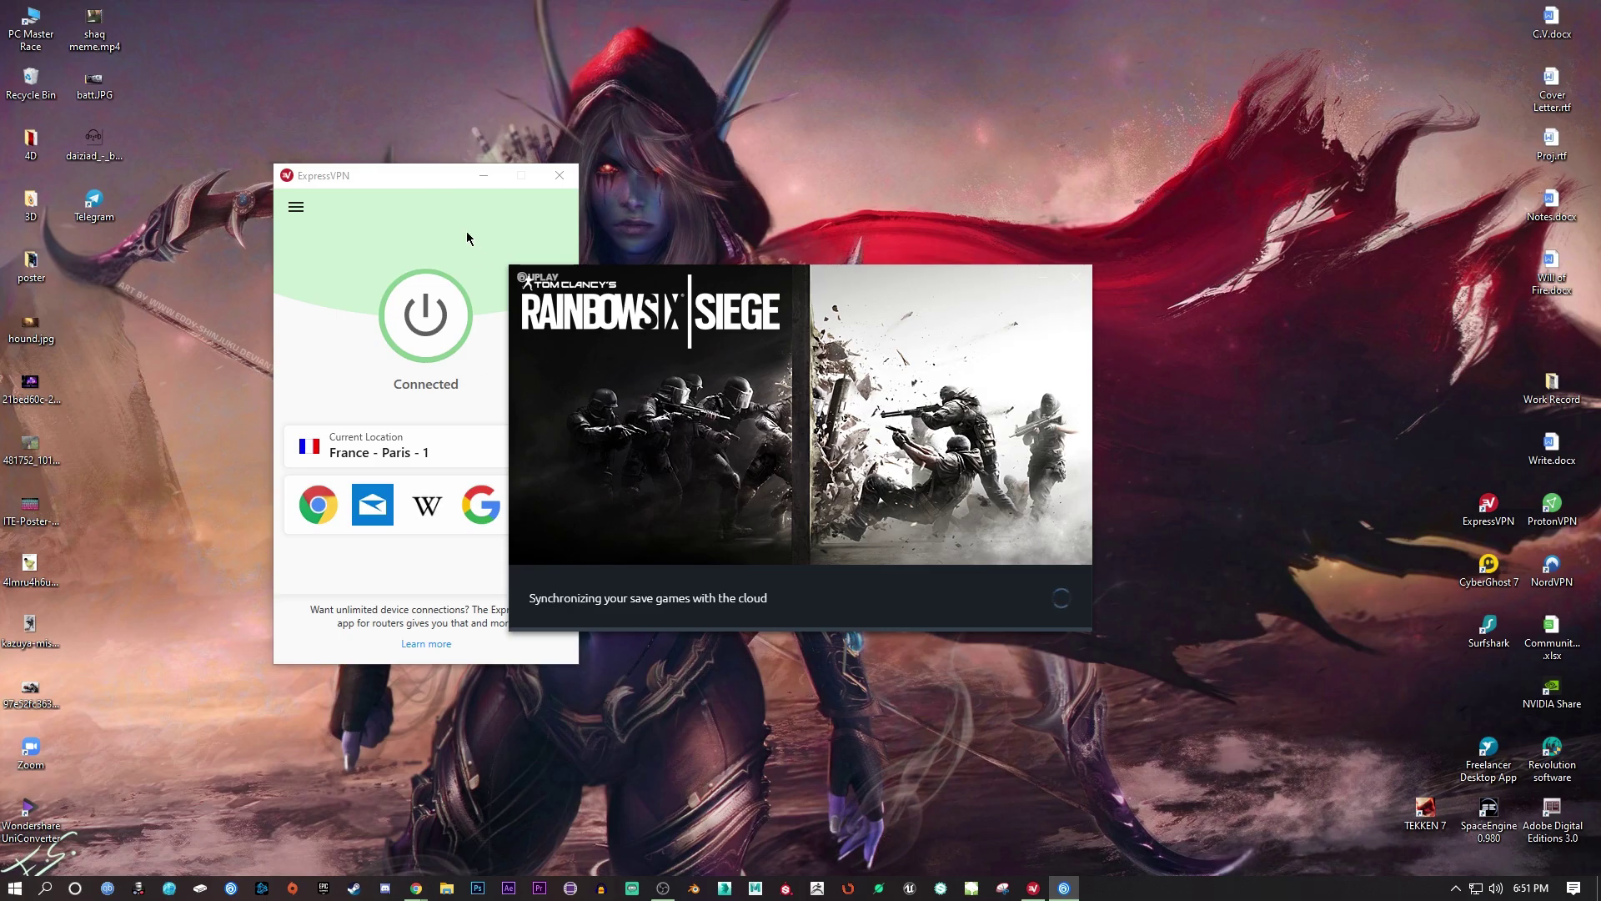
Disconnect ExpressVPN from Paris and dismiss the achievements sync failure message
click(426, 315)
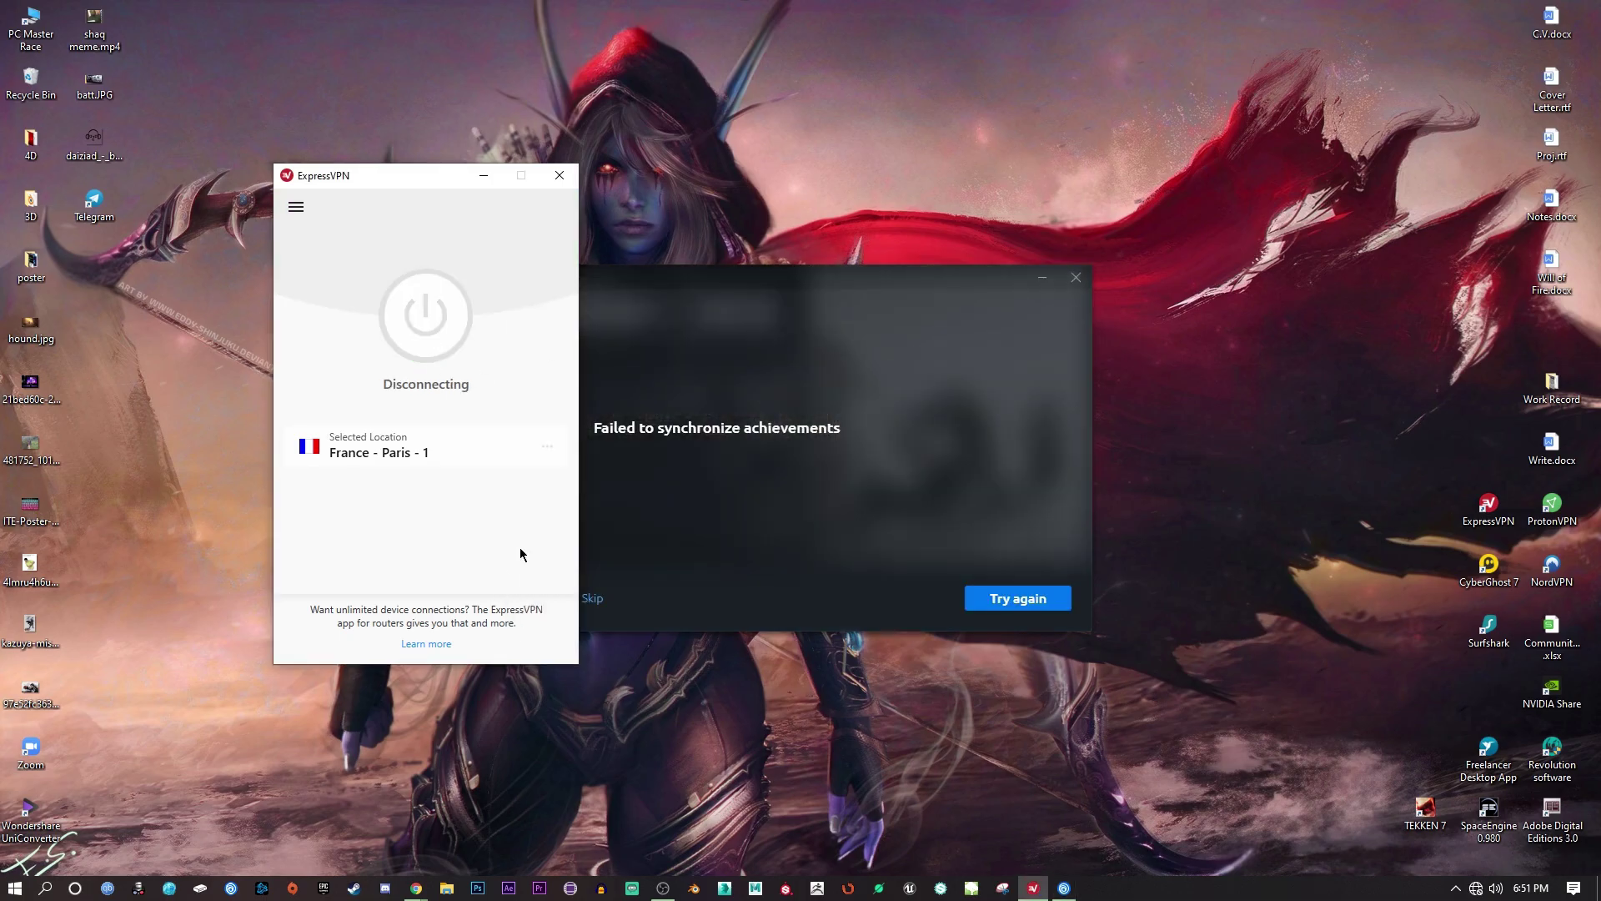
click(542, 598)
click(1455, 887)
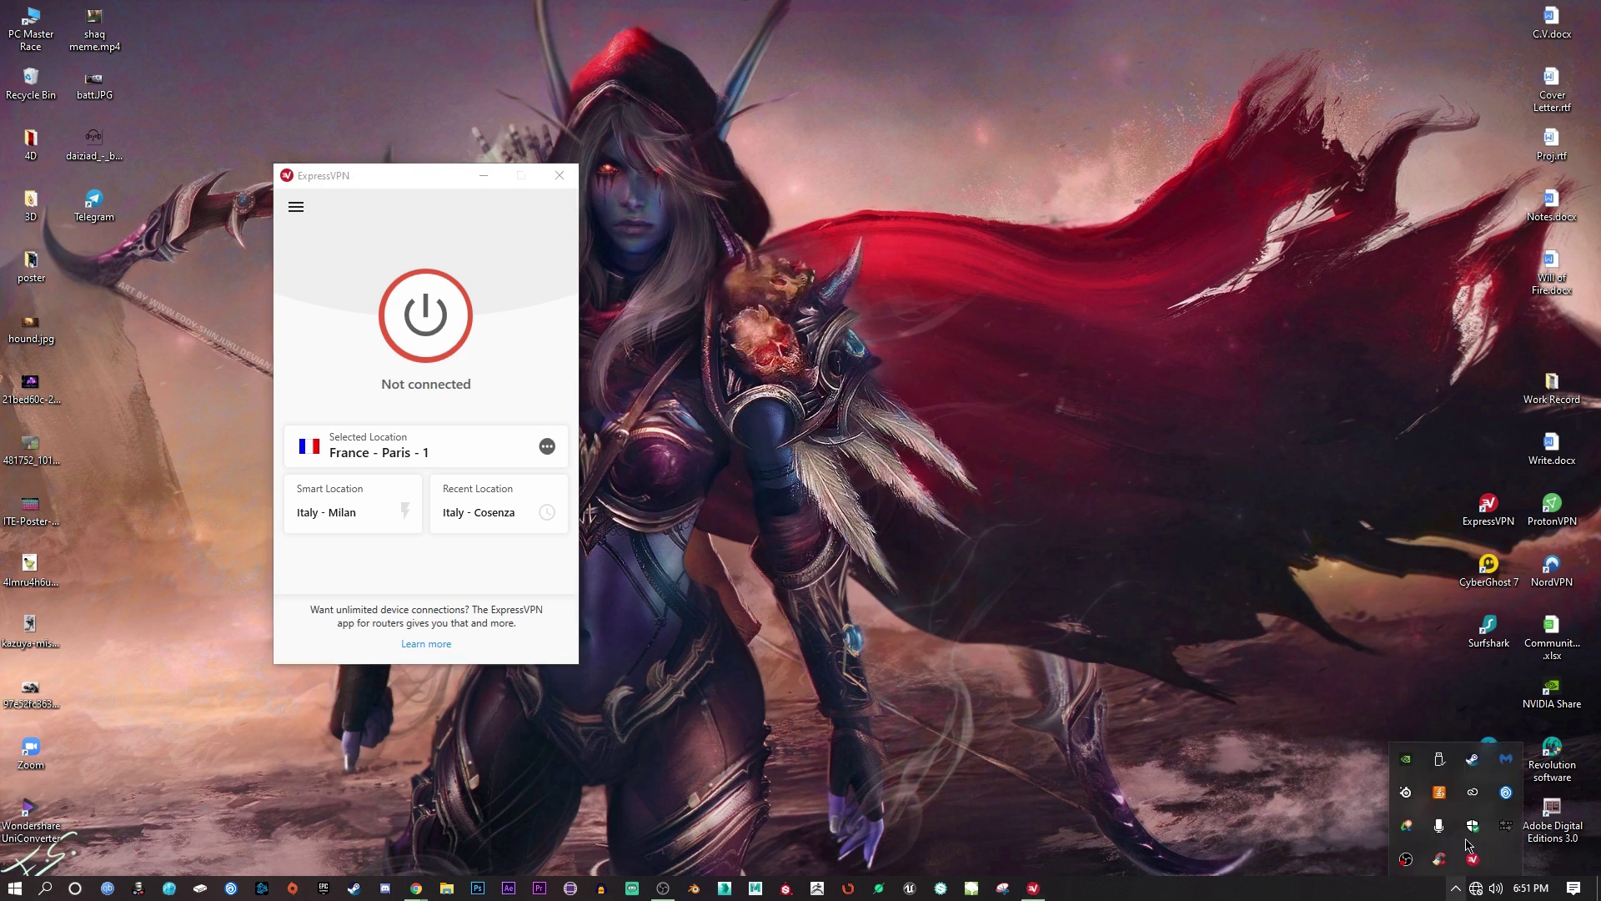
right_click(1473, 759)
click(1393, 762)
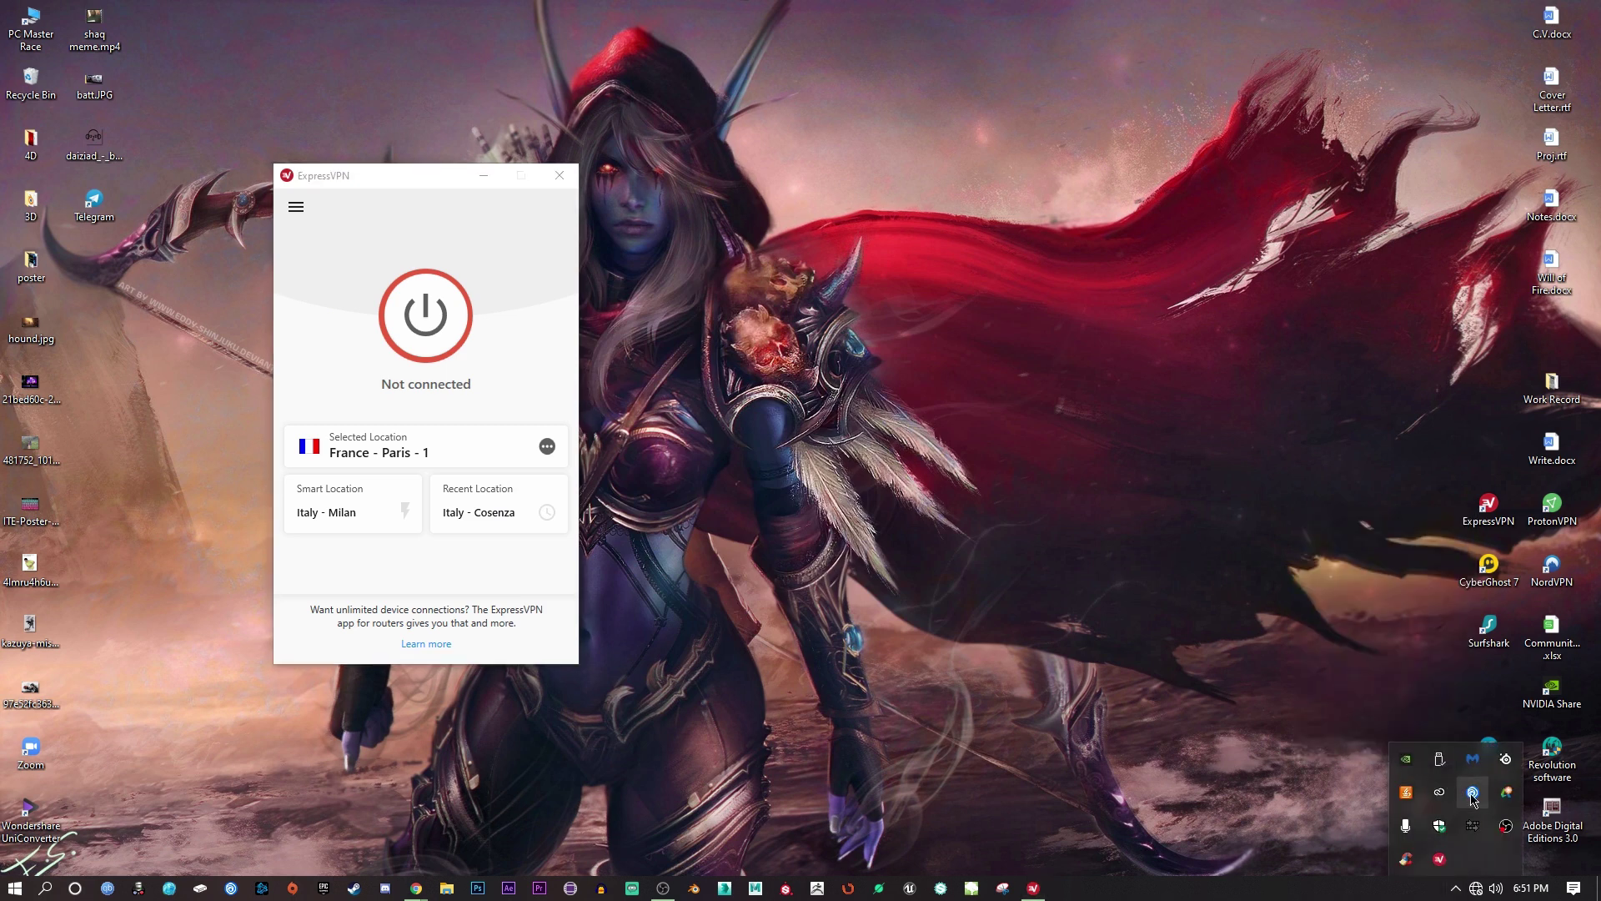
Connect ExpressVPN to Italy - Milan, chosen from the Speed Test server list
click(374, 381)
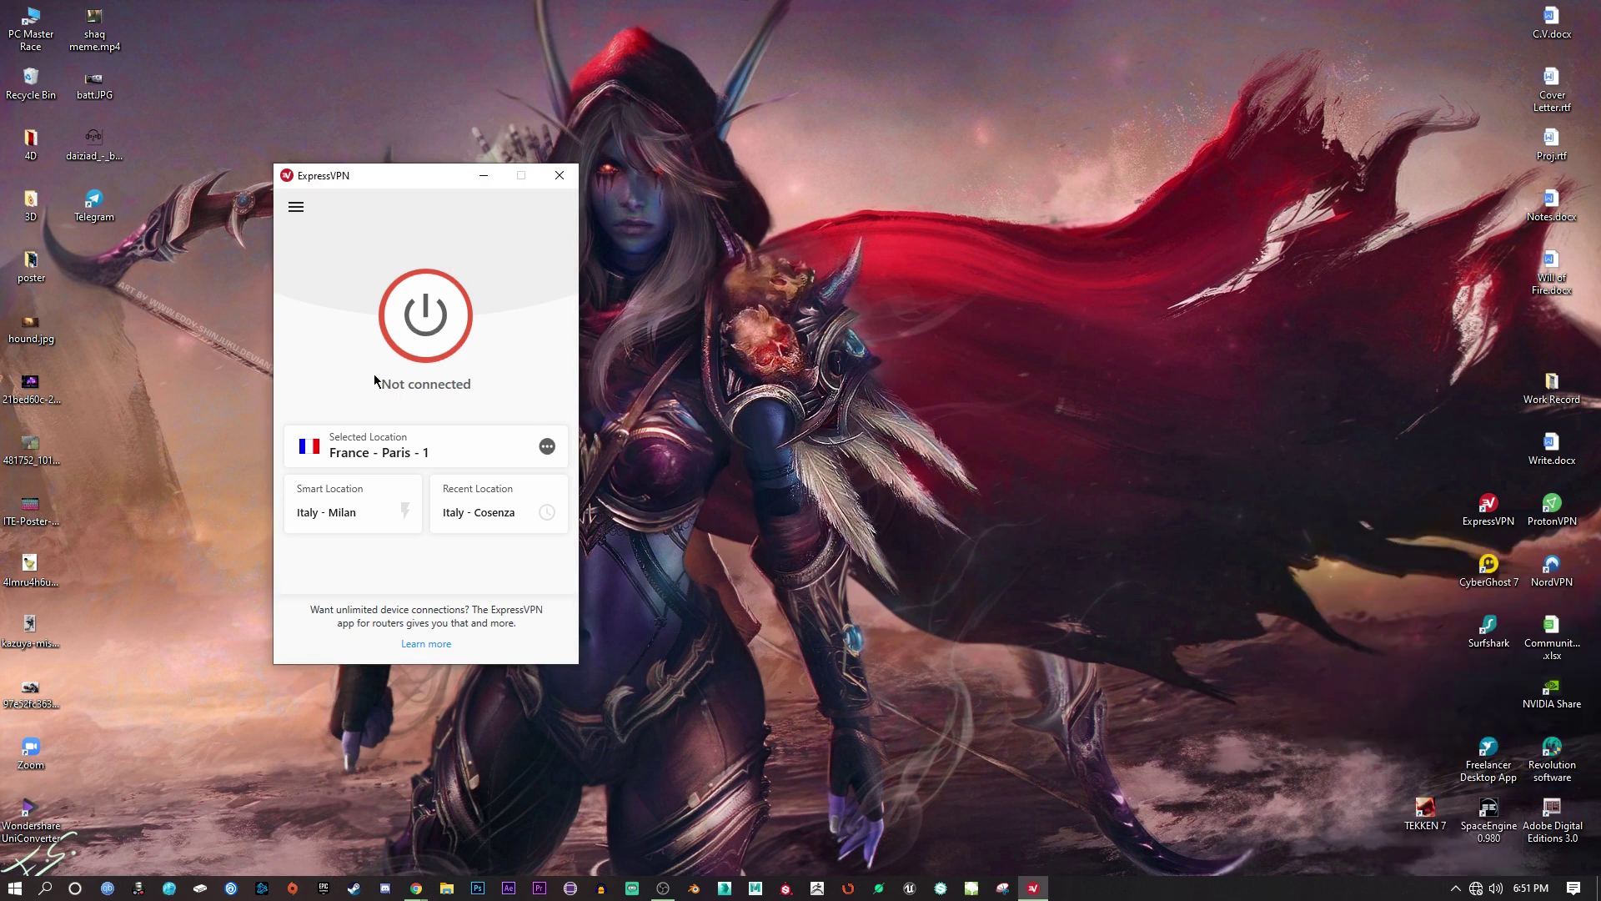
click(295, 207)
click(334, 263)
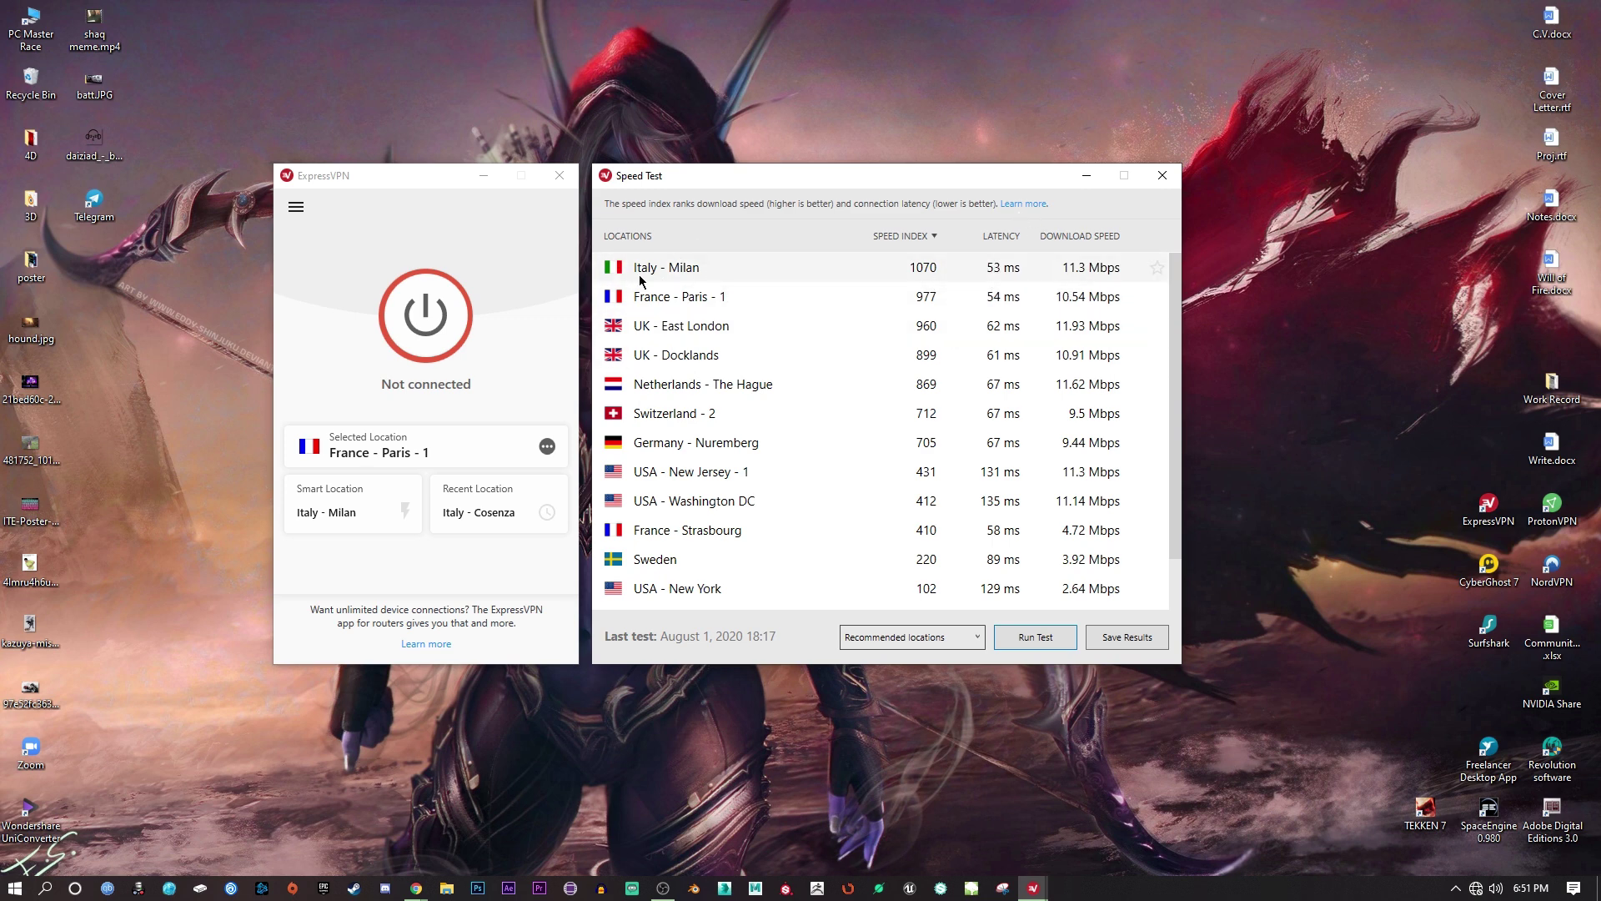
double_click(717, 267)
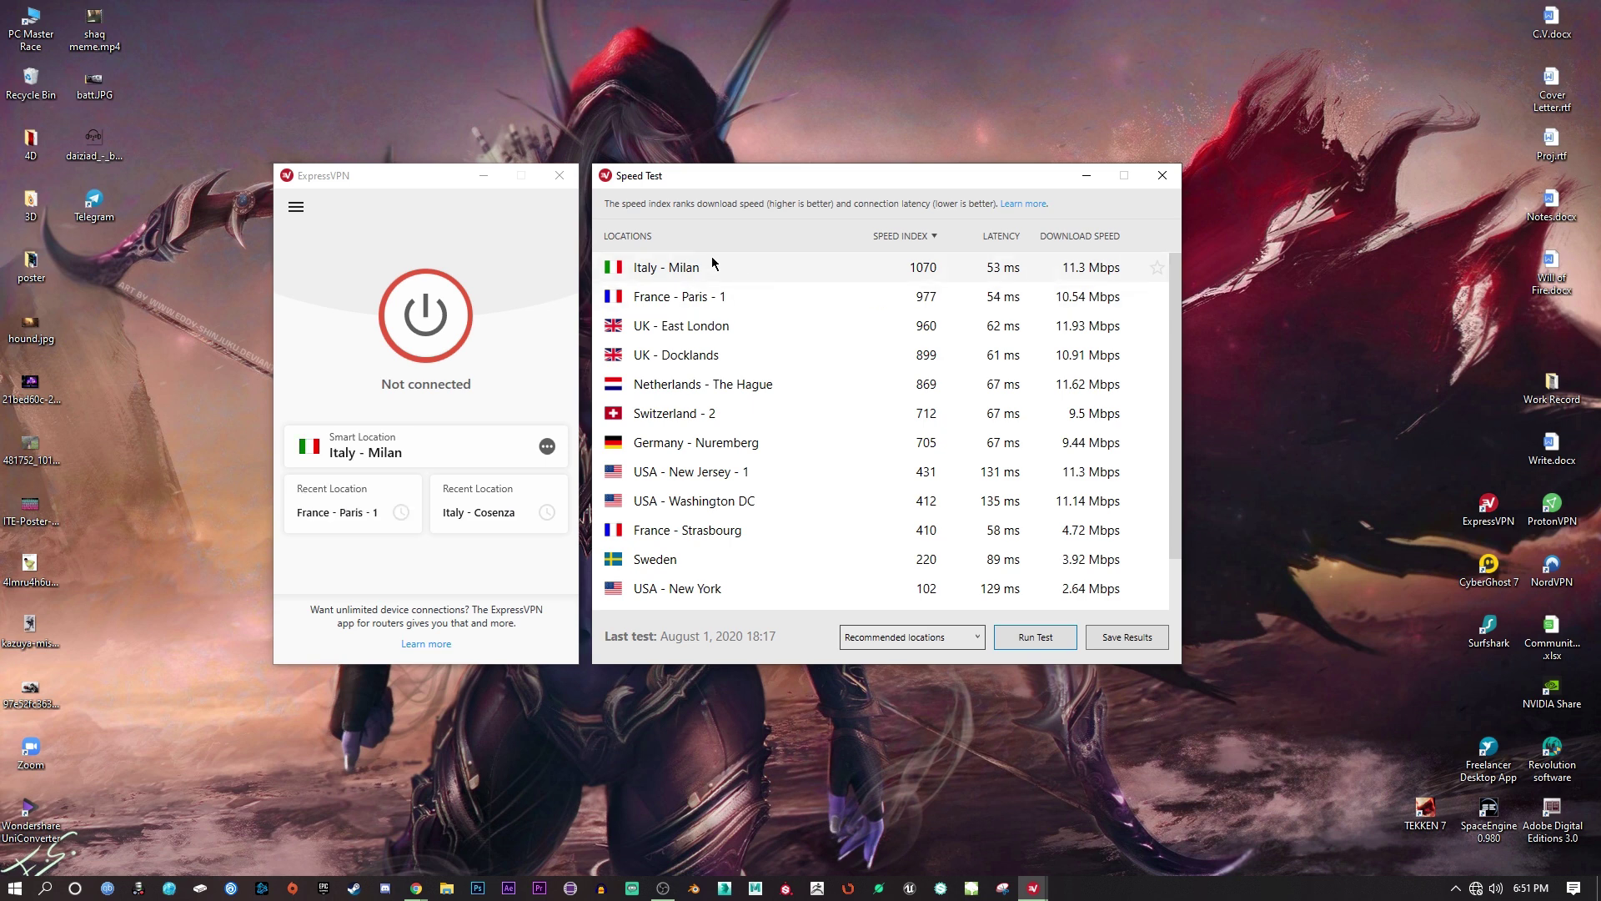
click(442, 337)
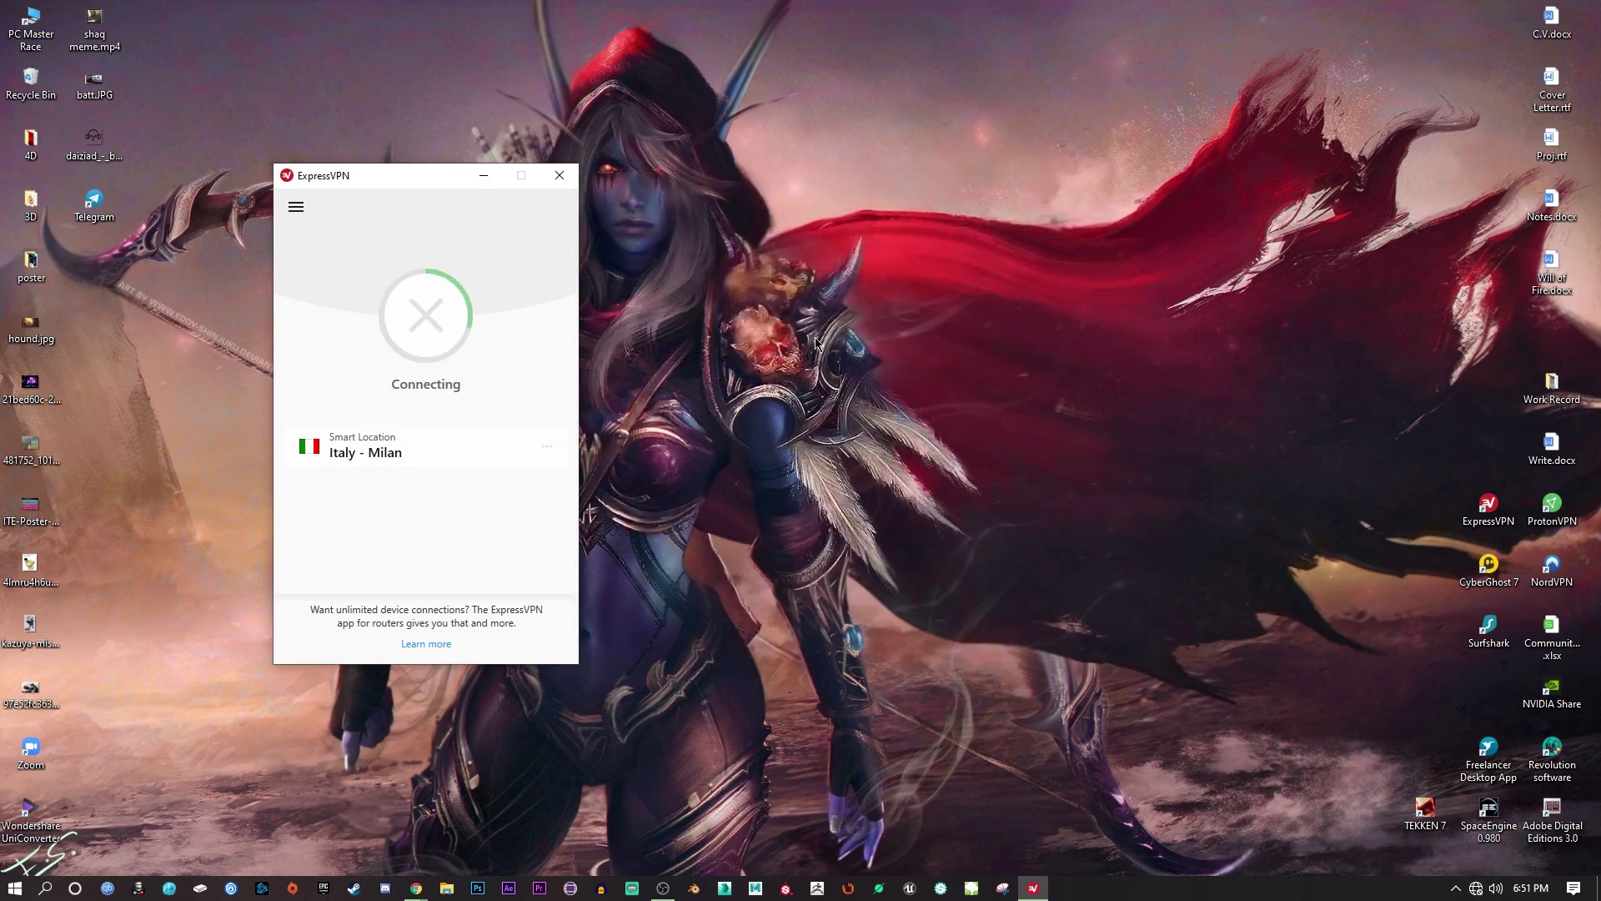
drag(399, 194, 360, 155)
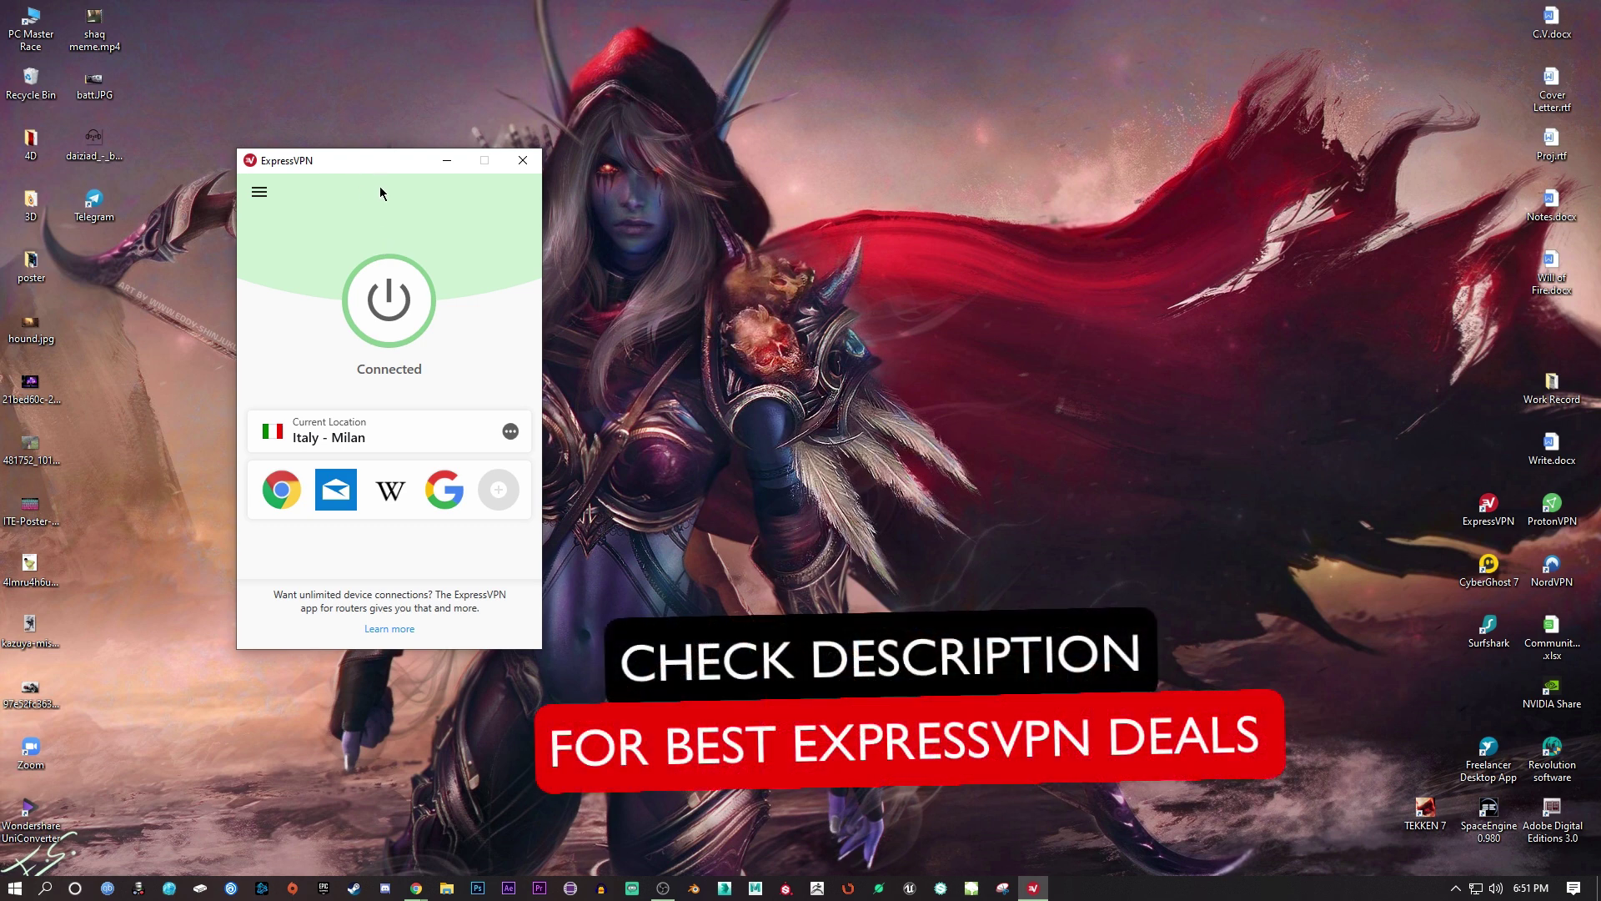
drag(325, 167, 287, 182)
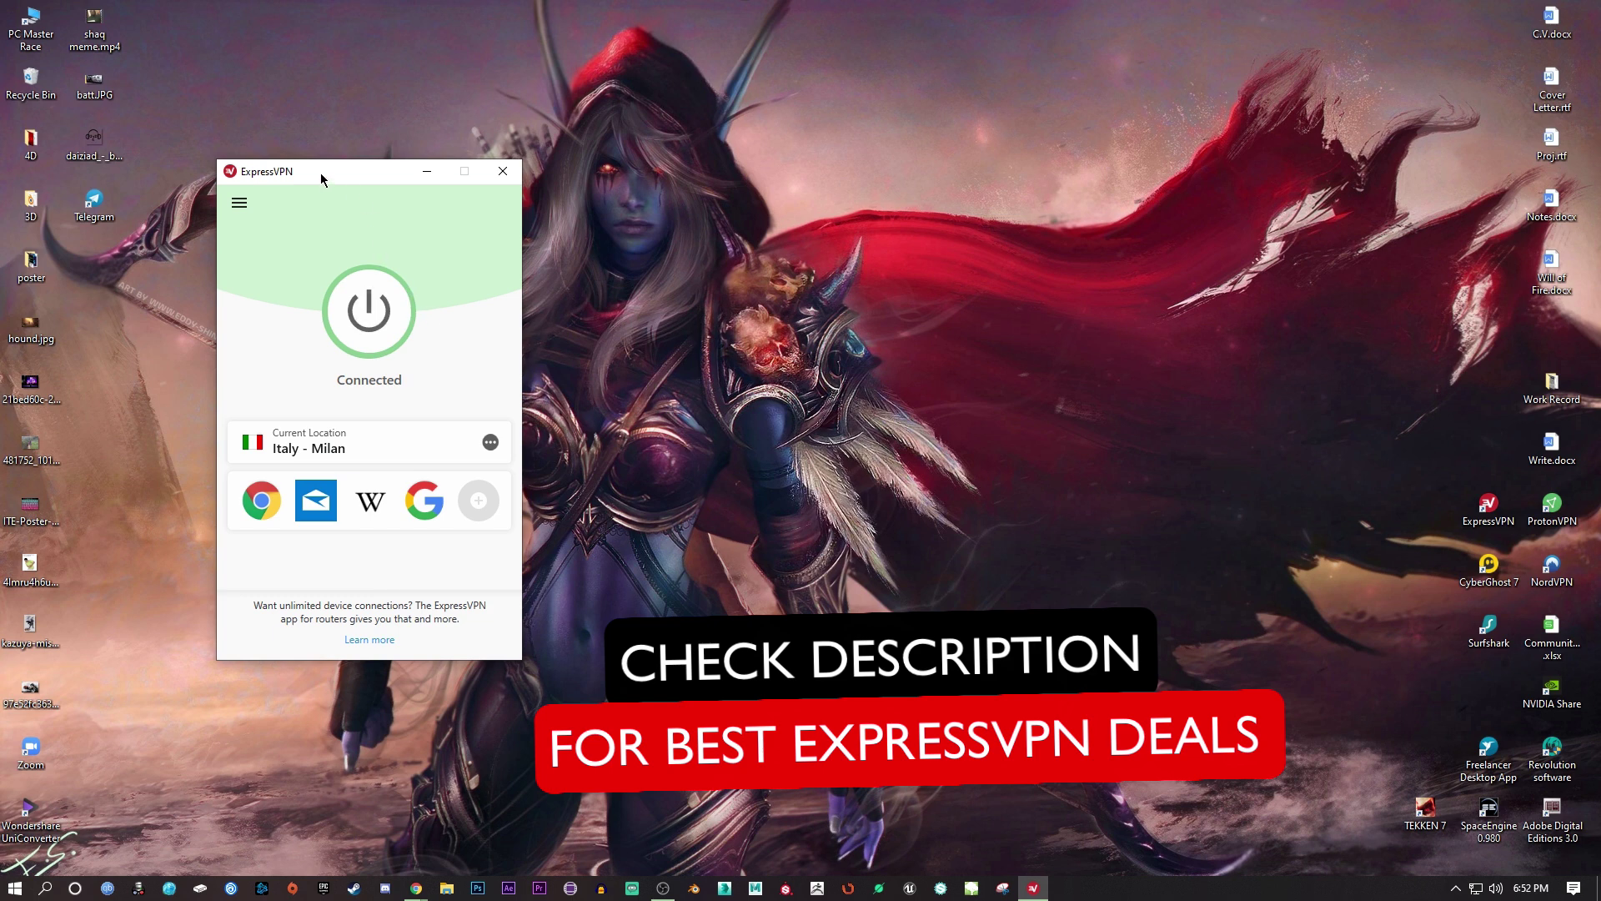
mouse_move(328, 170)
mouse_down()
mouse_move(357, 182)
mouse_move(339, 160)
mouse_up()
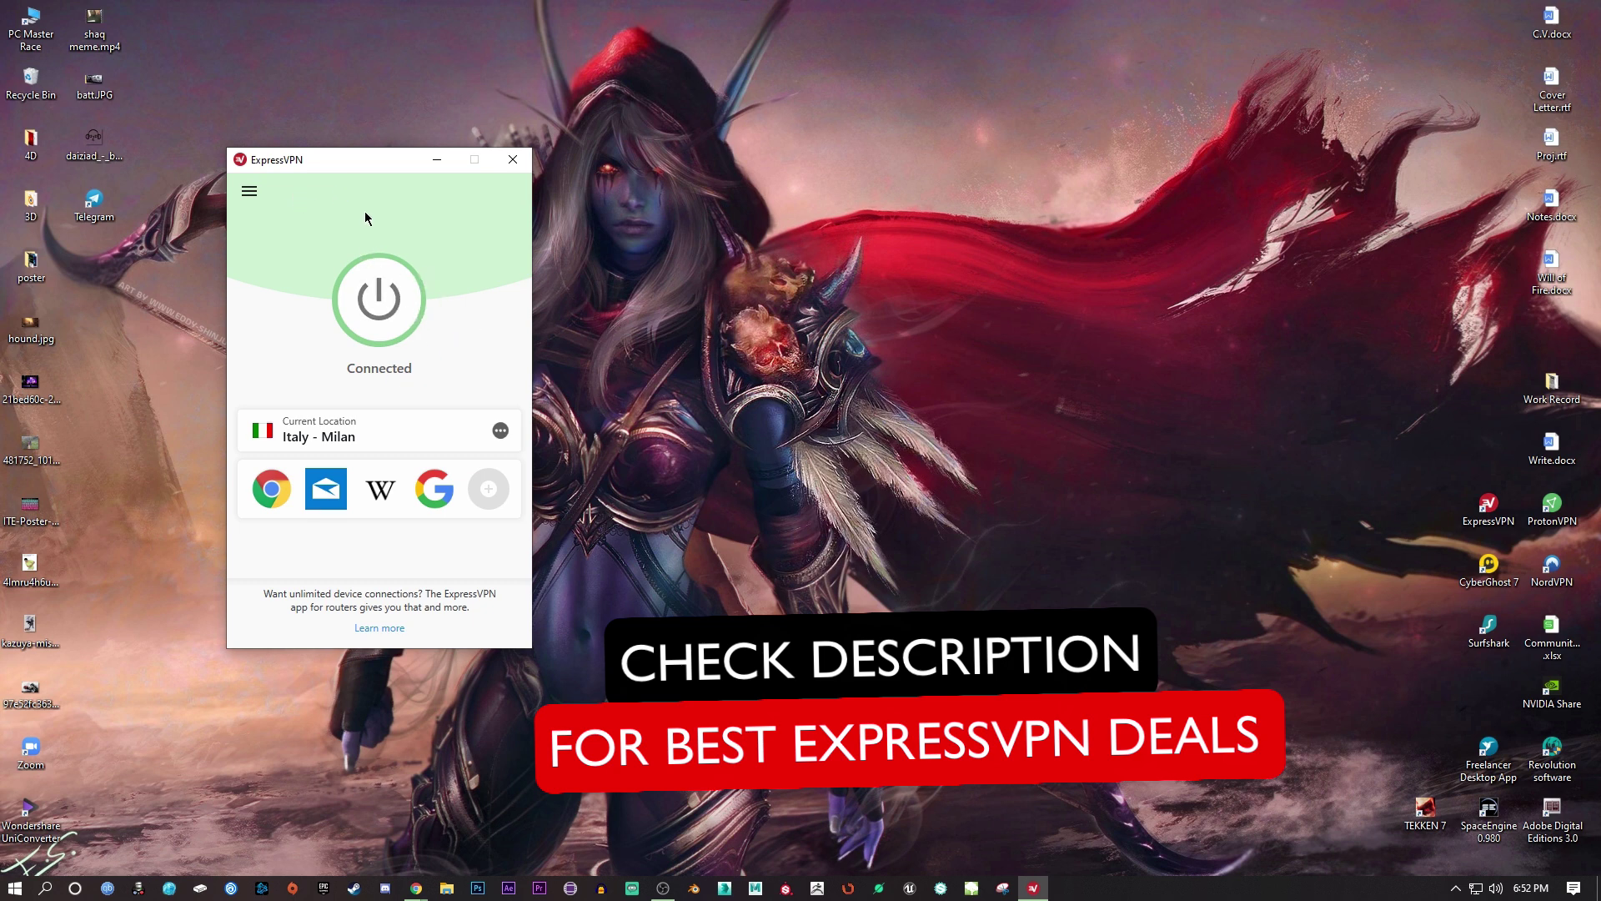
mouse_move(328, 163)
mouse_down()
mouse_move(298, 193)
mouse_move(357, 169)
mouse_up()
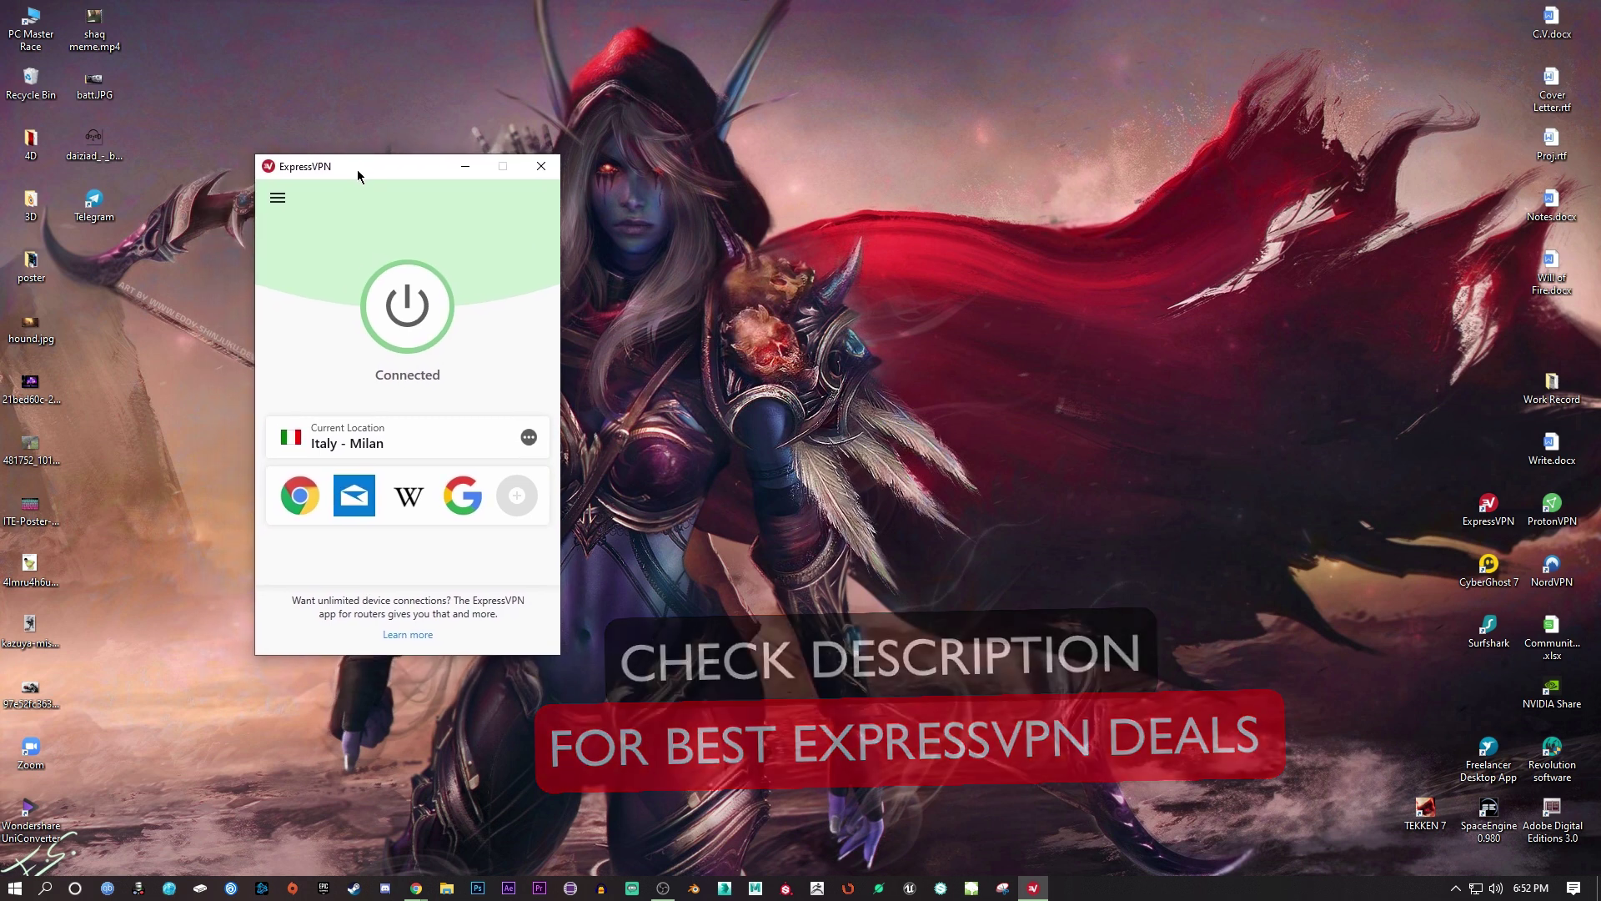